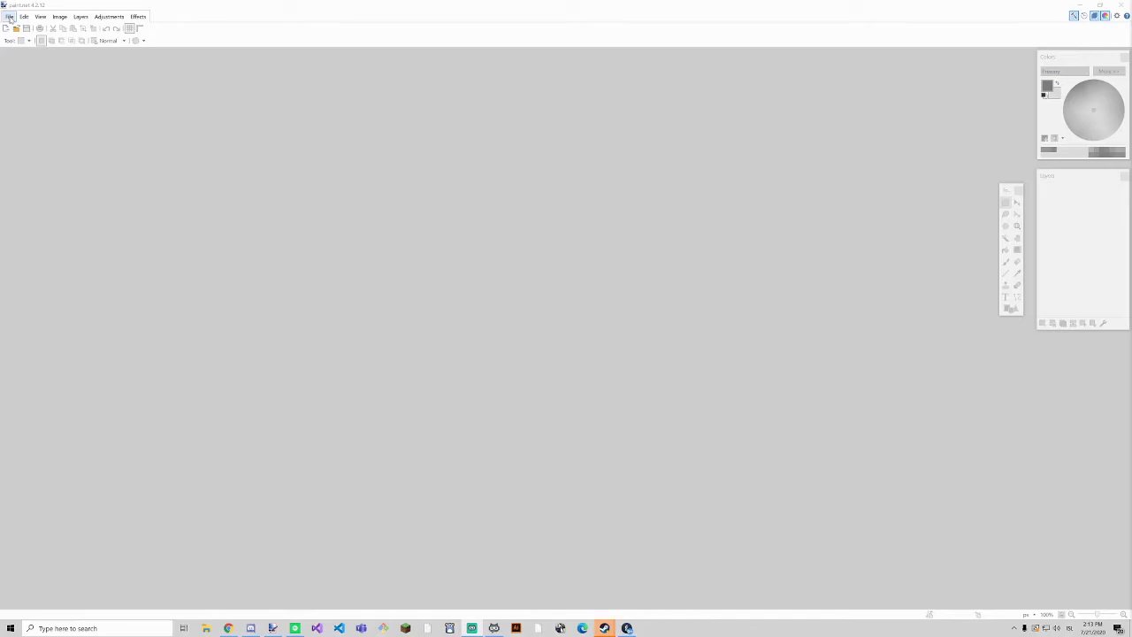
Create a new blank image 2000 pixels wide and 2000 pixels high.
{"action": "left_click", "coordinate": [9, 17]}
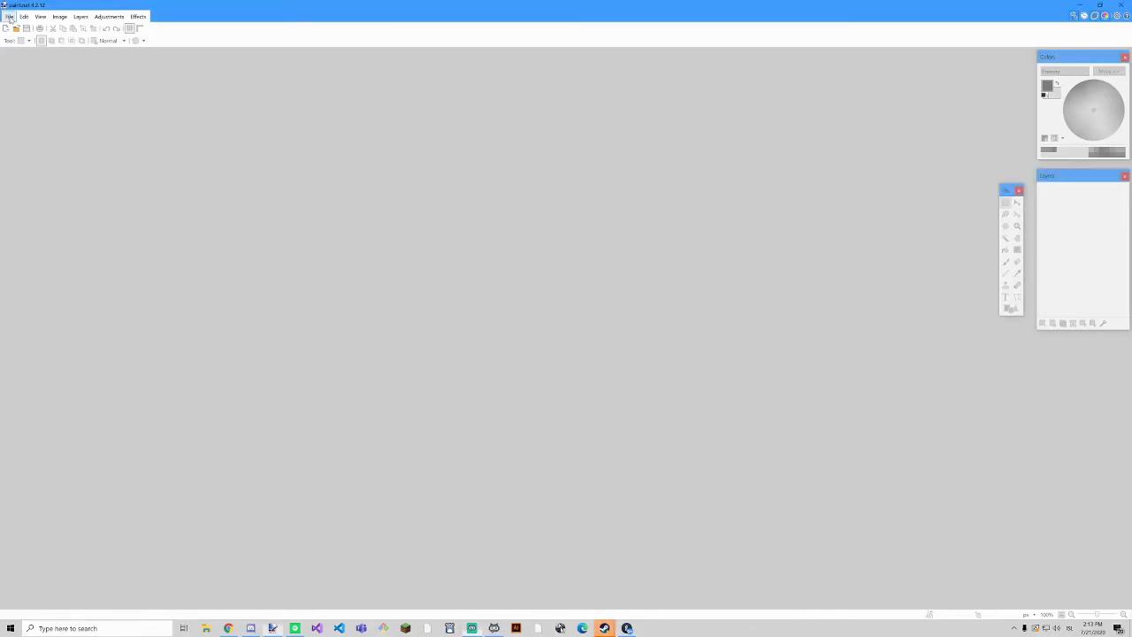
{"action": "left_click", "coordinate": [9, 17]}
{"action": "left_click", "coordinate": [23, 18]}
{"action": "left_click", "coordinate": [9, 17]}
{"action": "left_click", "coordinate": [26, 28]}
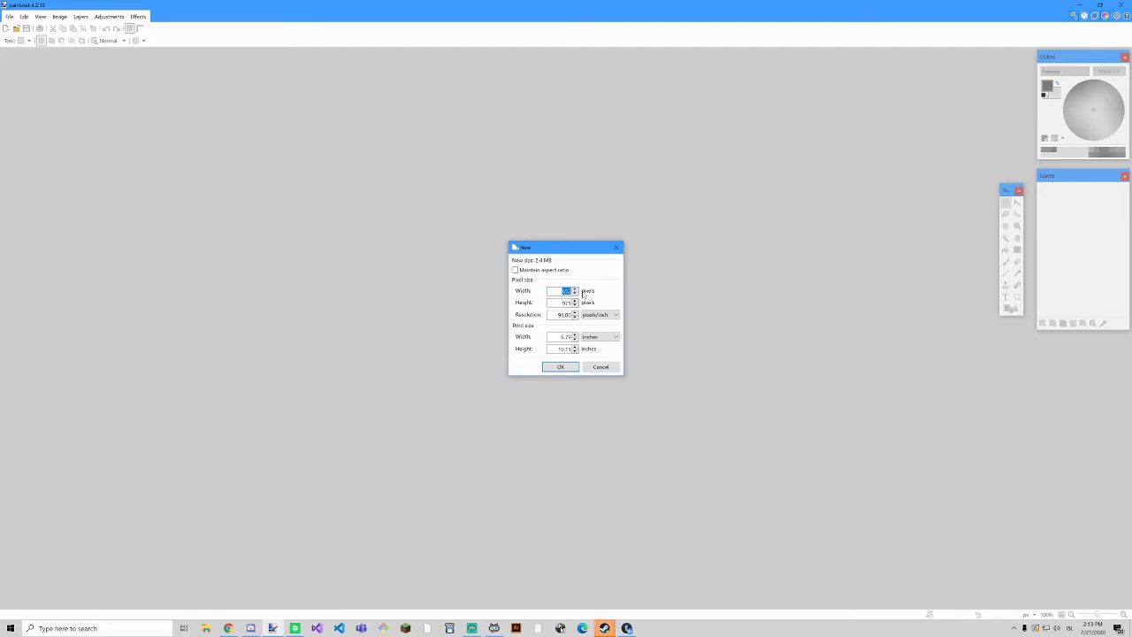
{"action": "type", "text": "4000"}
{"action": "key", "text": "Tab"}
{"action": "type", "text": "2000"}
{"action": "left_click", "coordinate": [560, 367]}
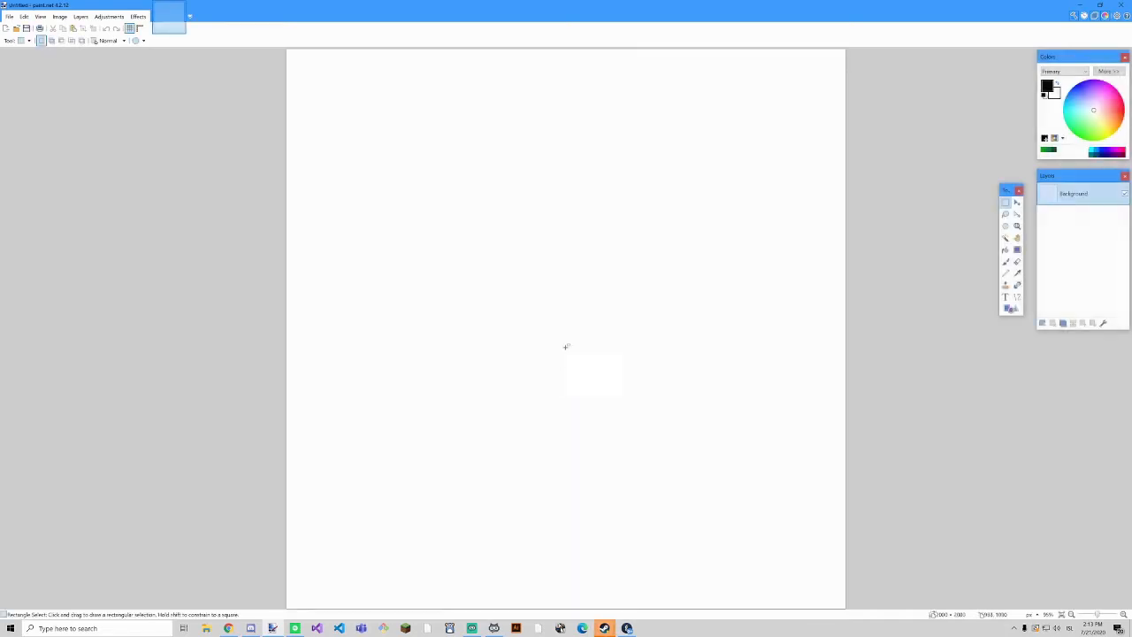
Draw a black diagonal line about 1500 pixels long with the Line/Curve tool at a brush width of 85.
{"action": "left_click", "coordinate": [1017, 297]}
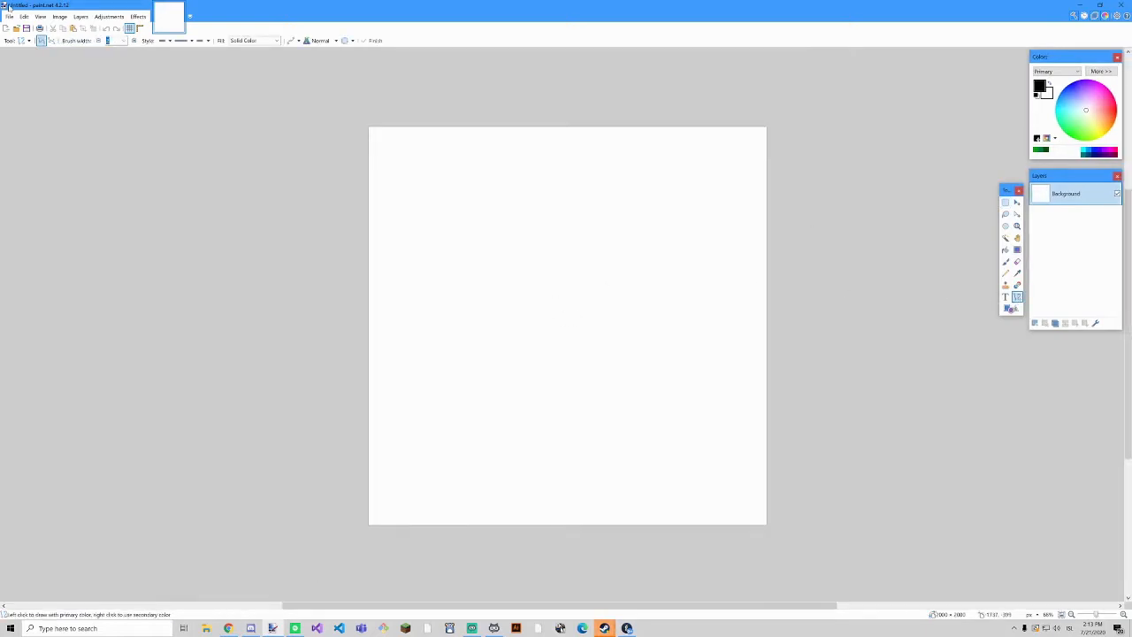
{"action": "left_click", "coordinate": [122, 41]}
{"action": "left_click", "coordinate": [119, 250]}
{"action": "left_click_drag", "start_coordinate": [487, 389], "coordinate": [690, 176]}
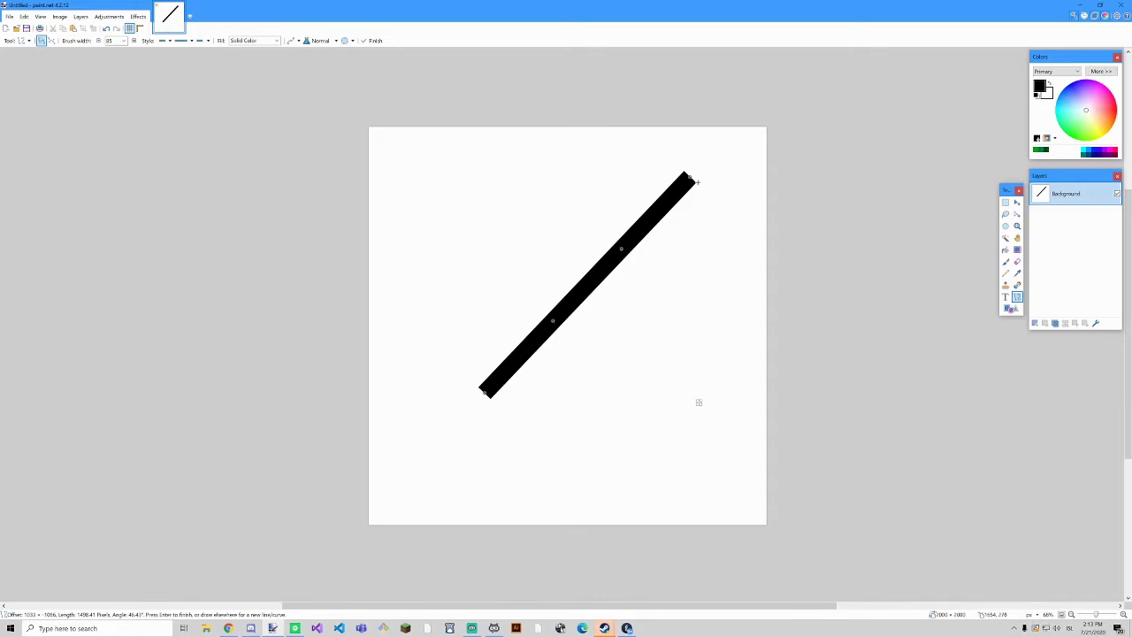
Inspect the line's edge pixels, then bend the line into a hook-shaped curve by moving its upper end and lower-middle control point.
{"action": "scroll", "coordinate": [698, 402], "scroll_direction": "up", "scroll_amount": 10}
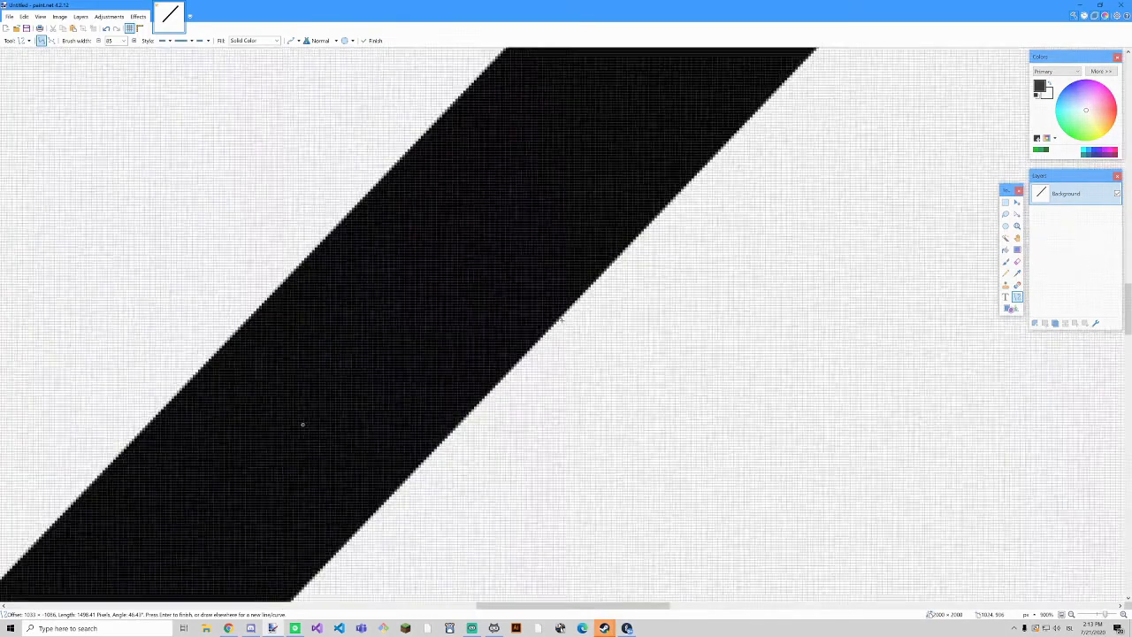
{"action": "scroll", "coordinate": [576, 299], "scroll_direction": "up", "scroll_amount": 2}
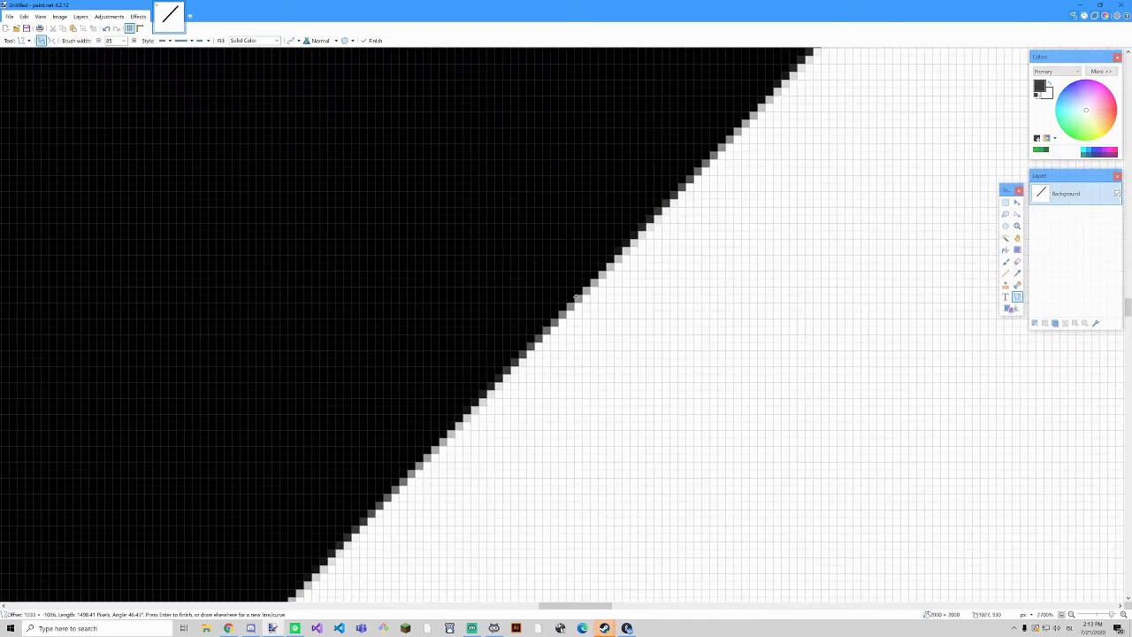
{"action": "scroll", "coordinate": [576, 296], "scroll_direction": "down", "scroll_amount": 5}
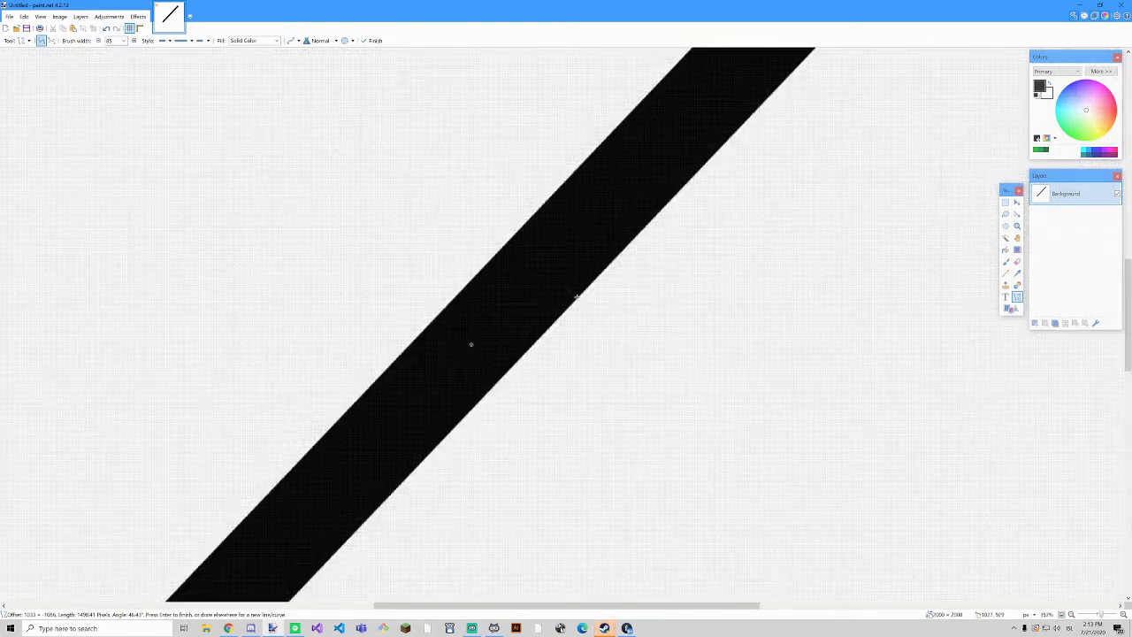
{"action": "scroll", "coordinate": [831, 475], "scroll_direction": "down", "scroll_amount": 5}
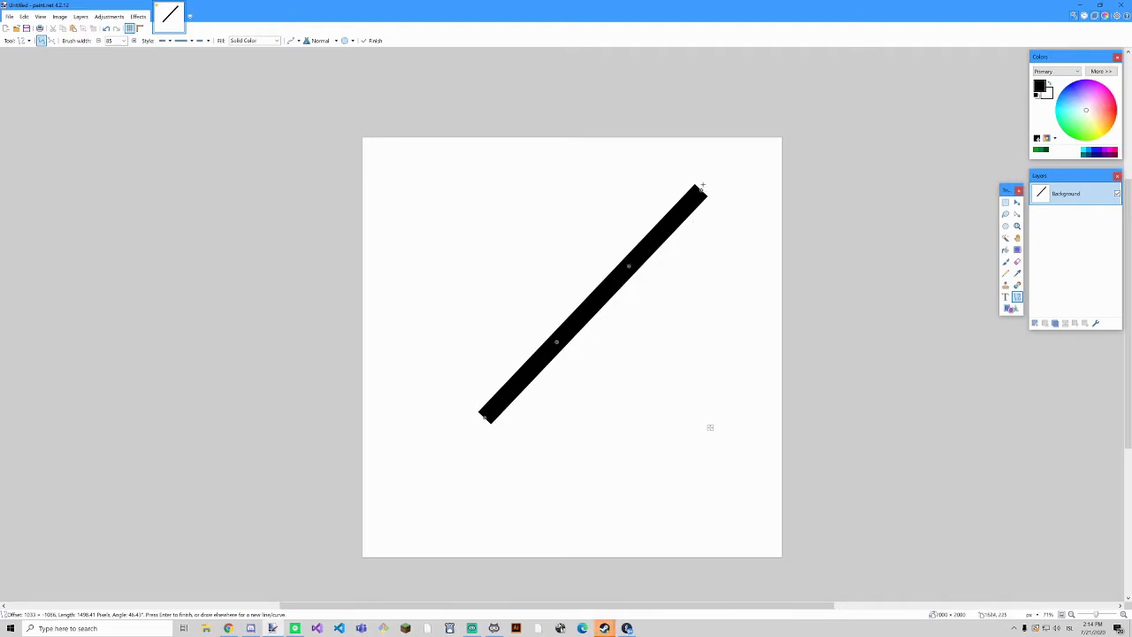
{"action": "left_click_drag", "start_coordinate": [699, 190], "coordinate": [505, 292]}
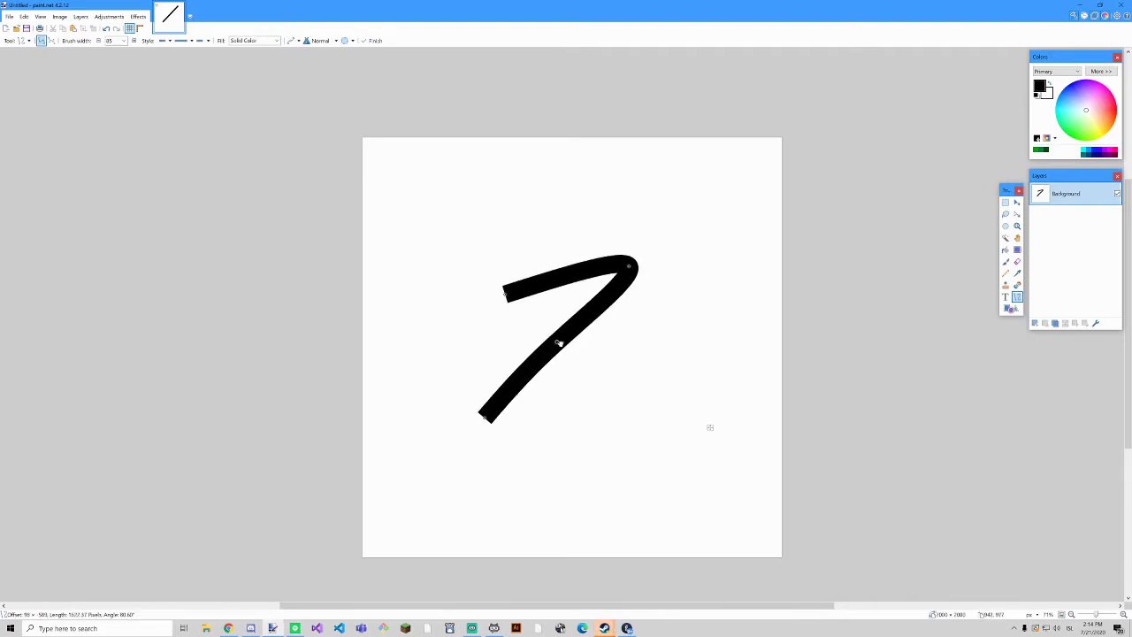
{"action": "left_click_drag", "start_coordinate": [558, 342], "coordinate": [678, 299]}
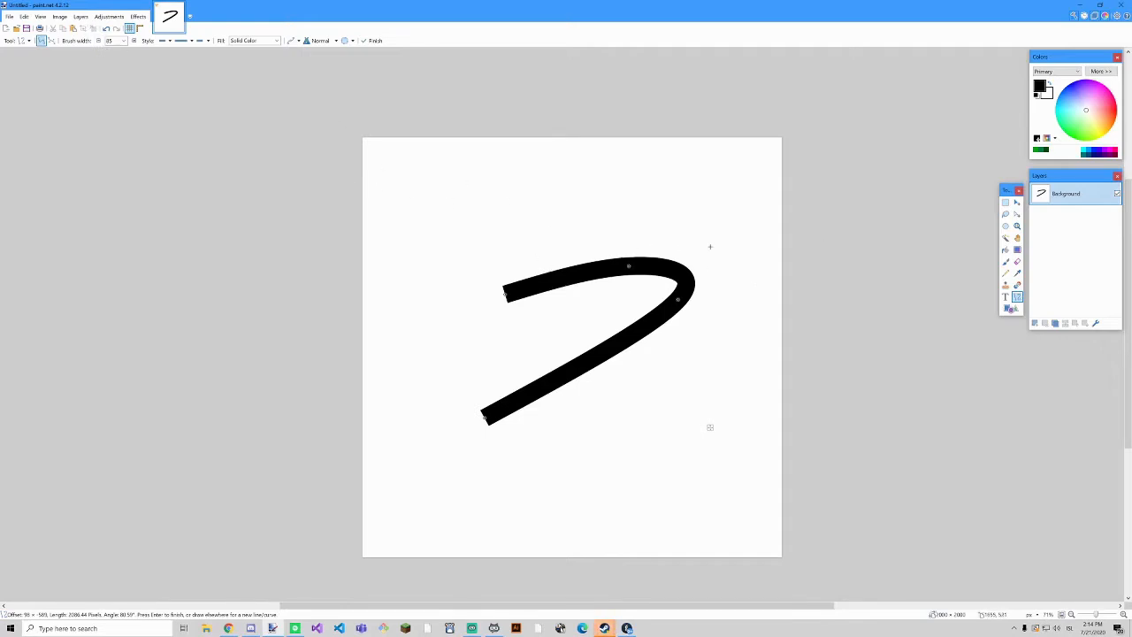
{"action": "mouse_move", "coordinate": [678, 298]}
{"action": "left_mouse_down"}
{"action": "mouse_move", "coordinate": [649, 323]}
{"action": "mouse_move", "coordinate": [596, 333]}
{"action": "mouse_move", "coordinate": [571, 315]}
{"action": "mouse_move", "coordinate": [682, 308]}
{"action": "left_mouse_up"}
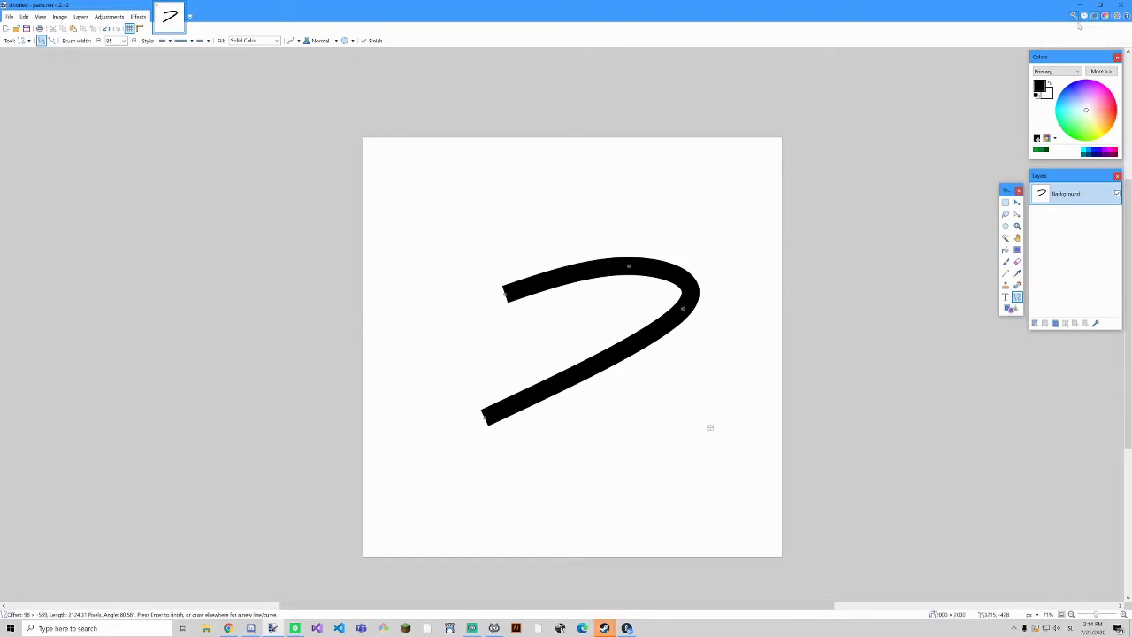
Move the Colors, Tools and Layers windows closer to the canvas and display the History window beside the Tools window.
{"action": "left_click_drag", "start_coordinate": [1060, 55], "coordinate": [965, 61]}
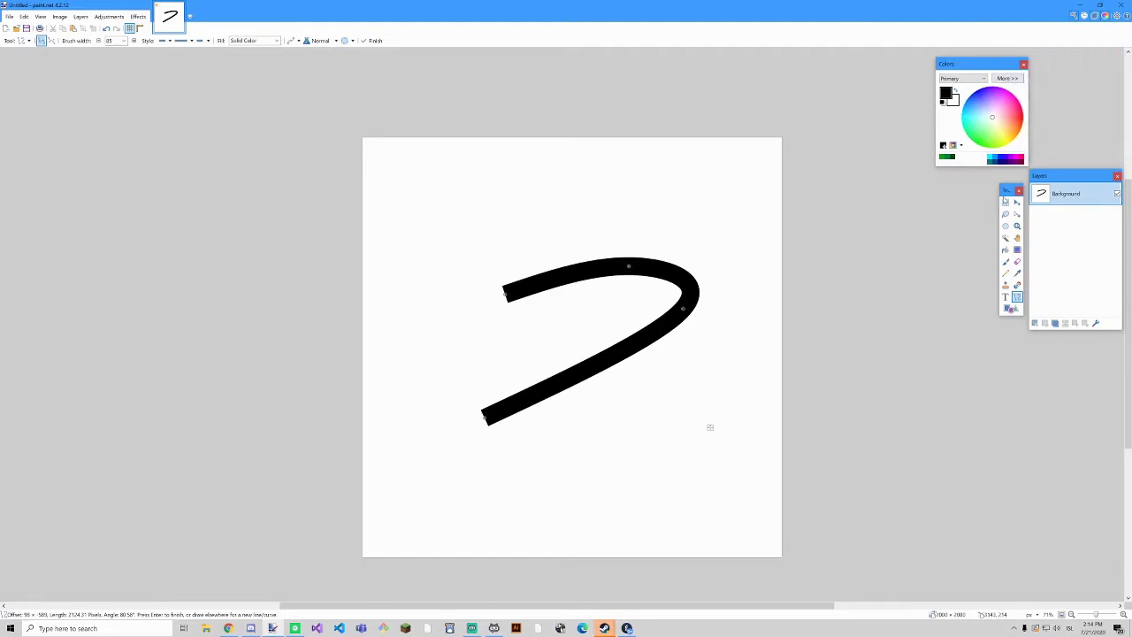
{"action": "left_click_drag", "start_coordinate": [1006, 193], "coordinate": [965, 185]}
{"action": "left_click_drag", "start_coordinate": [1044, 183], "coordinate": [1001, 183]}
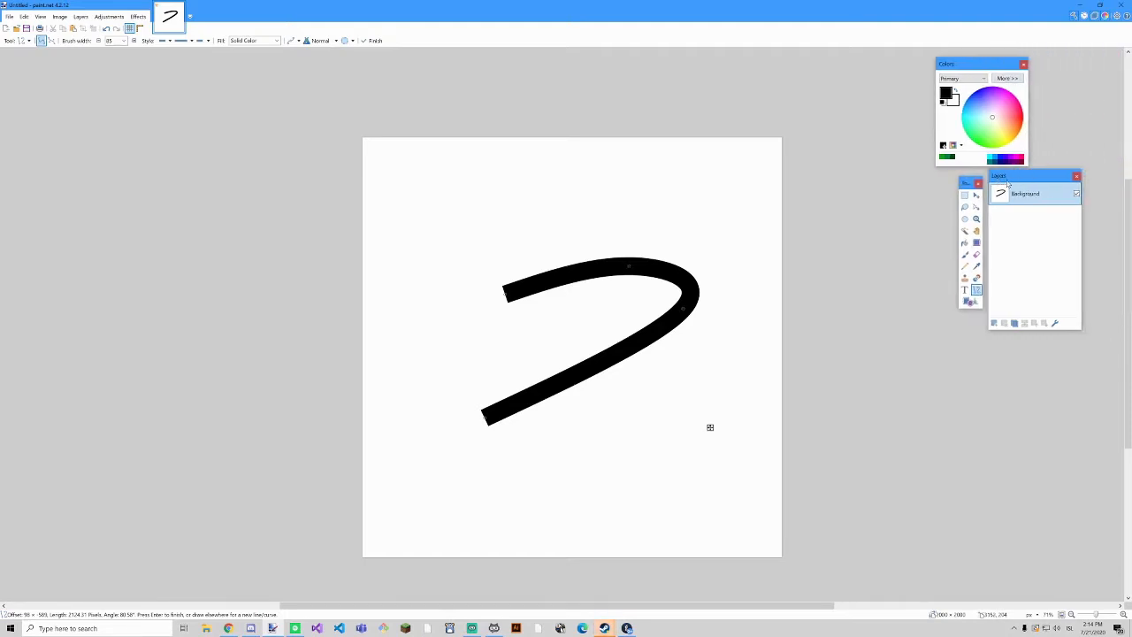
{"action": "left_click", "coordinate": [1084, 15]}
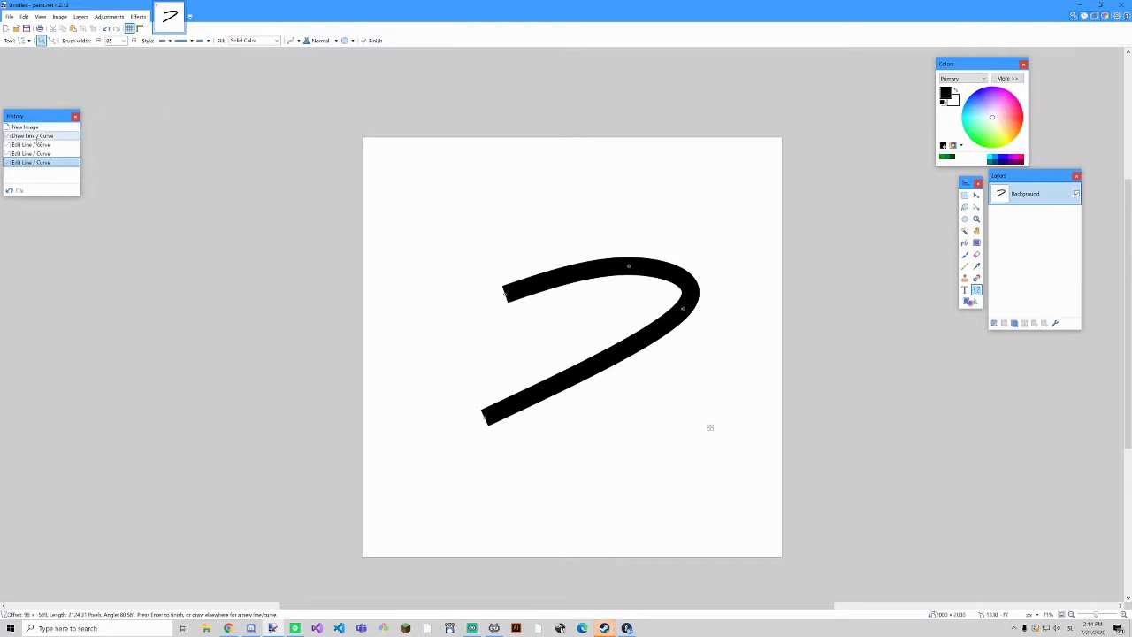
{"action": "left_click_drag", "start_coordinate": [29, 116], "coordinate": [902, 177]}
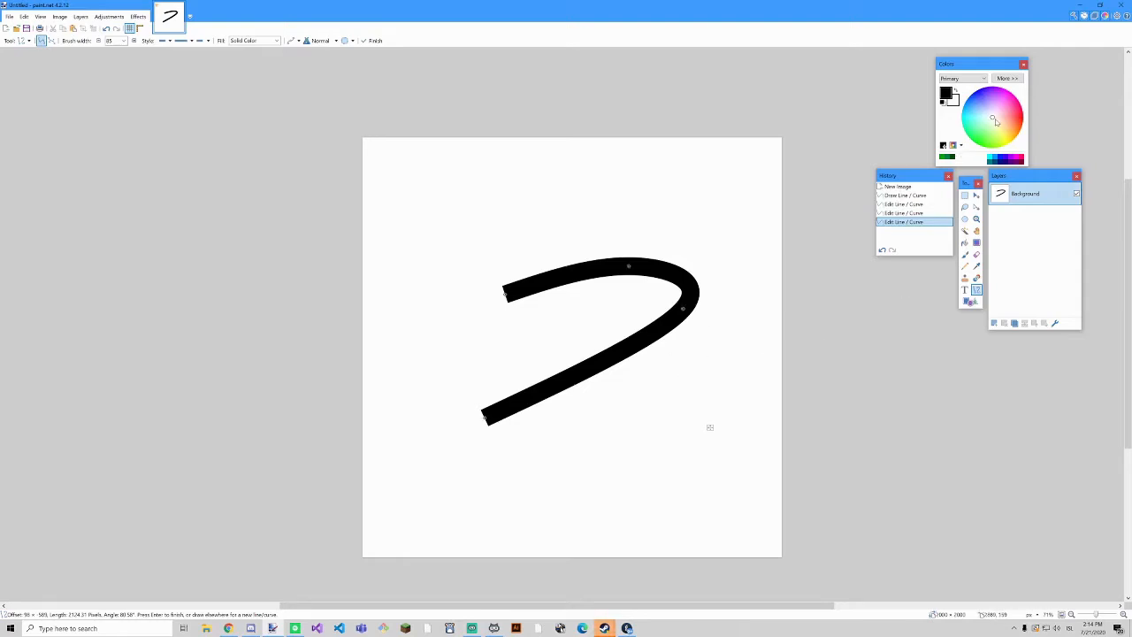
Hide the Tools, History, Layers and Colors windows.
{"action": "left_click", "coordinate": [1074, 17]}
{"action": "left_click", "coordinate": [1085, 17]}
{"action": "left_click", "coordinate": [1095, 17]}
{"action": "left_click", "coordinate": [1105, 17]}
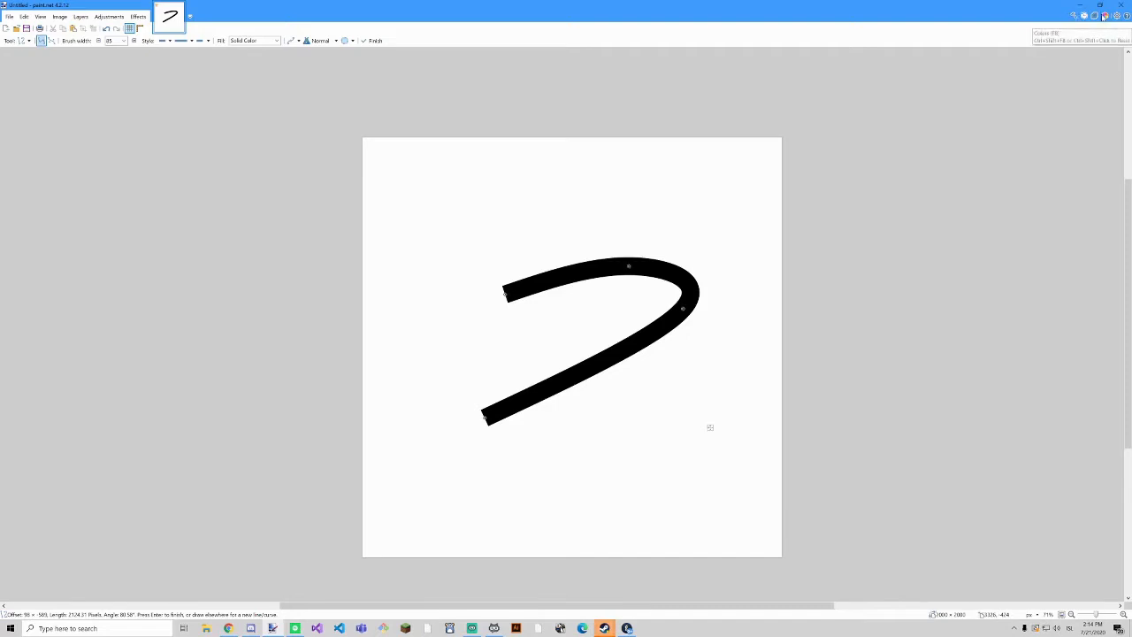
Show the Tools window, reposition it farther from the canvas and higher up, and hide it again.
{"action": "left_click", "coordinate": [1072, 17]}
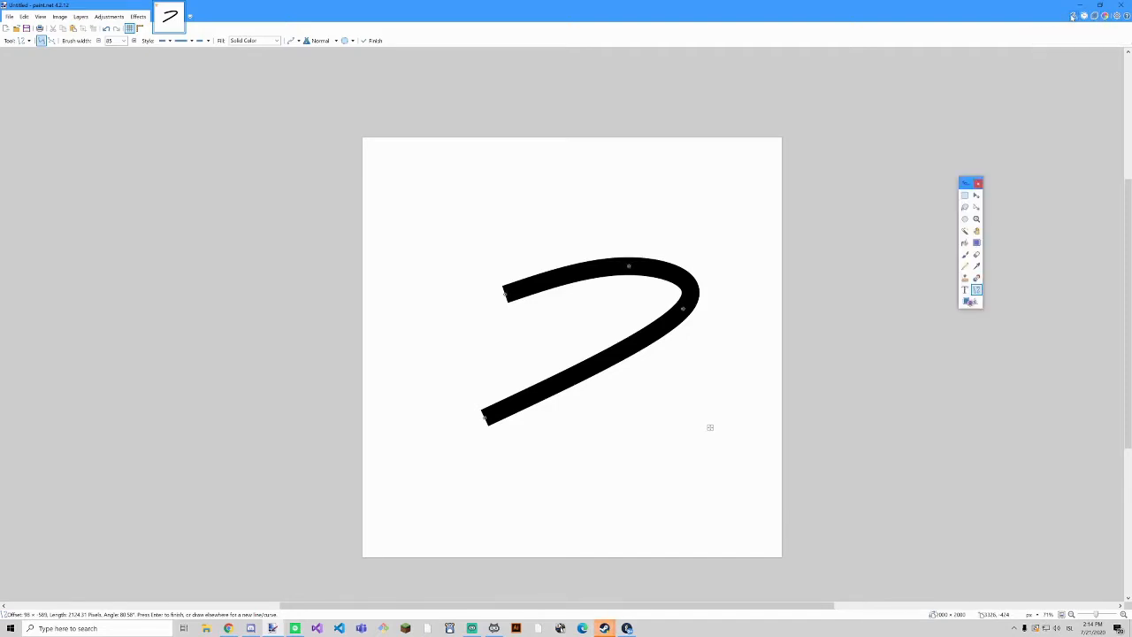
{"action": "left_click_drag", "start_coordinate": [962, 185], "coordinate": [1012, 129]}
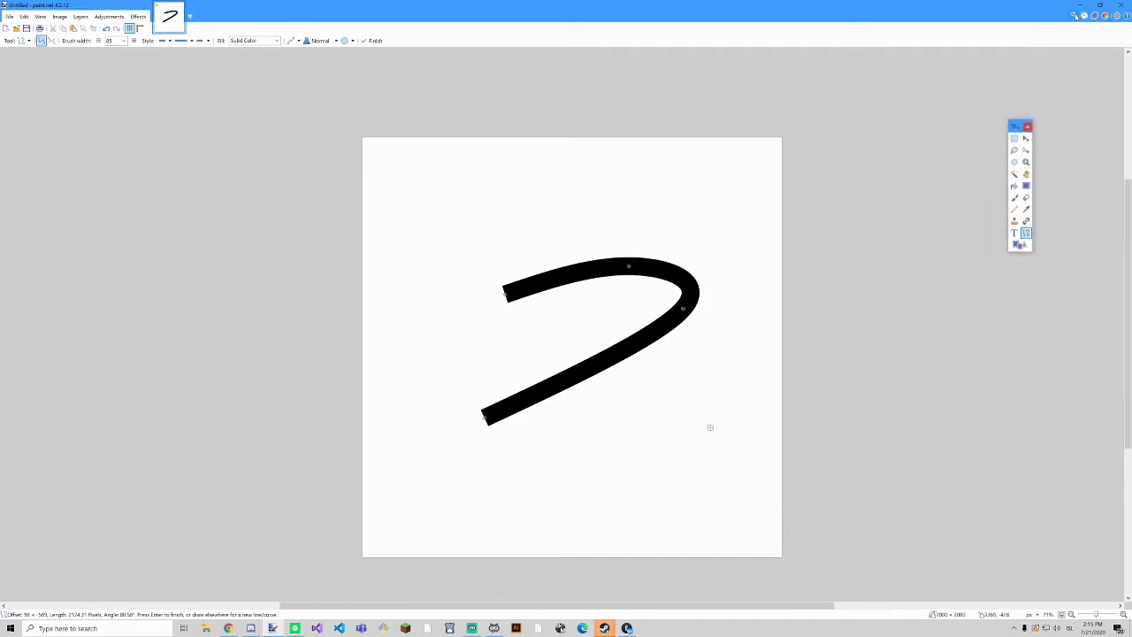
{"action": "left_click", "coordinate": [1075, 17]}
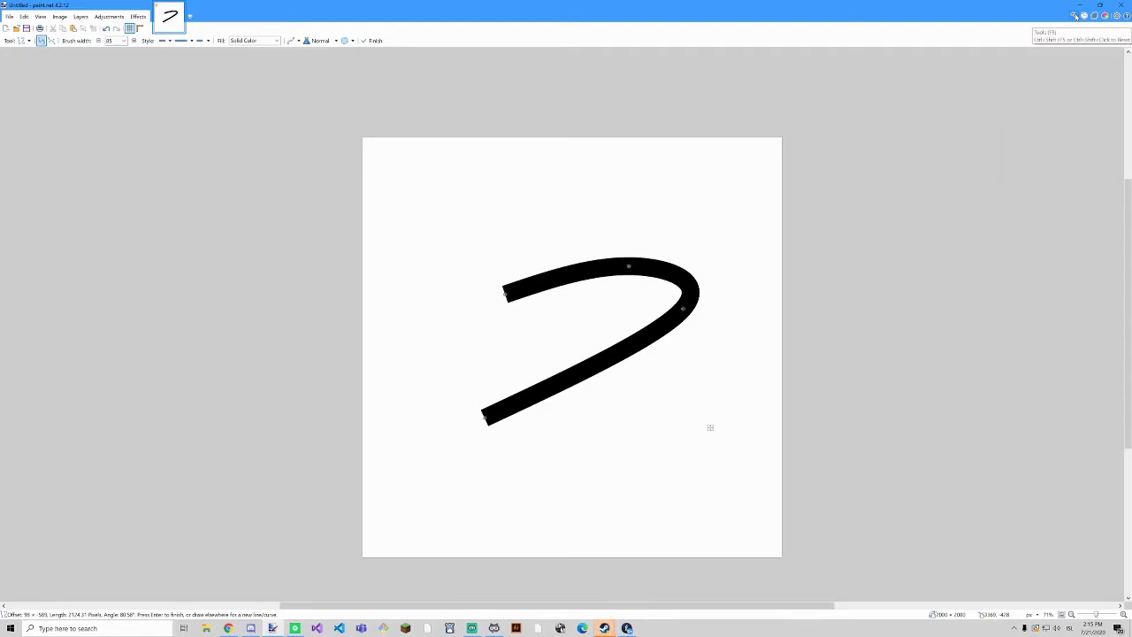
Show the Tools, History, Layers and Colors windows and move Colors and Layers so they no longer cover the Tools window.
{"action": "left_click", "coordinate": [1075, 16]}
{"action": "left_click", "coordinate": [1084, 17]}
{"action": "left_click", "coordinate": [1095, 17]}
{"action": "left_click", "coordinate": [1105, 16]}
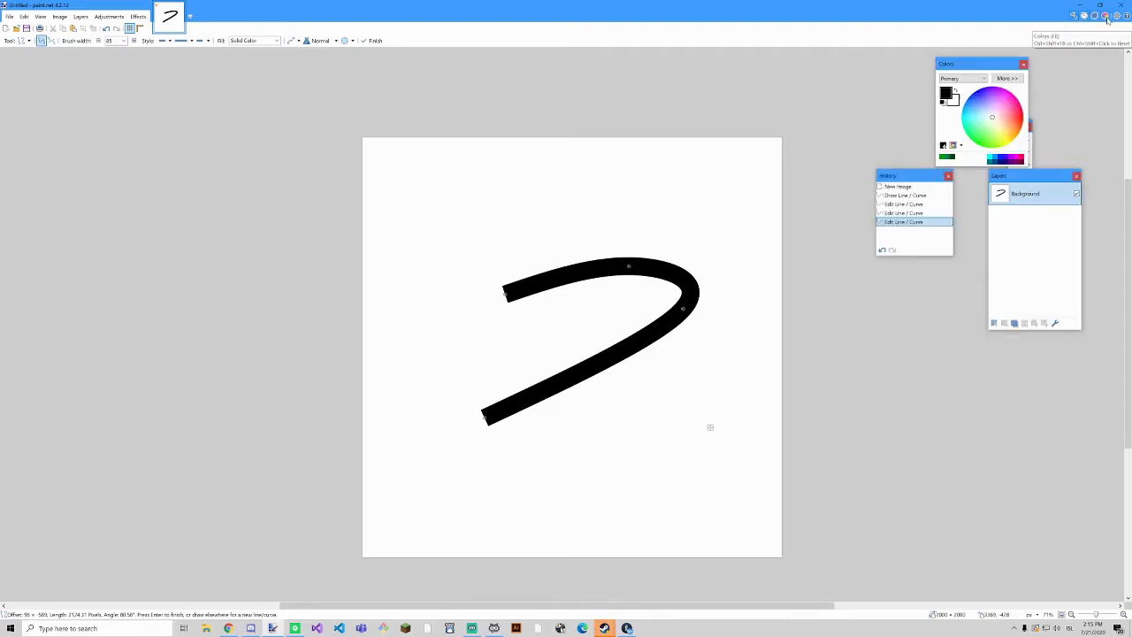
{"action": "left_click_drag", "start_coordinate": [985, 64], "coordinate": [951, 60]}
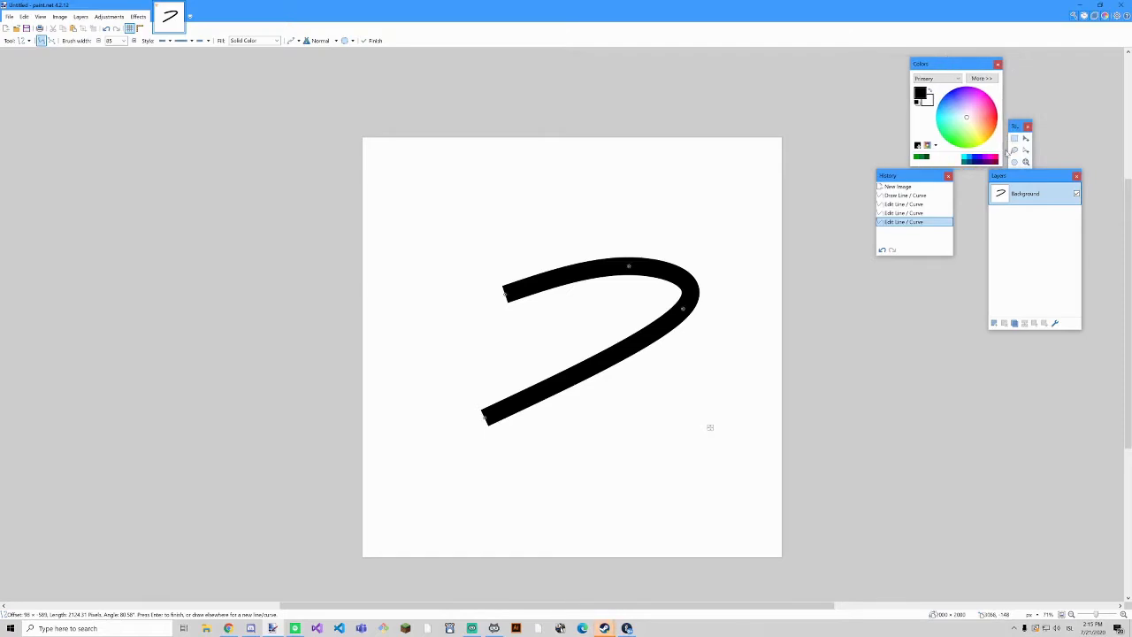
{"action": "left_click_drag", "start_coordinate": [1012, 175], "coordinate": [885, 251]}
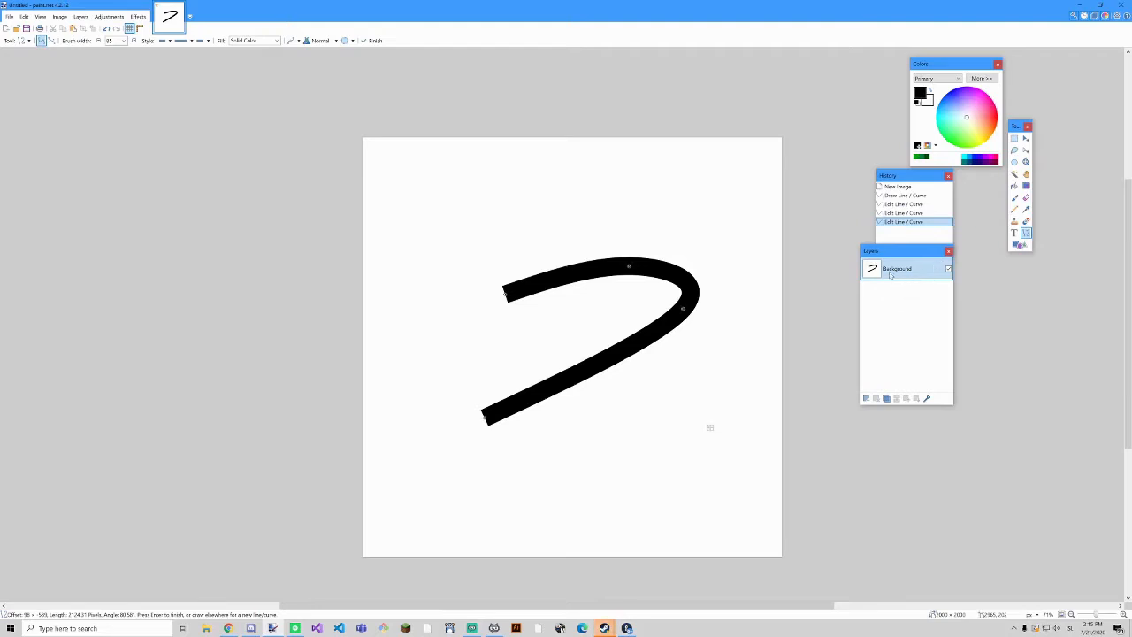
Replace the Background layer with three new empty layers.
{"action": "left_click", "coordinate": [867, 399]}
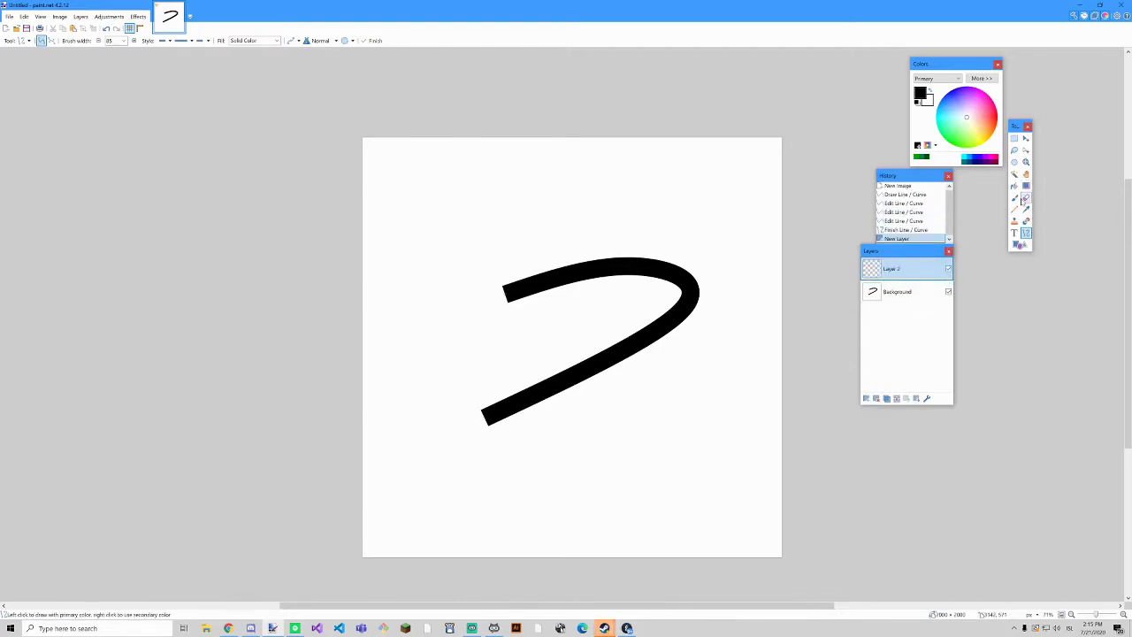
{"action": "left_click", "coordinate": [897, 294]}
{"action": "left_click", "coordinate": [875, 399]}
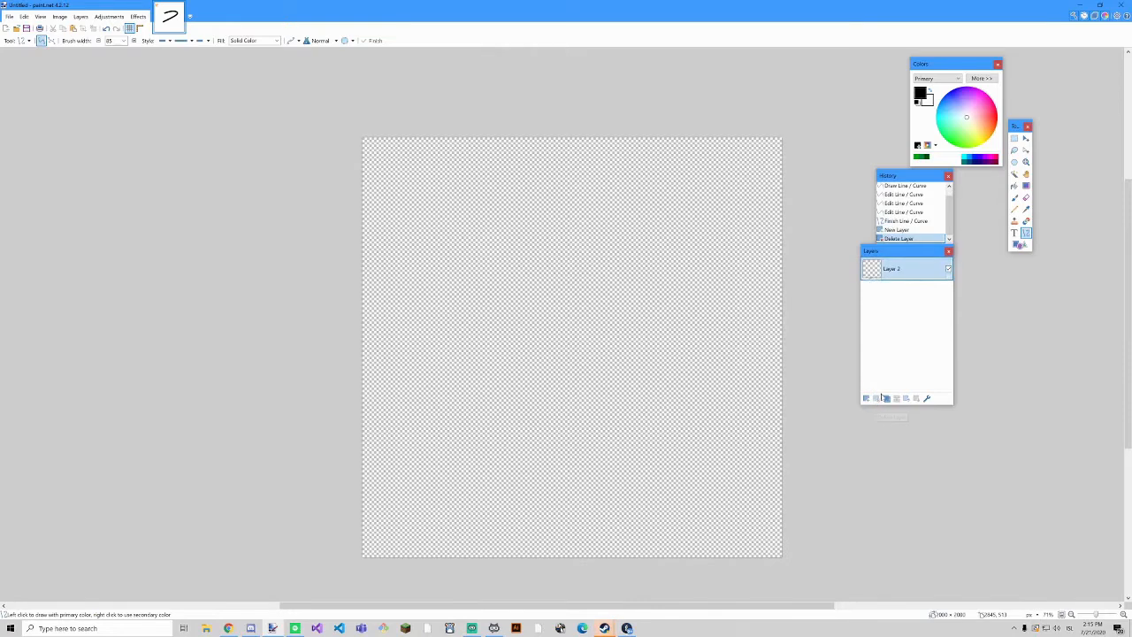
{"action": "left_click", "coordinate": [866, 399]}
{"action": "left_click", "coordinate": [866, 398]}
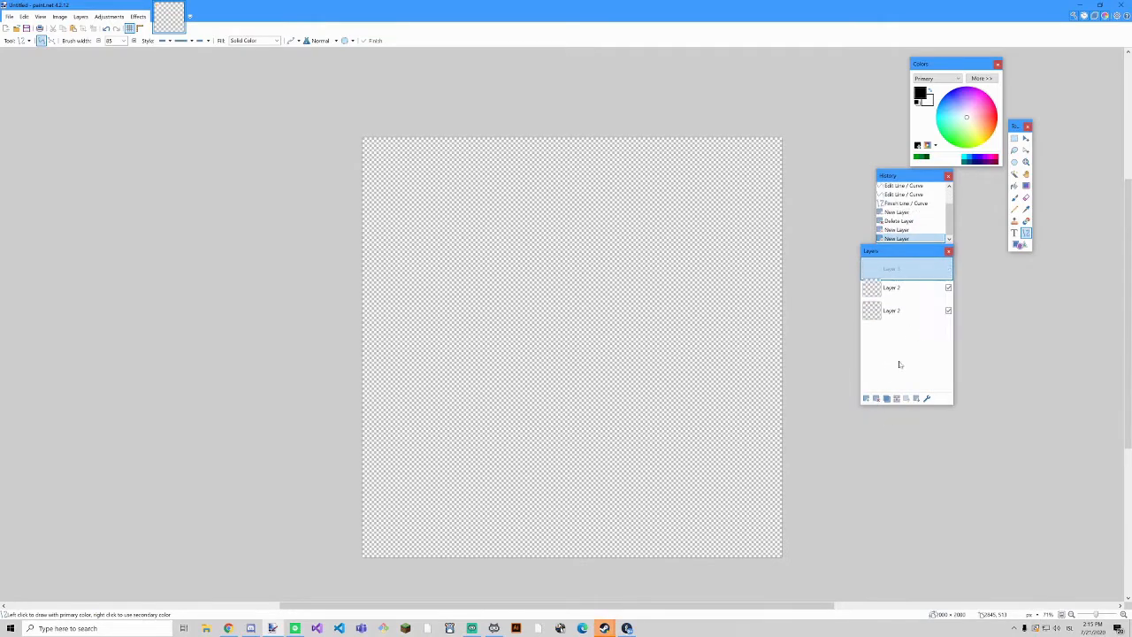
Rename the topmost layer as Blue.
{"action": "double_click", "coordinate": [909, 268]}
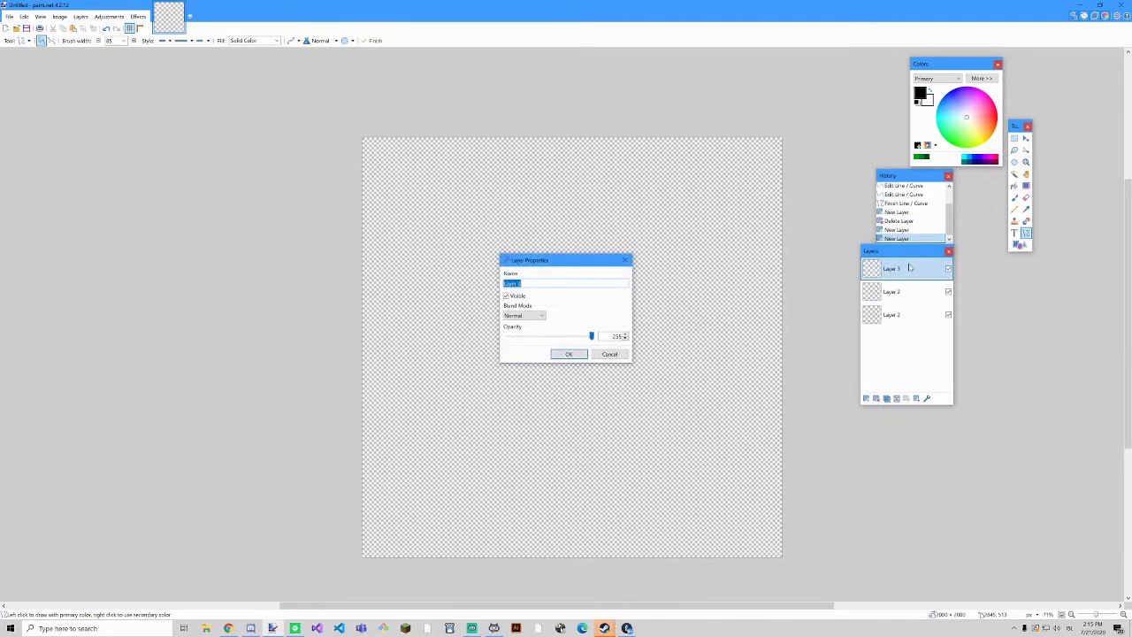
{"action": "type", "text": "B"}
{"action": "type", "text": "lue"}
{"action": "left_click", "coordinate": [569, 354]}
Rename the middle layer as Red and the lowest layer as Green.
{"action": "double_click", "coordinate": [915, 294]}
{"action": "type", "text": "Red"}
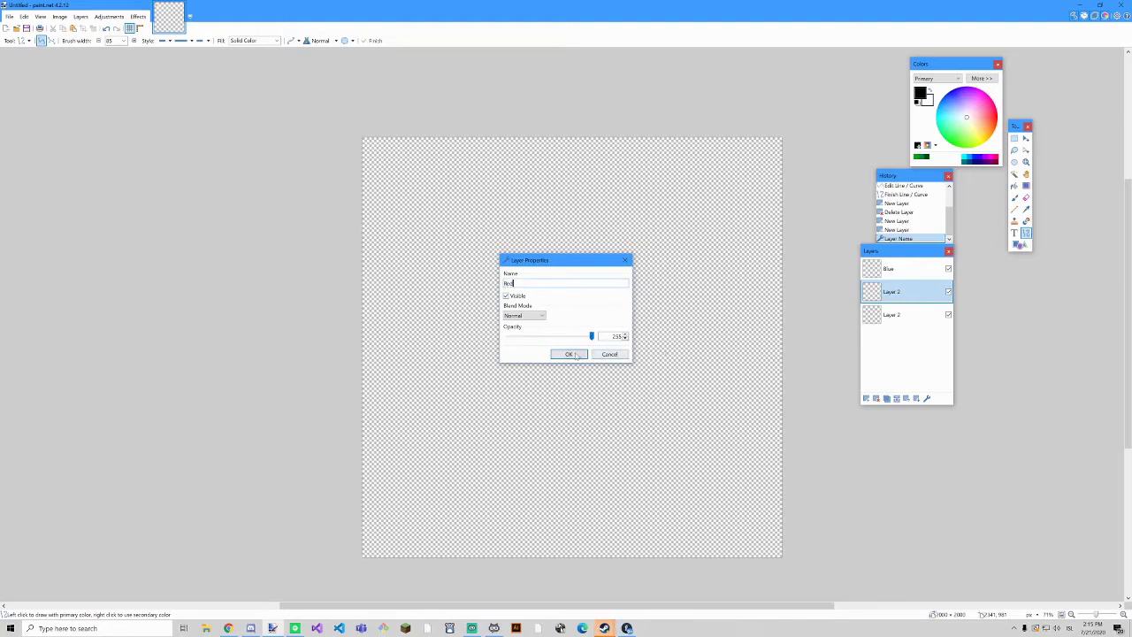
{"action": "left_click", "coordinate": [570, 354]}
{"action": "double_click", "coordinate": [933, 317]}
{"action": "type", "text": "Green"}
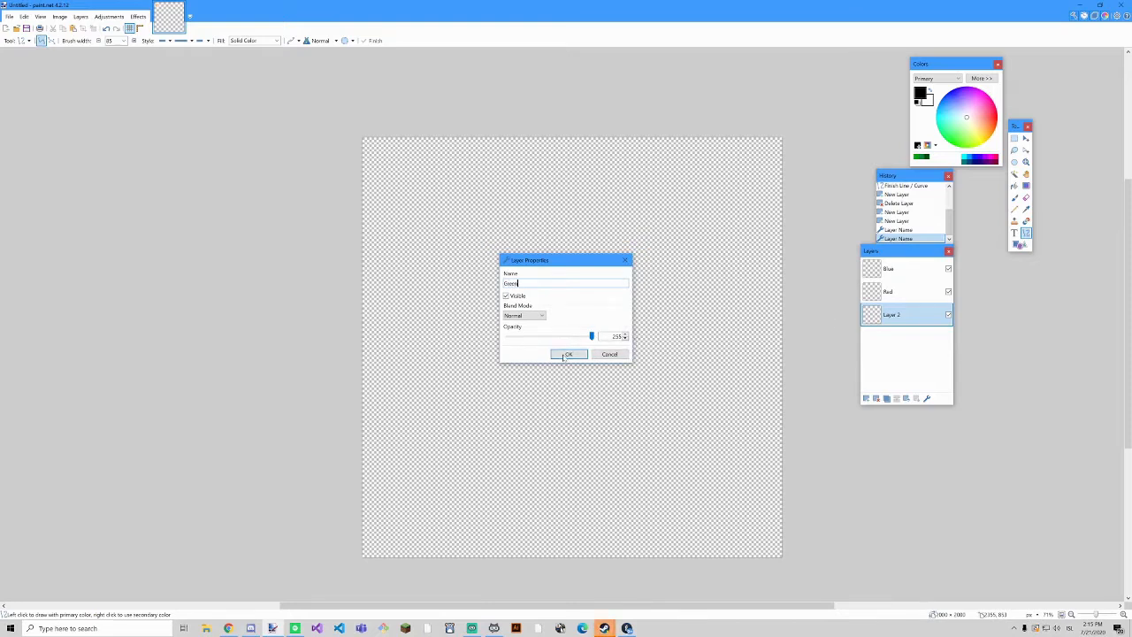
{"action": "left_click", "coordinate": [570, 354]}
Paint a looping blue scribble on the Blue layer with the Paintbrush.
{"action": "left_click", "coordinate": [903, 268]}
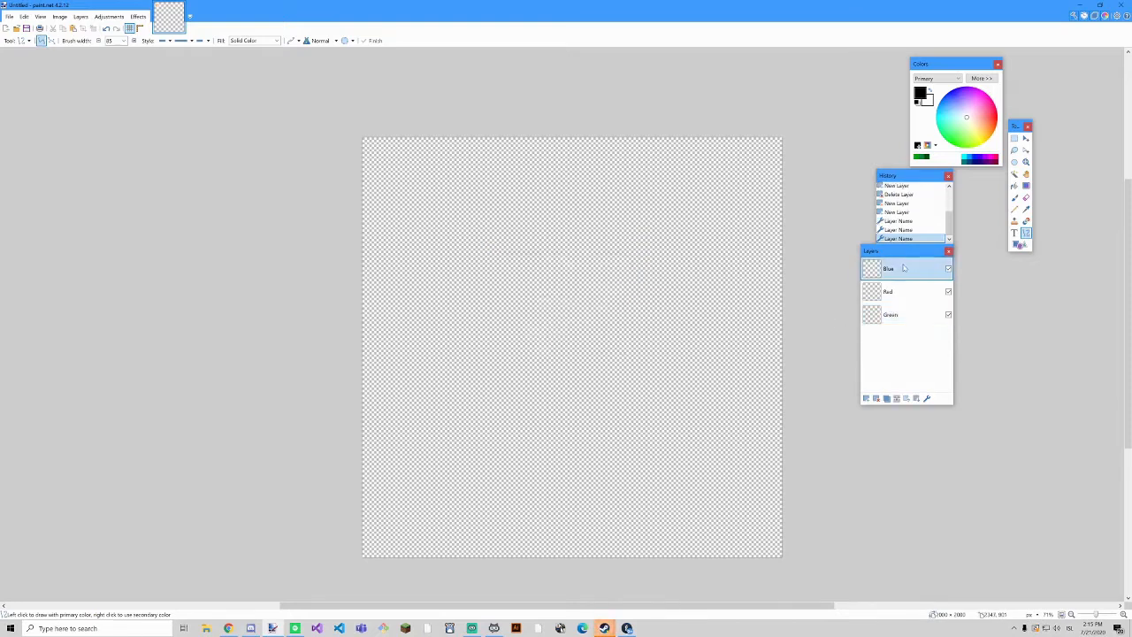
{"action": "left_click", "coordinate": [952, 85]}
{"action": "left_click", "coordinate": [1014, 197]}
{"action": "mouse_move", "coordinate": [543, 254]}
{"action": "left_mouse_down"}
{"action": "mouse_move", "coordinate": [511, 259]}
{"action": "mouse_move", "coordinate": [530, 252]}
{"action": "mouse_move", "coordinate": [739, 318]}
{"action": "mouse_move", "coordinate": [504, 327]}
{"action": "mouse_move", "coordinate": [630, 307]}
{"action": "left_mouse_up"}
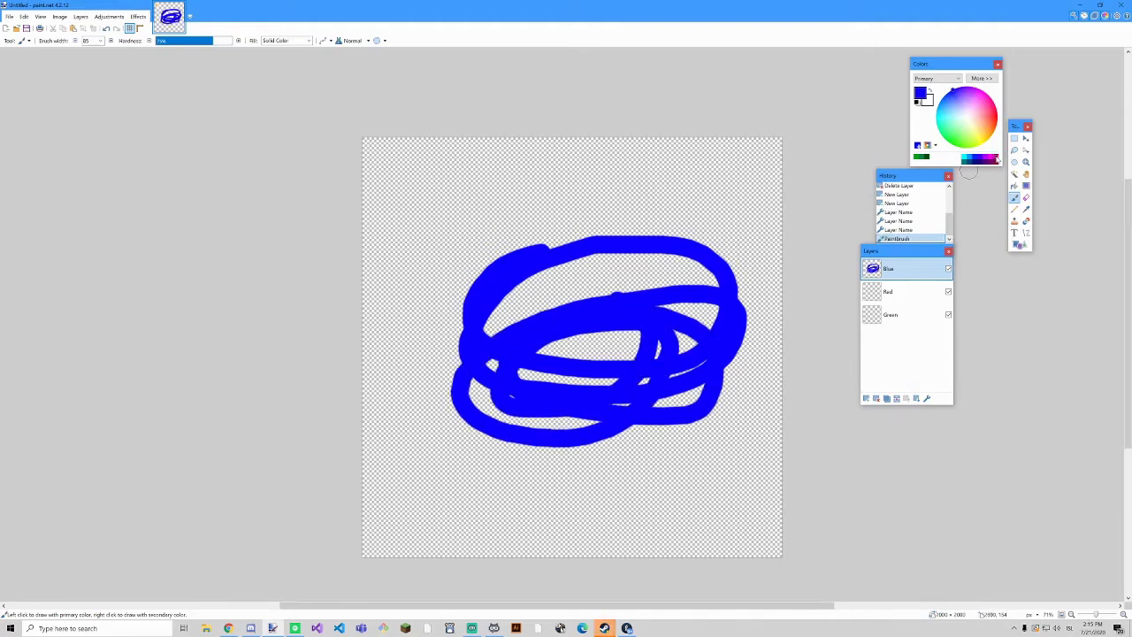
Paint a red zigzag scribble across the canvas on the Red layer.
{"action": "left_click", "coordinate": [913, 292]}
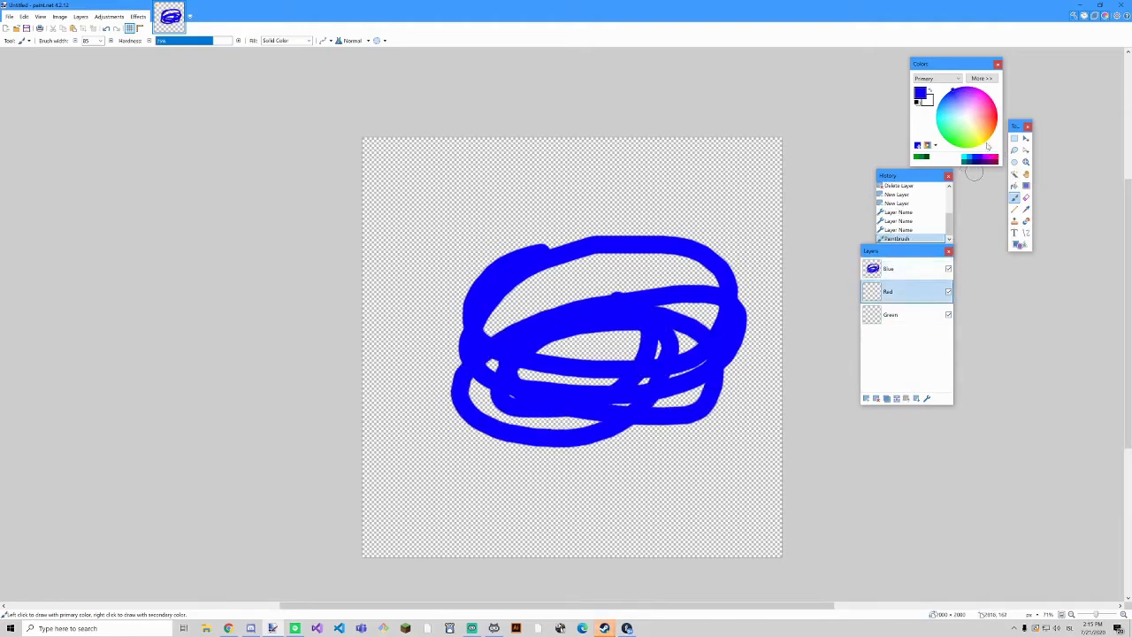
{"action": "left_click", "coordinate": [988, 118]}
{"action": "mouse_move", "coordinate": [523, 205]}
{"action": "left_mouse_down"}
{"action": "mouse_move", "coordinate": [501, 305]}
{"action": "mouse_move", "coordinate": [485, 489]}
{"action": "mouse_move", "coordinate": [611, 121]}
{"action": "mouse_move", "coordinate": [574, 446]}
{"action": "mouse_move", "coordinate": [646, 300]}
{"action": "mouse_move", "coordinate": [653, 337]}
{"action": "mouse_move", "coordinate": [624, 482]}
{"action": "mouse_move", "coordinate": [756, 263]}
{"action": "left_mouse_up"}
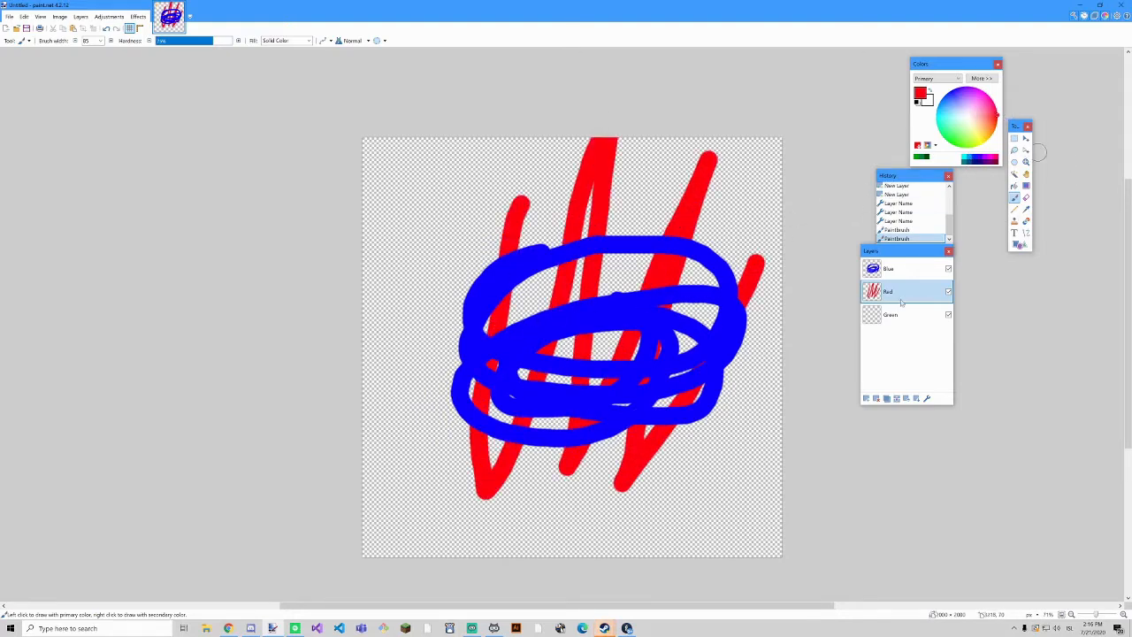
Paint a green zigzag scribble on the Green layer, undoing the green stroke made on the Red layer.
{"action": "left_click", "coordinate": [921, 157]}
{"action": "mouse_move", "coordinate": [447, 231]}
{"action": "left_mouse_down"}
{"action": "mouse_move", "coordinate": [689, 400]}
{"action": "mouse_move", "coordinate": [747, 403]}
{"action": "mouse_move", "coordinate": [536, 101]}
{"action": "mouse_move", "coordinate": [489, 462]}
{"action": "mouse_move", "coordinate": [395, 377]}
{"action": "mouse_move", "coordinate": [729, 333]}
{"action": "mouse_move", "coordinate": [605, 202]}
{"action": "mouse_move", "coordinate": [520, 511]}
{"action": "left_mouse_up"}
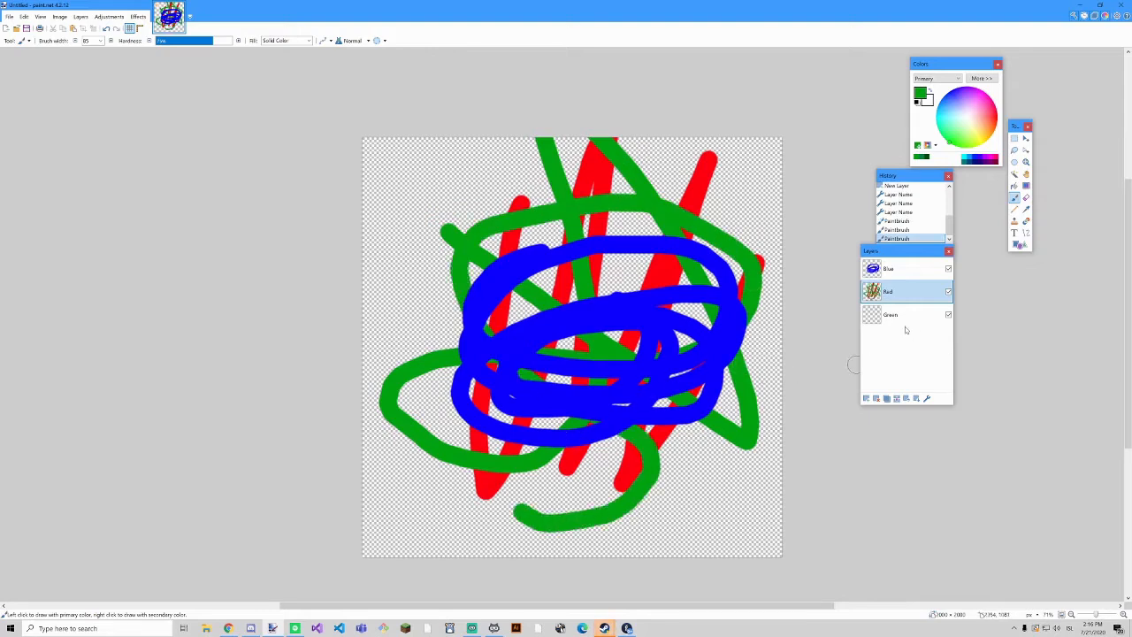
{"action": "key", "text": "ctrl+z"}
{"action": "left_click", "coordinate": [875, 314]}
{"action": "mouse_move", "coordinate": [487, 246]}
{"action": "left_mouse_down"}
{"action": "mouse_move", "coordinate": [672, 502]}
{"action": "mouse_move", "coordinate": [630, 111]}
{"action": "mouse_move", "coordinate": [736, 458]}
{"action": "mouse_move", "coordinate": [650, 190]}
{"action": "mouse_move", "coordinate": [424, 436]}
{"action": "mouse_move", "coordinate": [672, 255]}
{"action": "mouse_move", "coordinate": [519, 502]}
{"action": "mouse_move", "coordinate": [759, 305]}
{"action": "left_mouse_up"}
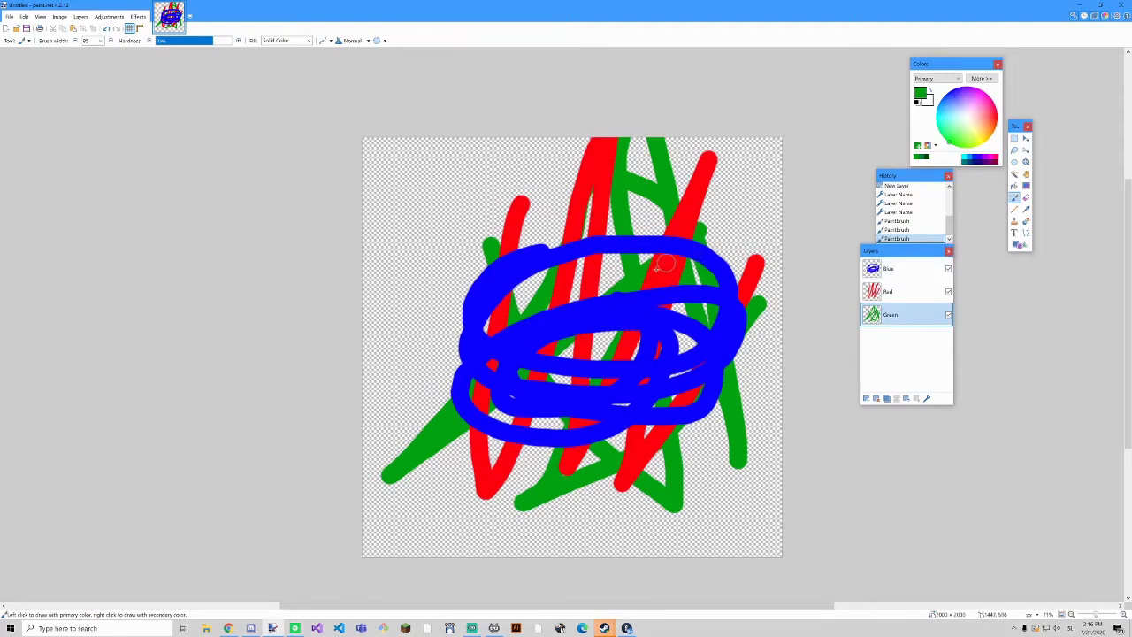
Try the Red layer in different stacking positions, ending between Blue and Green, and toggle the Blue layer's visibility off and on.
{"action": "left_click", "coordinate": [902, 296]}
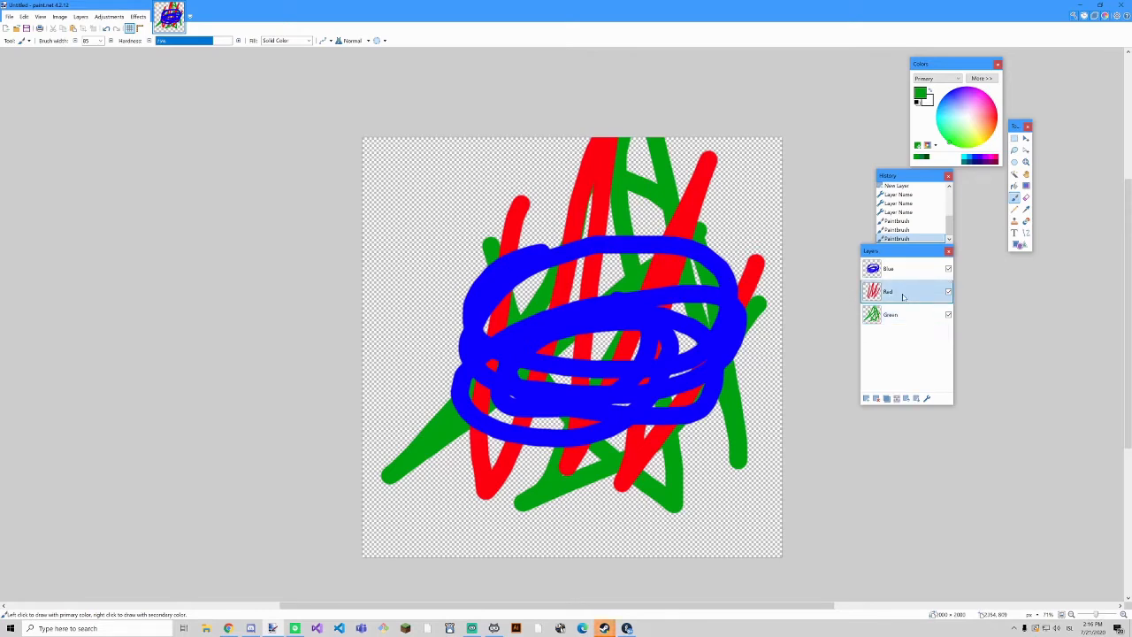
{"action": "left_click_drag", "start_coordinate": [903, 296], "coordinate": [903, 270]}
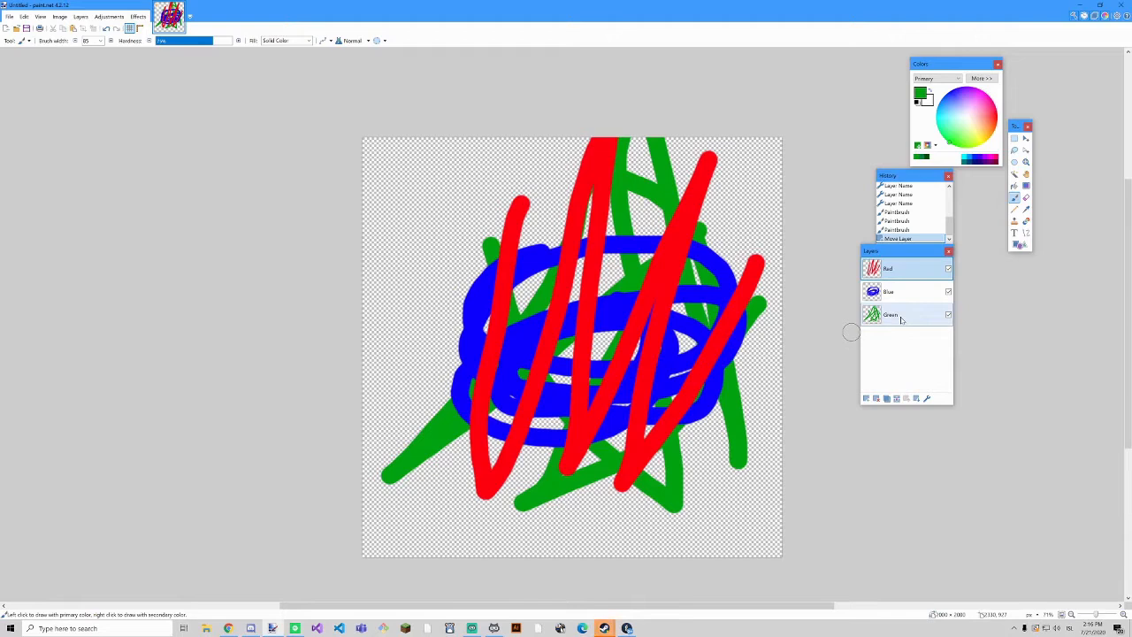
{"action": "mouse_move", "coordinate": [902, 319]}
{"action": "left_mouse_down"}
{"action": "mouse_move", "coordinate": [903, 291]}
{"action": "mouse_move", "coordinate": [892, 317]}
{"action": "left_mouse_up"}
{"action": "mouse_move", "coordinate": [891, 270]}
{"action": "left_mouse_down"}
{"action": "mouse_move", "coordinate": [893, 318]}
{"action": "mouse_move", "coordinate": [887, 281]}
{"action": "left_mouse_up"}
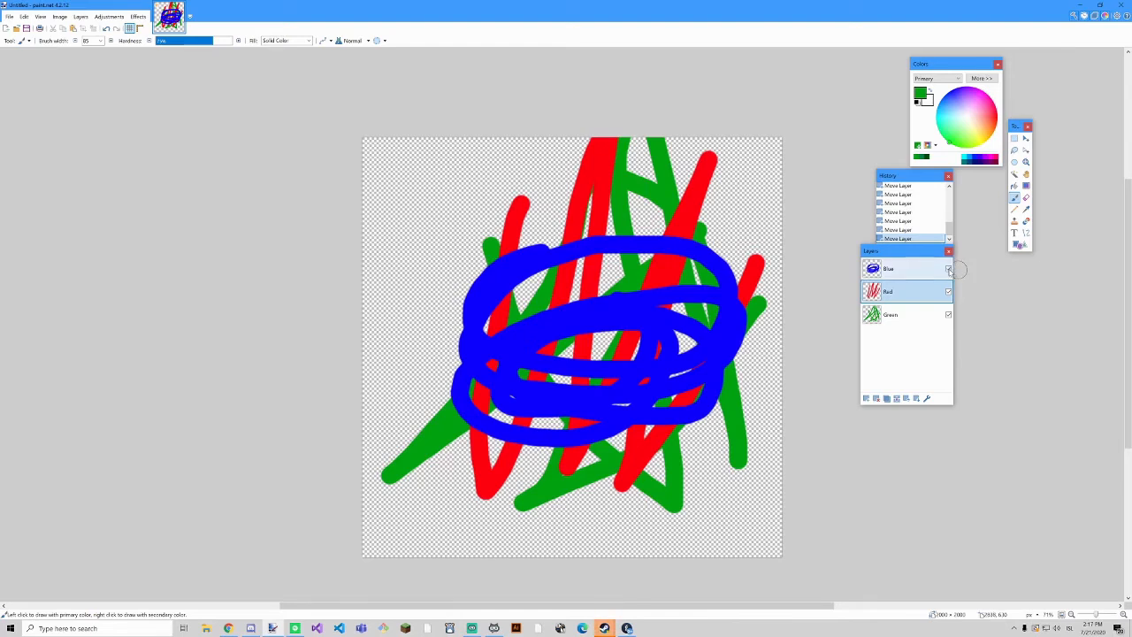
{"action": "left_click", "coordinate": [948, 269]}
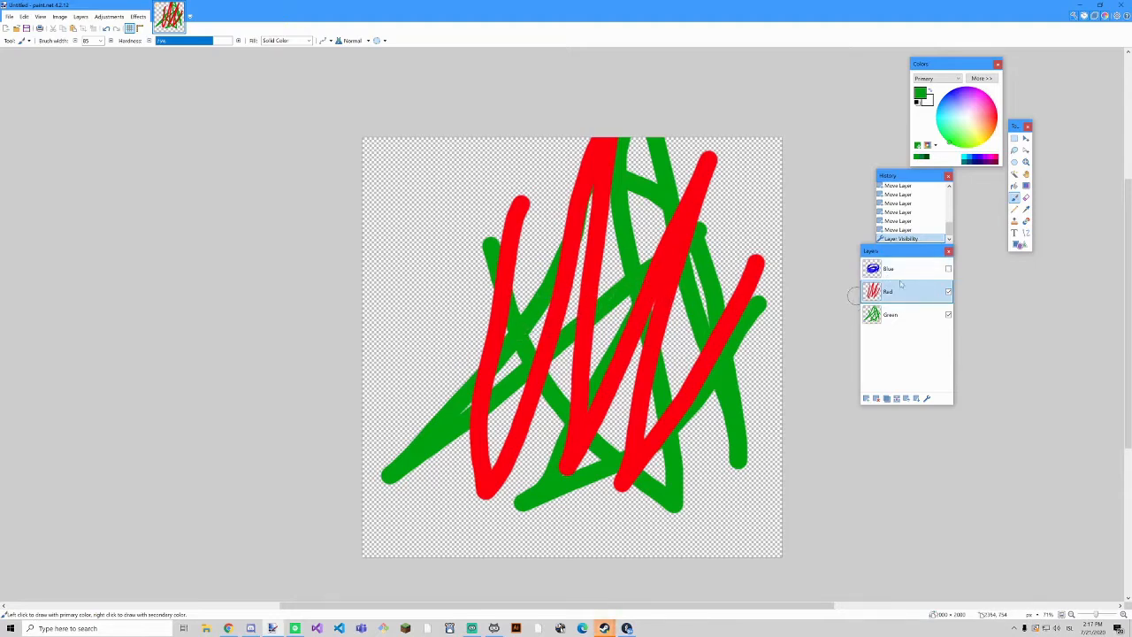
{"action": "left_click", "coordinate": [949, 270]}
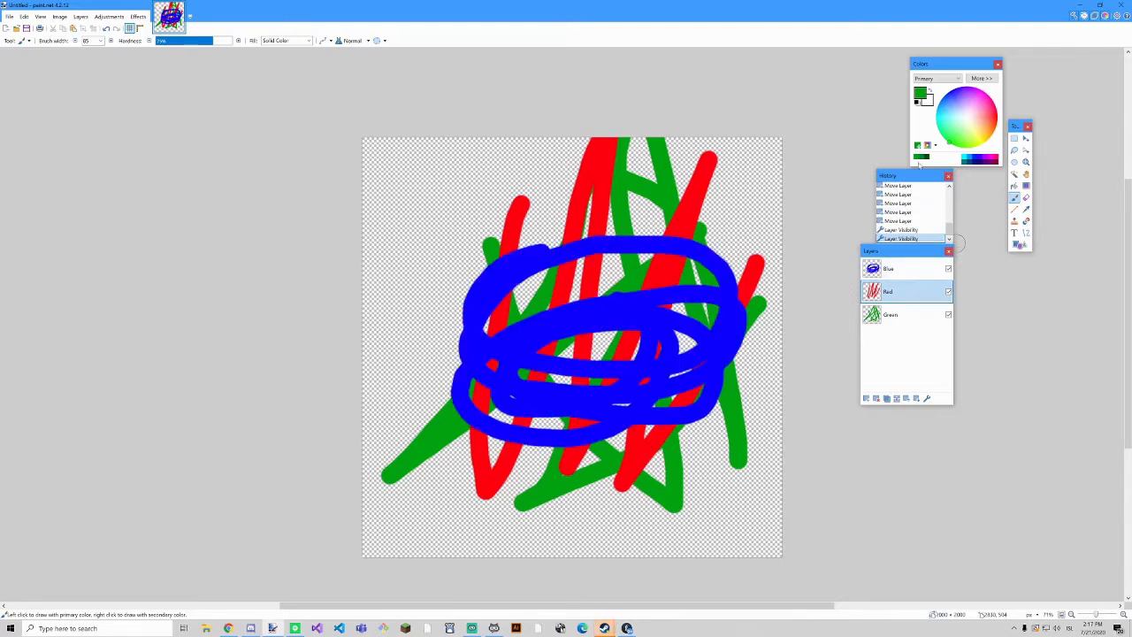
Hide the Blue layer, paint a cyan scribble on it with the Paintbrush, and show the layer again.
{"action": "left_click", "coordinate": [942, 111]}
{"action": "left_click", "coordinate": [959, 157]}
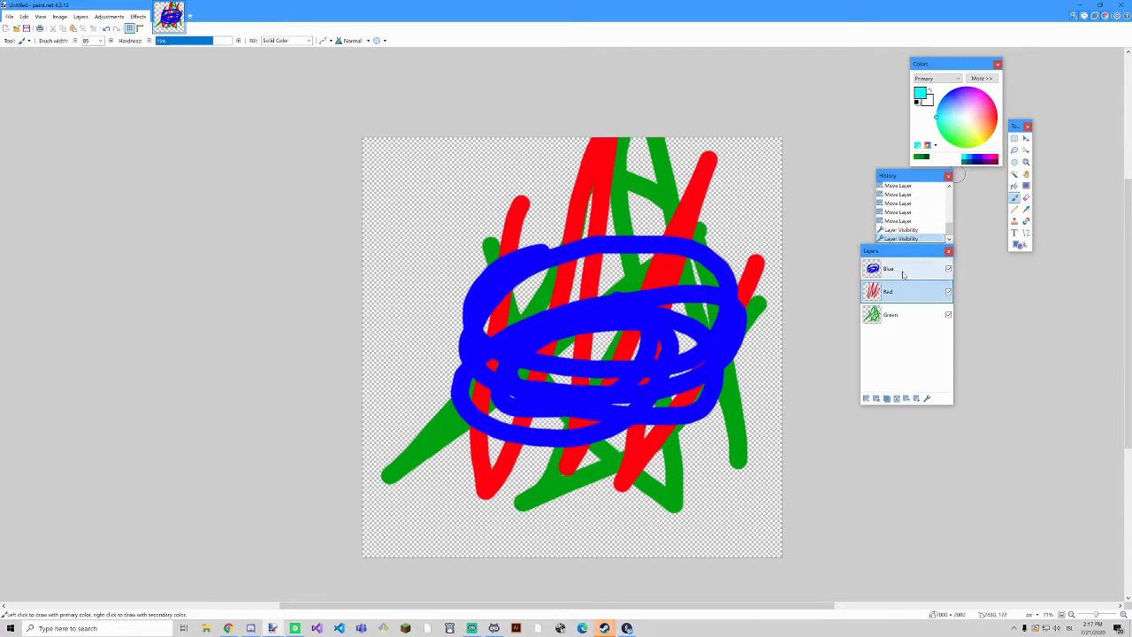
{"action": "left_click", "coordinate": [948, 269]}
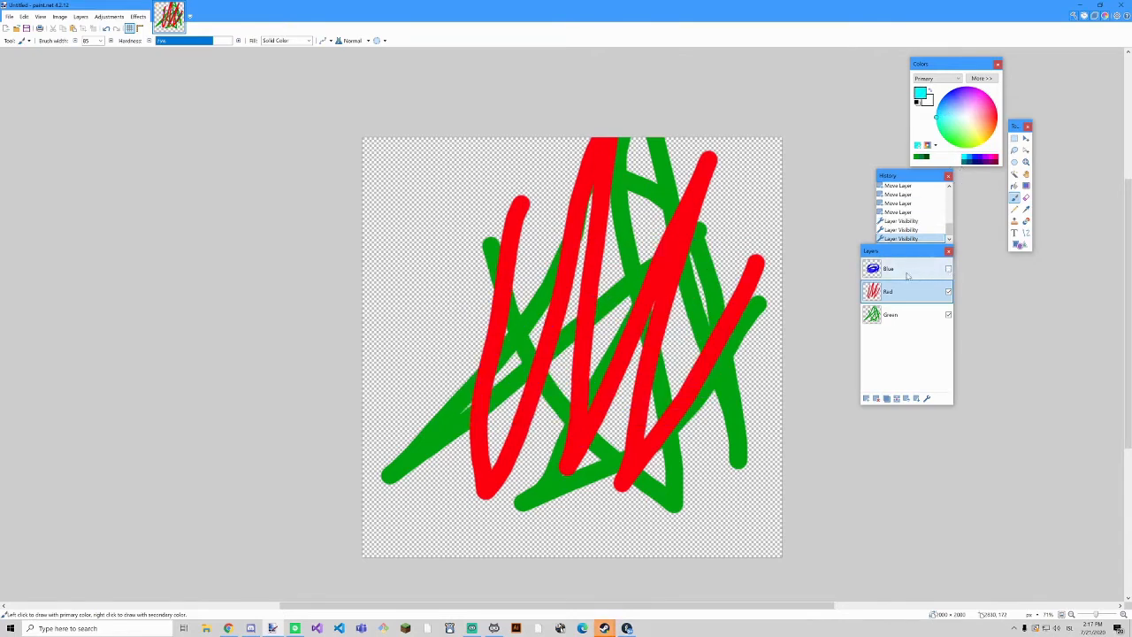
{"action": "left_click", "coordinate": [906, 274]}
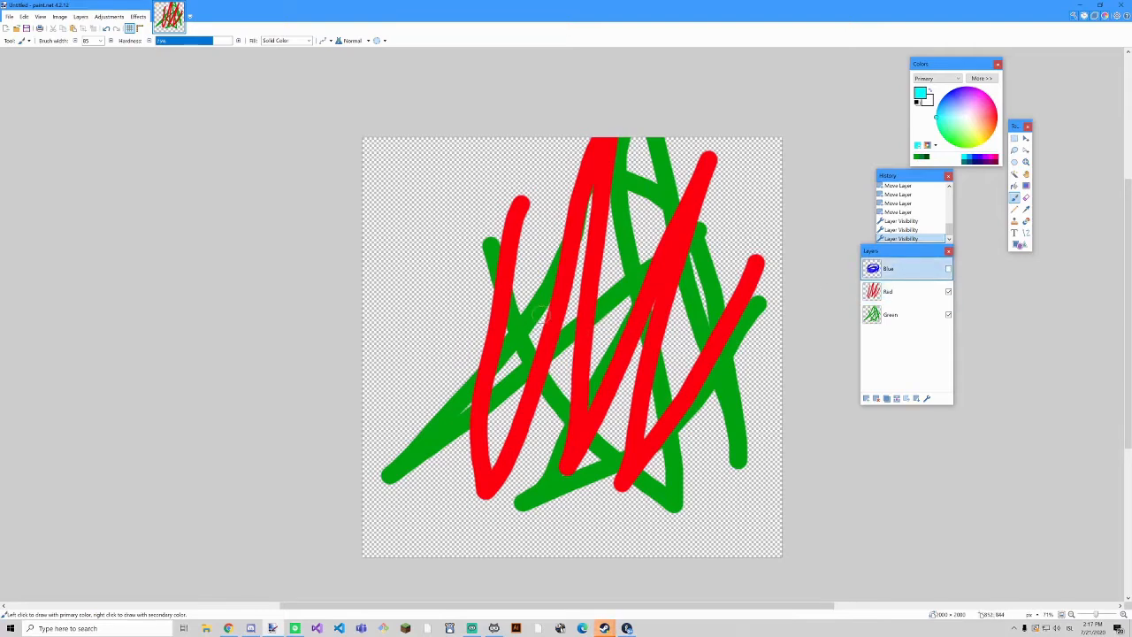
{"action": "left_click_drag", "start_coordinate": [667, 358], "coordinate": [668, 357]}
{"action": "left_click", "coordinate": [948, 270]}
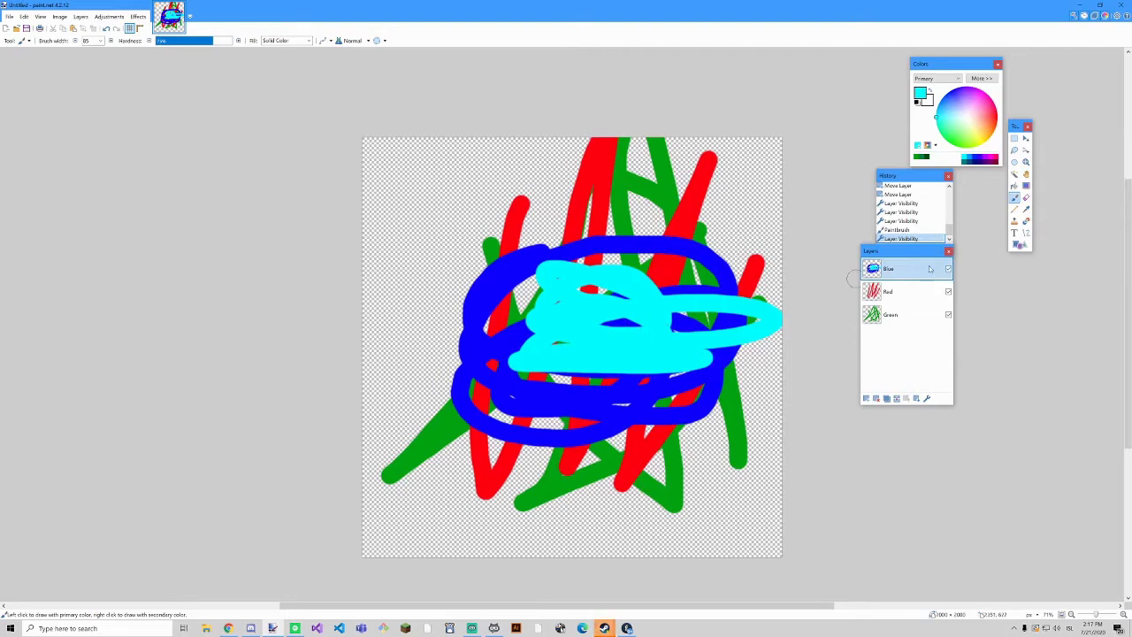
Move the Layers window closer to the Tools window and delete the Blue layer, undoing the deletion once before repeating it.
{"action": "left_click_drag", "start_coordinate": [900, 256], "coordinate": [957, 255]}
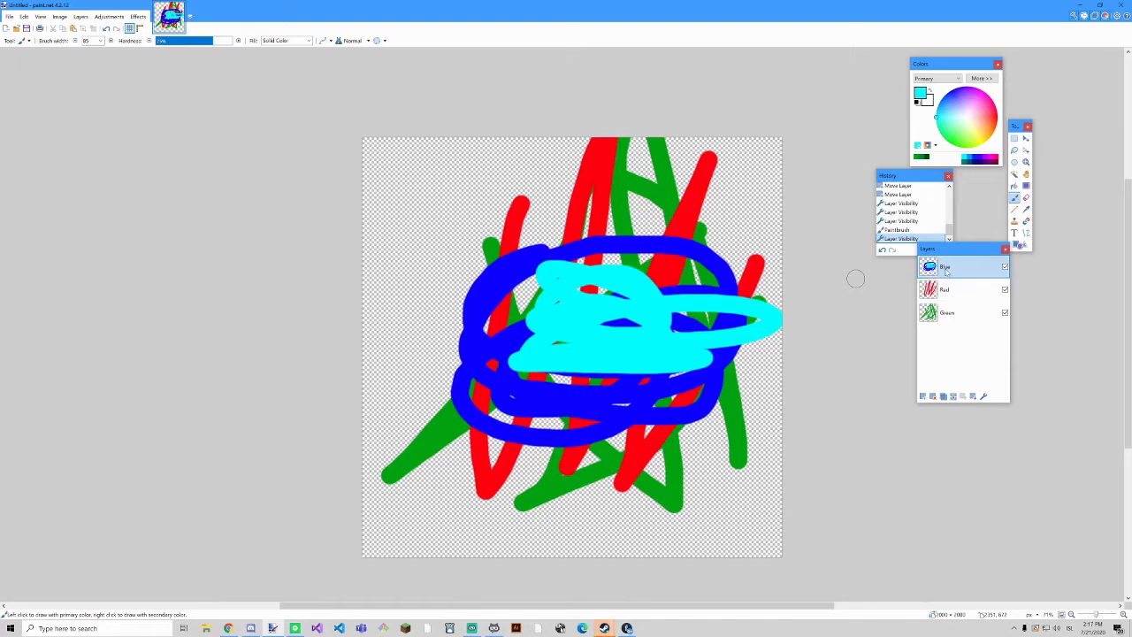
{"action": "left_click", "coordinate": [932, 396]}
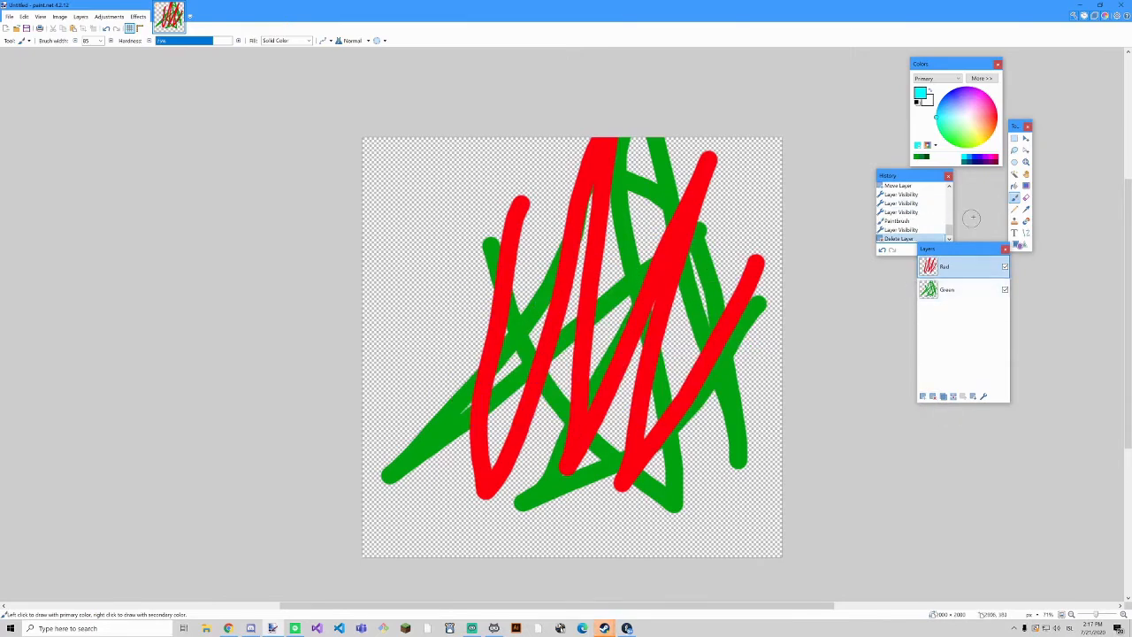
{"action": "left_click", "coordinate": [1025, 138]}
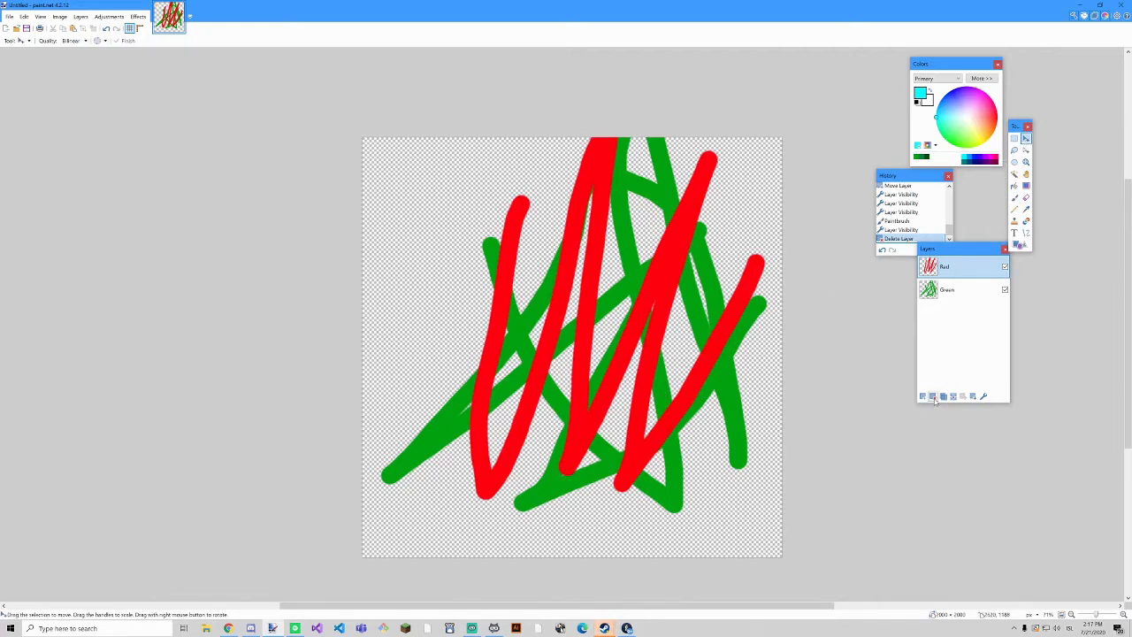
{"action": "key", "text": "ctrl+z"}
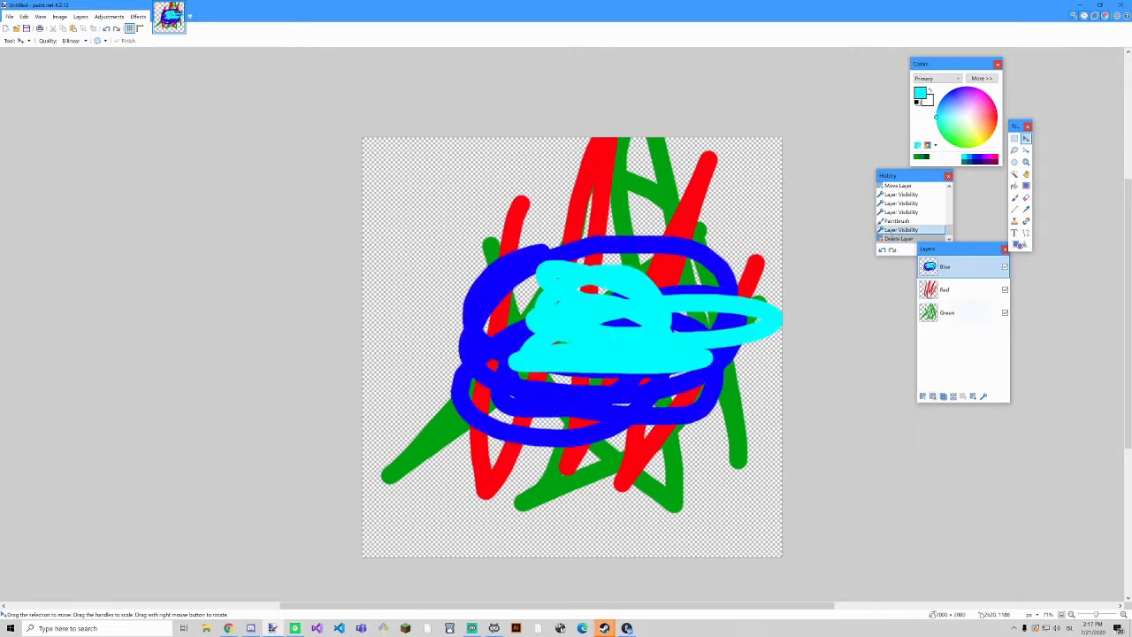
{"action": "left_click", "coordinate": [933, 396]}
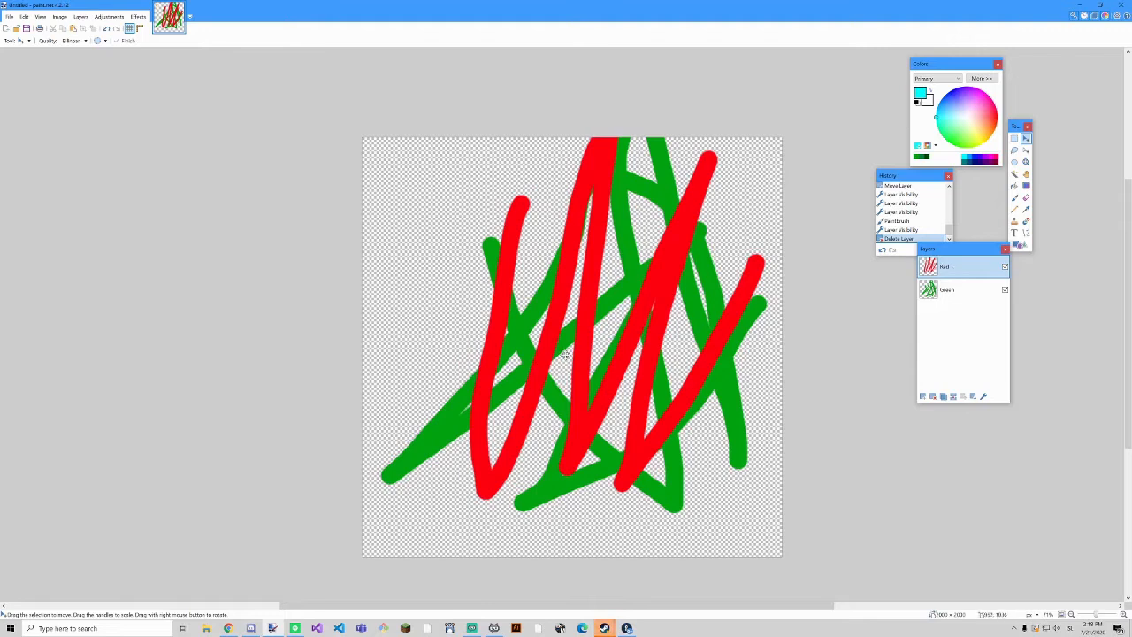
Duplicate the Red layer, try moving the copy's pixels, and delete the duplicate.
{"action": "left_click", "coordinate": [943, 396]}
{"action": "left_click", "coordinate": [1023, 139]}
{"action": "left_click_drag", "start_coordinate": [609, 353], "coordinate": [568, 326]}
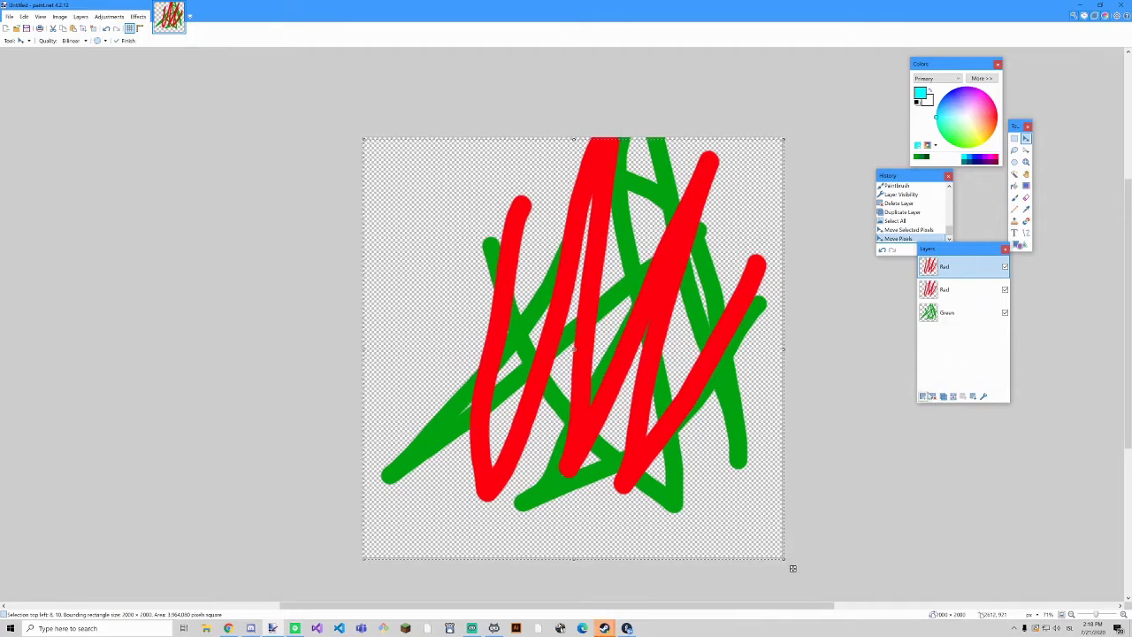
{"action": "left_click", "coordinate": [932, 396]}
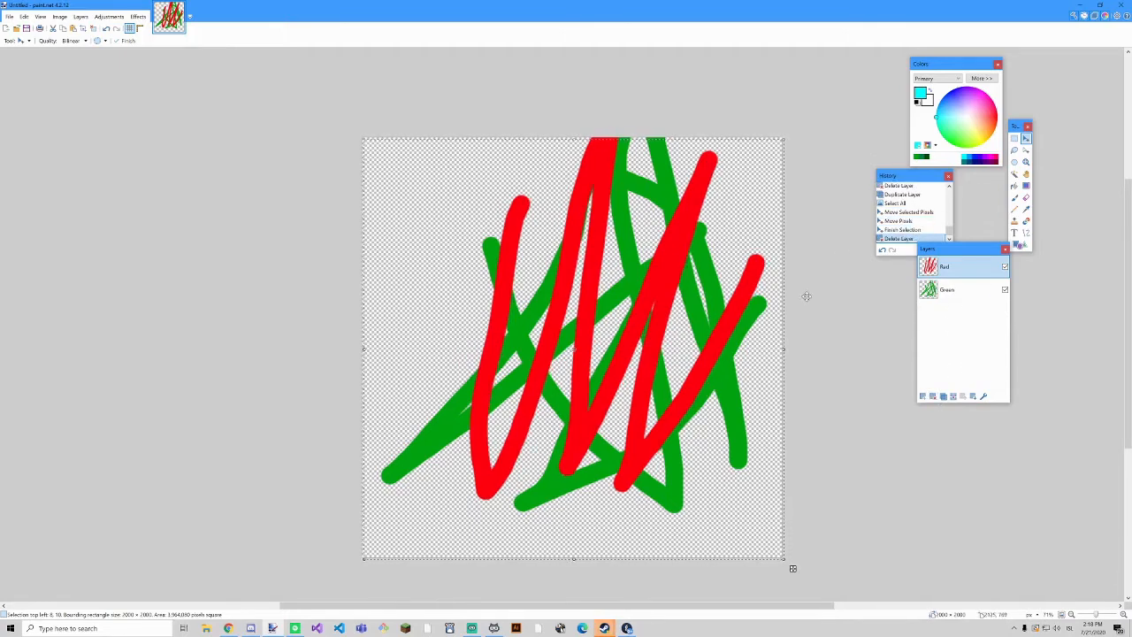
Add a new layer above Red and name it Blue.
{"action": "key", "text": "ctrl+shift+n"}
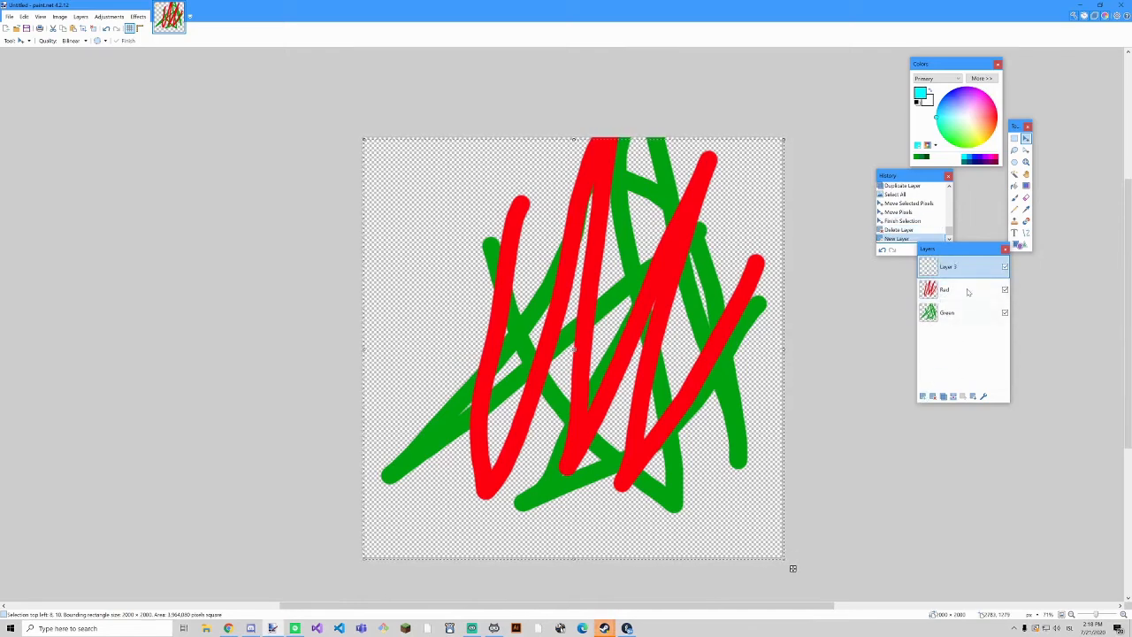
{"action": "type", "text": "Blue"}
{"action": "left_click", "coordinate": [561, 352]}
Select the whole canvas and paint a light blue horizontal zigzag scribble on the Blue layer with the Paintbrush.
{"action": "left_click_drag", "start_coordinate": [953, 94], "coordinate": [950, 101]}
{"action": "left_click_drag", "start_coordinate": [671, 339], "coordinate": [677, 250]}
{"action": "key", "text": "ctrl+a"}
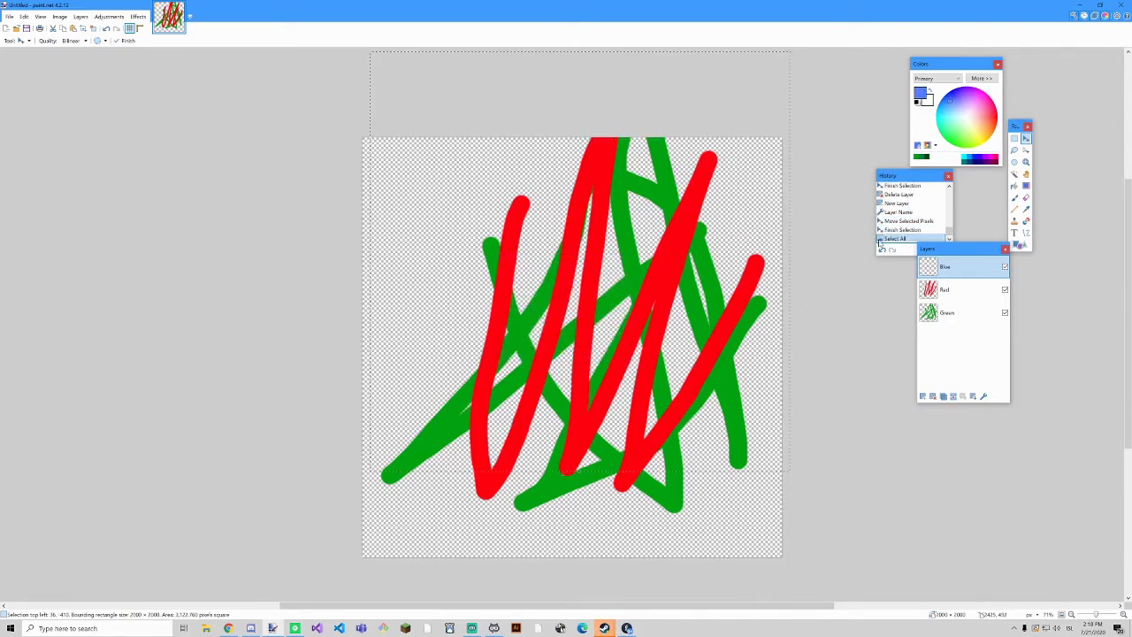
{"action": "left_click", "coordinate": [1014, 198]}
{"action": "mouse_move", "coordinate": [570, 267]}
{"action": "left_mouse_down"}
{"action": "mouse_move", "coordinate": [749, 268]}
{"action": "mouse_move", "coordinate": [648, 279]}
{"action": "mouse_move", "coordinate": [555, 350]}
{"action": "mouse_move", "coordinate": [610, 385]}
{"action": "left_mouse_up"}
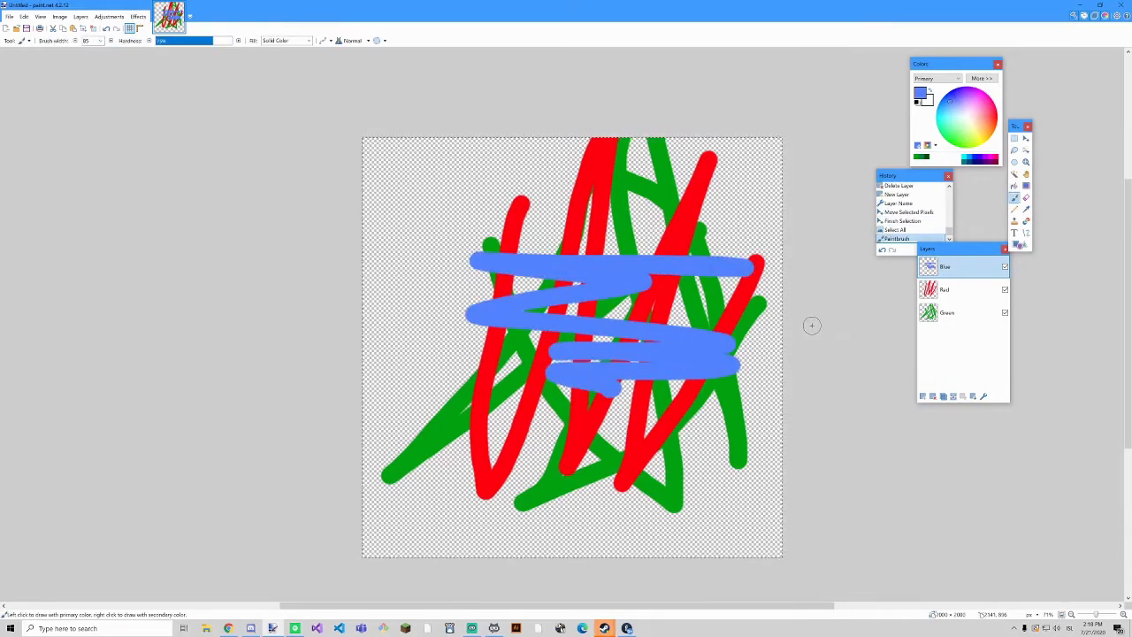
Merge the Red layer down into Green and place the Blue layer beneath the merged layer.
{"action": "left_click", "coordinate": [964, 293]}
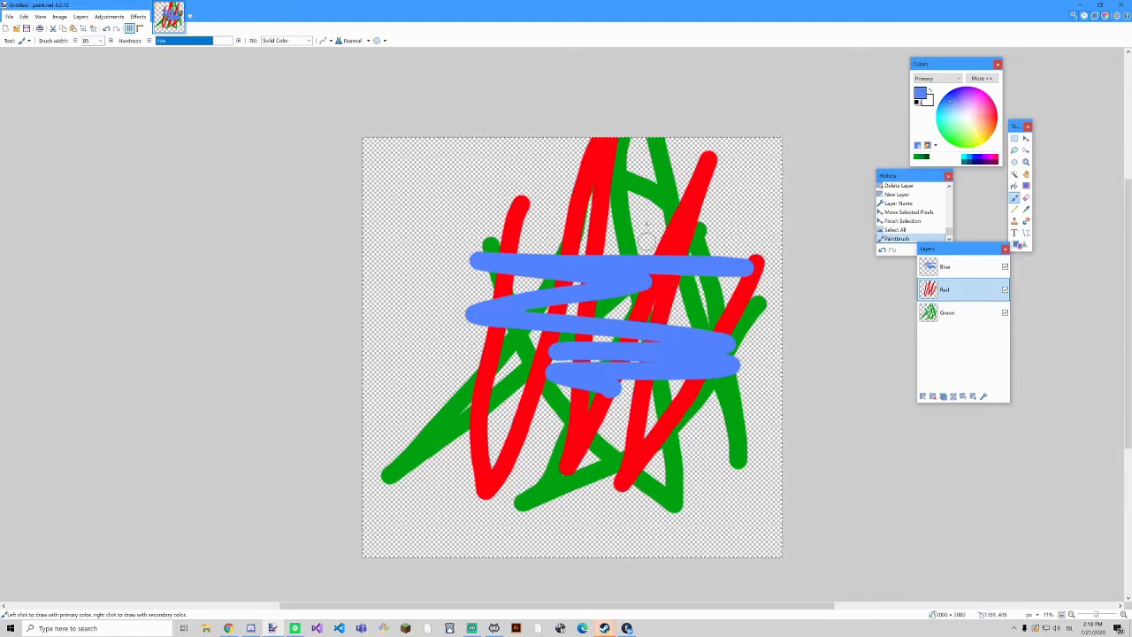
{"action": "left_click", "coordinate": [954, 397]}
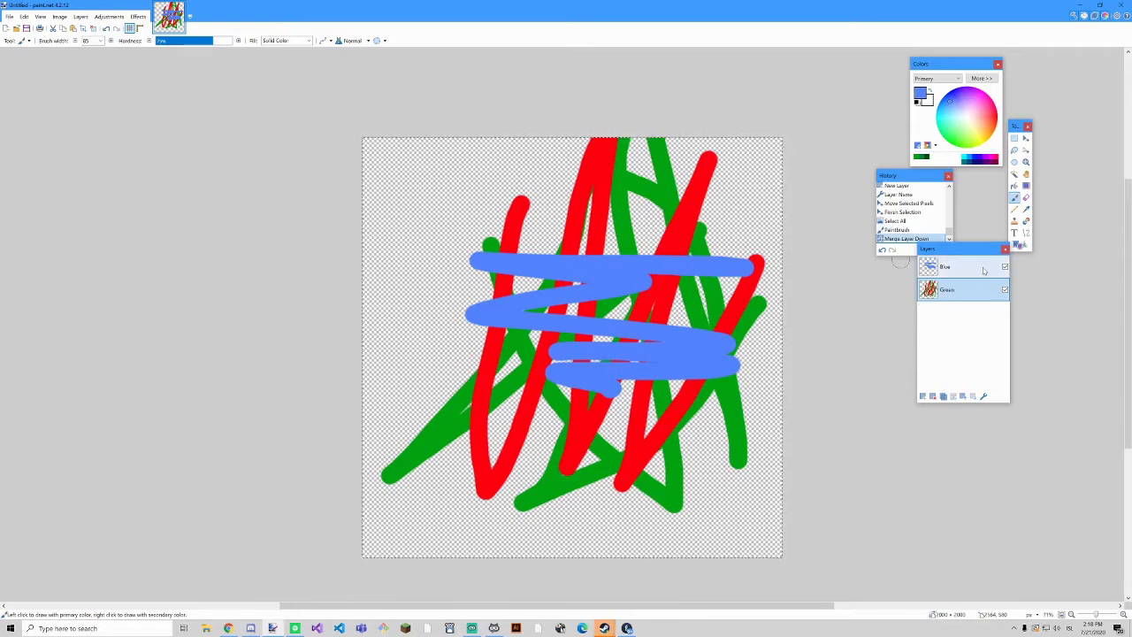
{"action": "left_click_drag", "start_coordinate": [983, 270], "coordinate": [984, 302]}
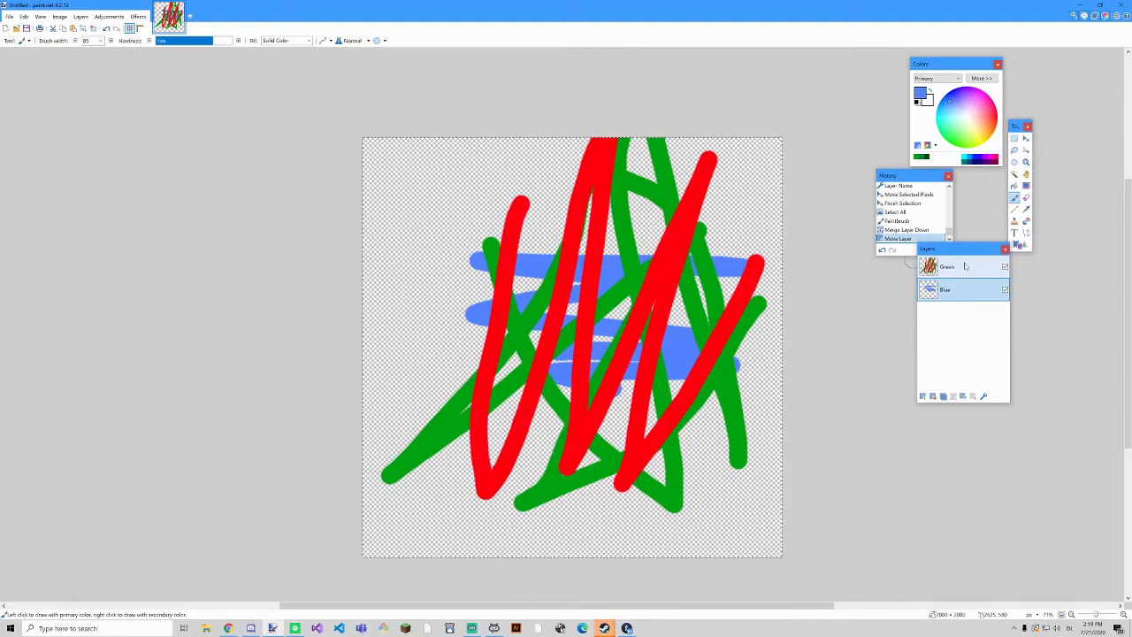
Shift the Green layer's pixels to a top-left position of about -113, 14 px and merge the layer down into Blue.
{"action": "left_click", "coordinate": [959, 265]}
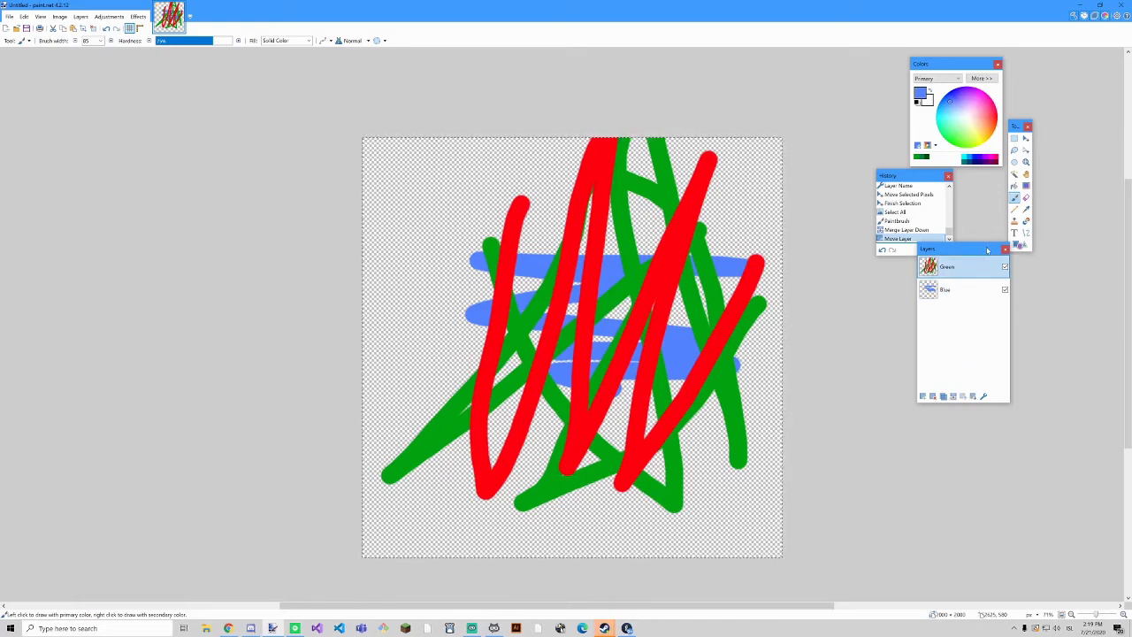
{"action": "left_click", "coordinate": [1026, 139]}
{"action": "left_click_drag", "start_coordinate": [603, 360], "coordinate": [576, 343]}
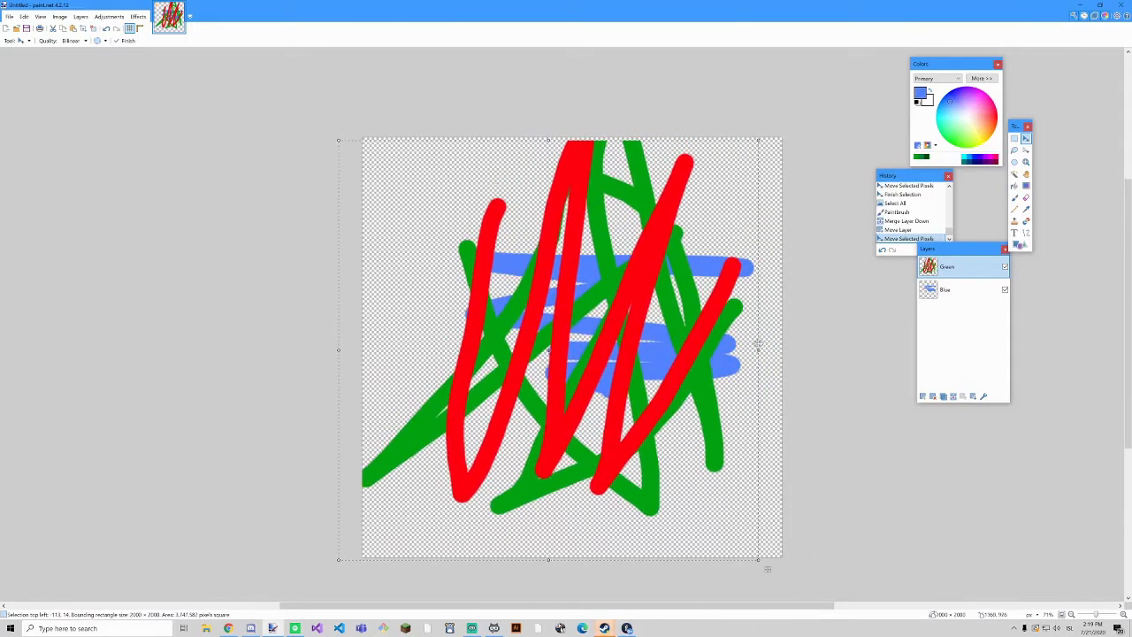
{"action": "left_click", "coordinate": [953, 396]}
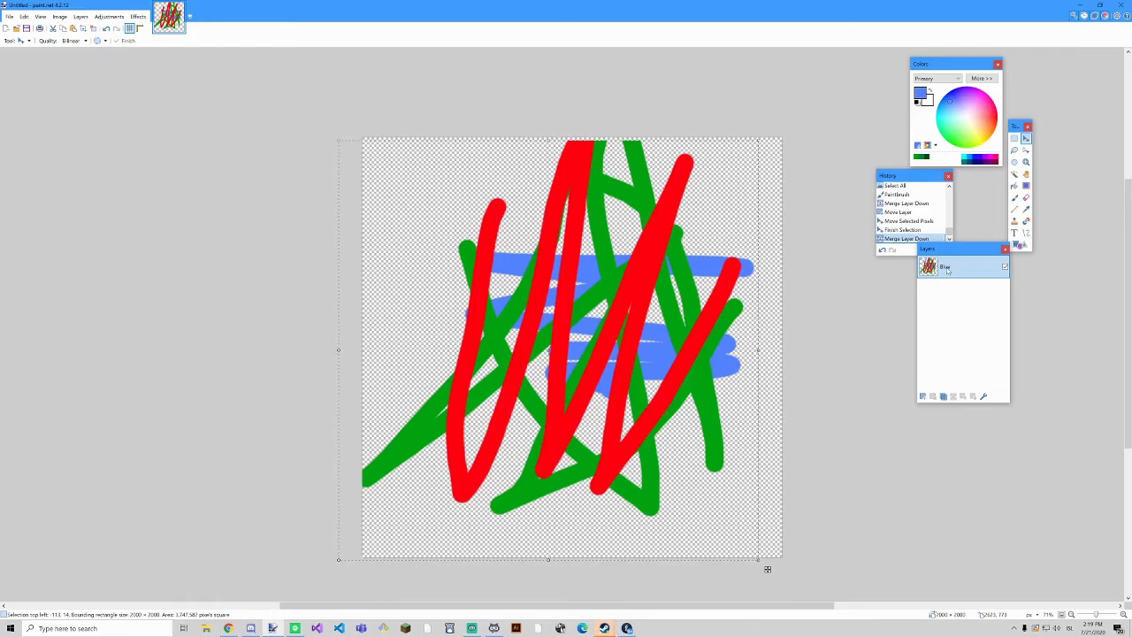
Reposition the merged artwork to about -75, 100 px, checking the layer's properties along the way, and select the whole canvas.
{"action": "mouse_move", "coordinate": [569, 384]}
{"action": "left_mouse_down"}
{"action": "mouse_move", "coordinate": [534, 398]}
{"action": "mouse_move", "coordinate": [627, 390]}
{"action": "mouse_move", "coordinate": [622, 350]}
{"action": "left_mouse_up"}
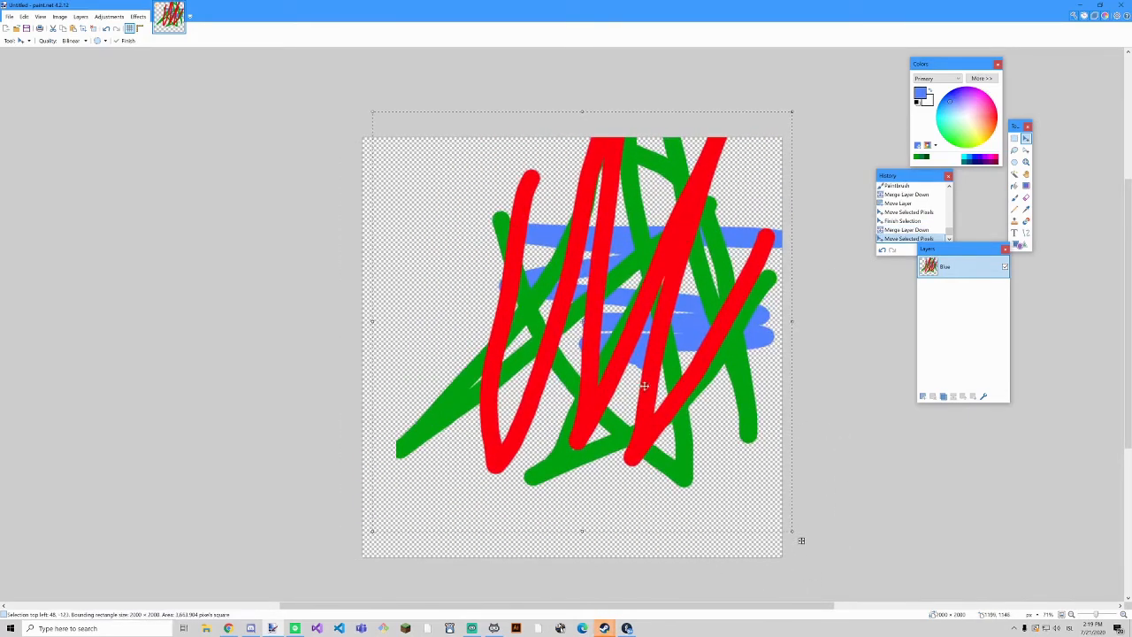
{"action": "left_click", "coordinate": [982, 396]}
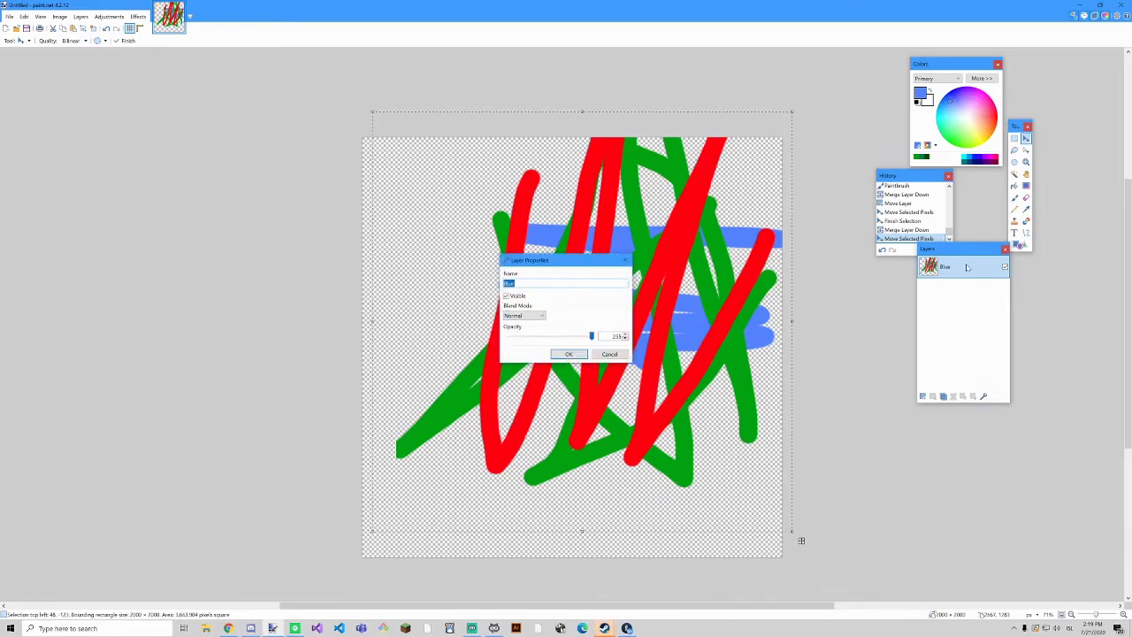
{"action": "left_click", "coordinate": [610, 353]}
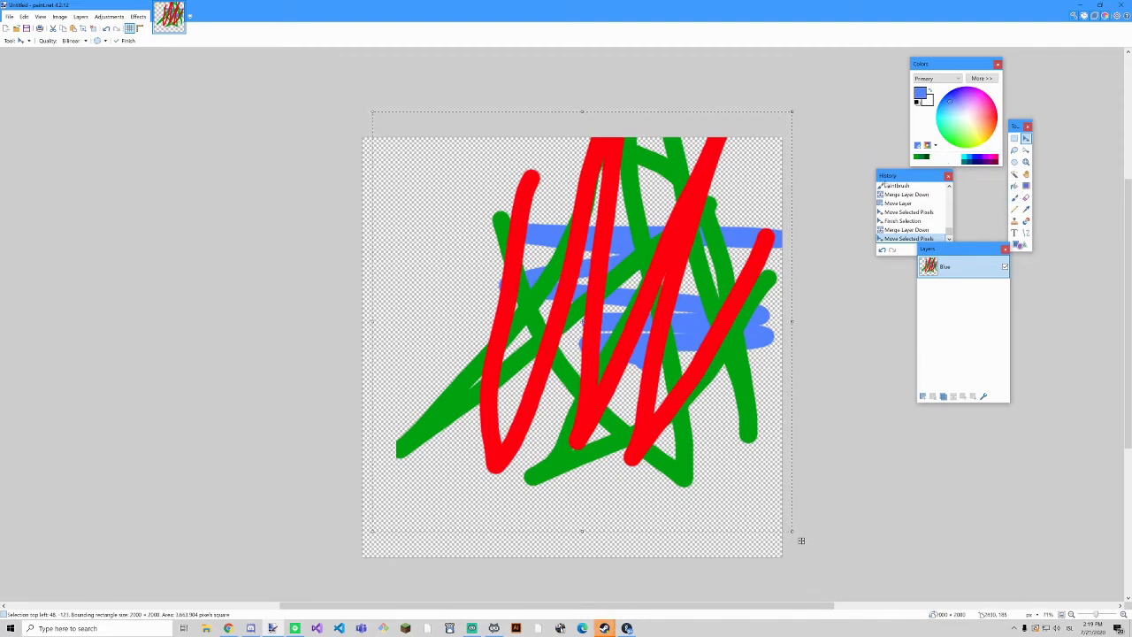
{"action": "left_click_drag", "start_coordinate": [681, 268], "coordinate": [702, 300]}
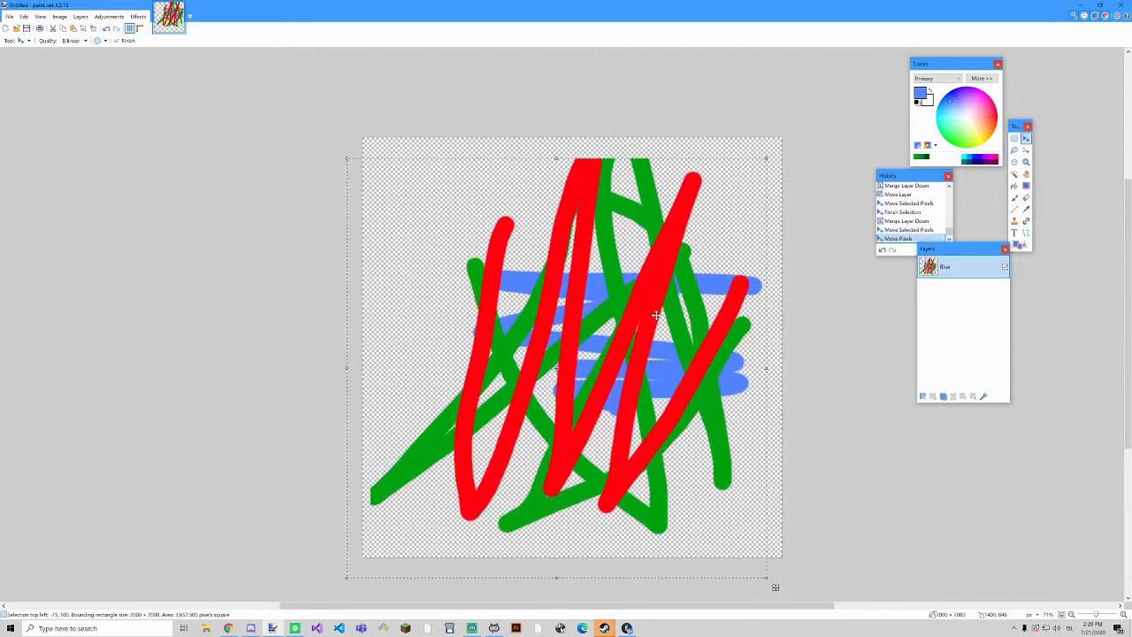
{"action": "key", "text": "ctrl+a"}
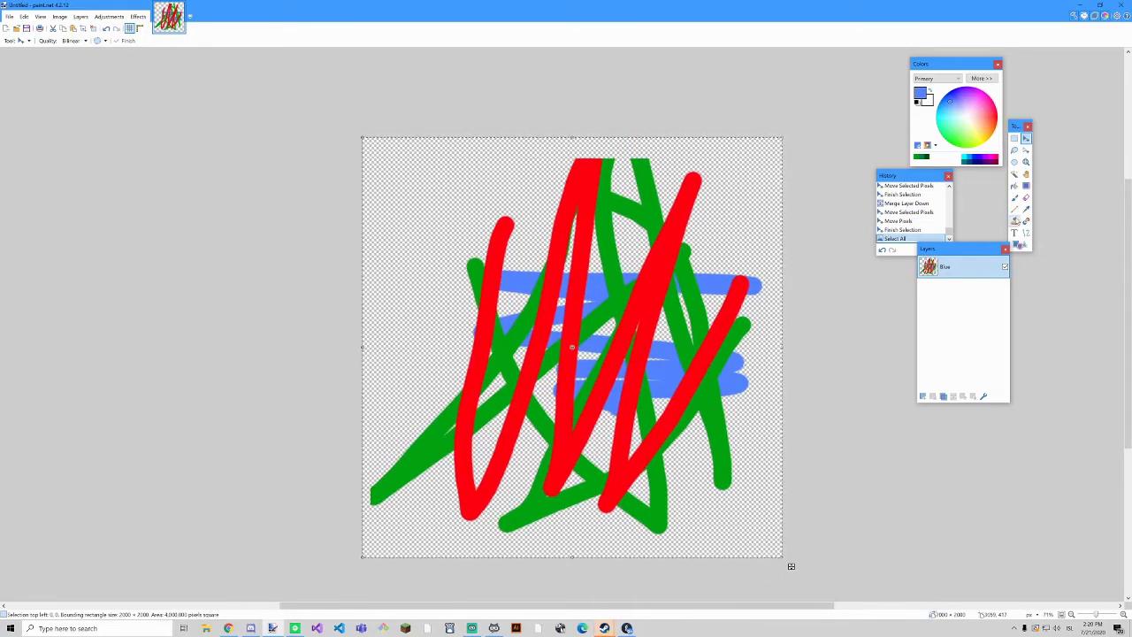
Add a new layer beneath Blue, fill it with black (000000) using the Paint Bucket, and make the Blue layer active.
{"action": "left_click", "coordinate": [1014, 186]}
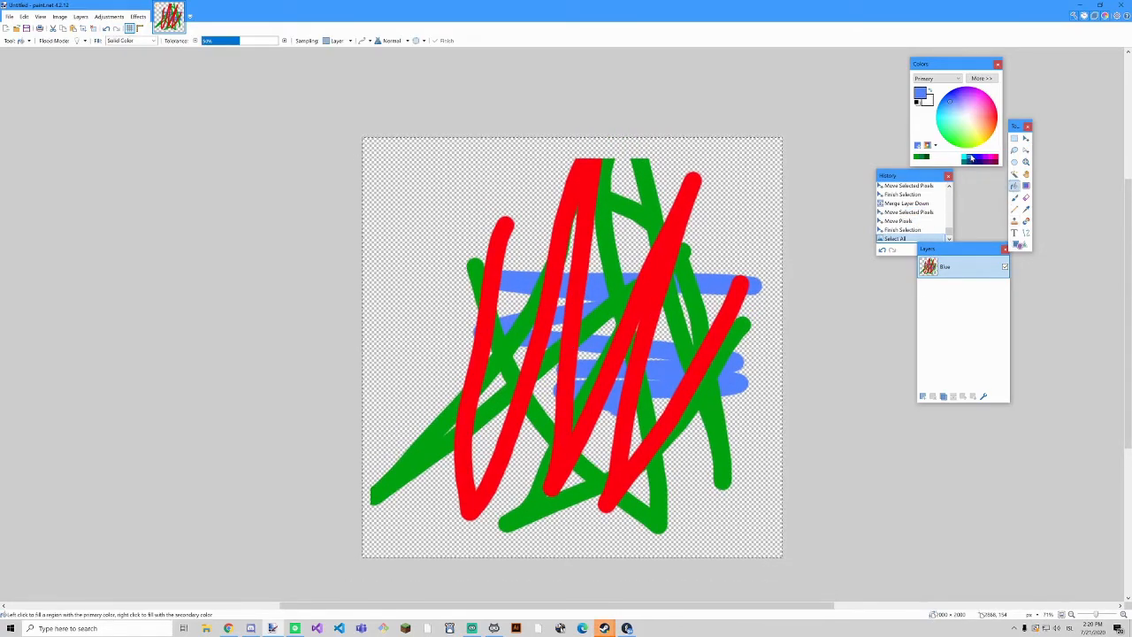
{"action": "left_click", "coordinate": [982, 78]}
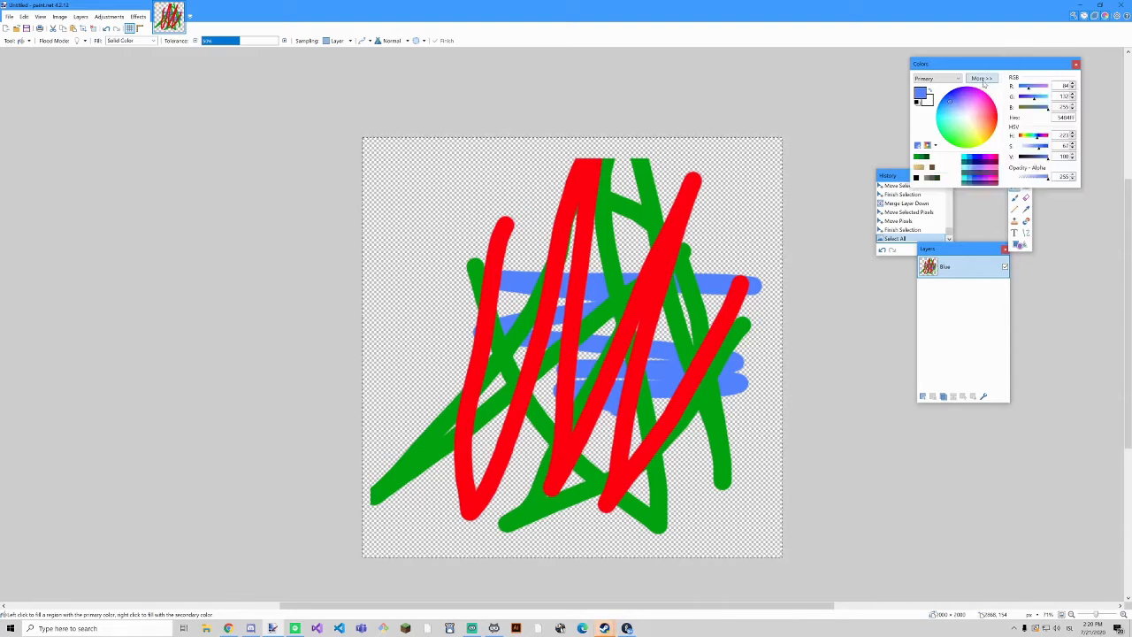
{"action": "left_click_drag", "start_coordinate": [1043, 159], "coordinate": [1019, 157]}
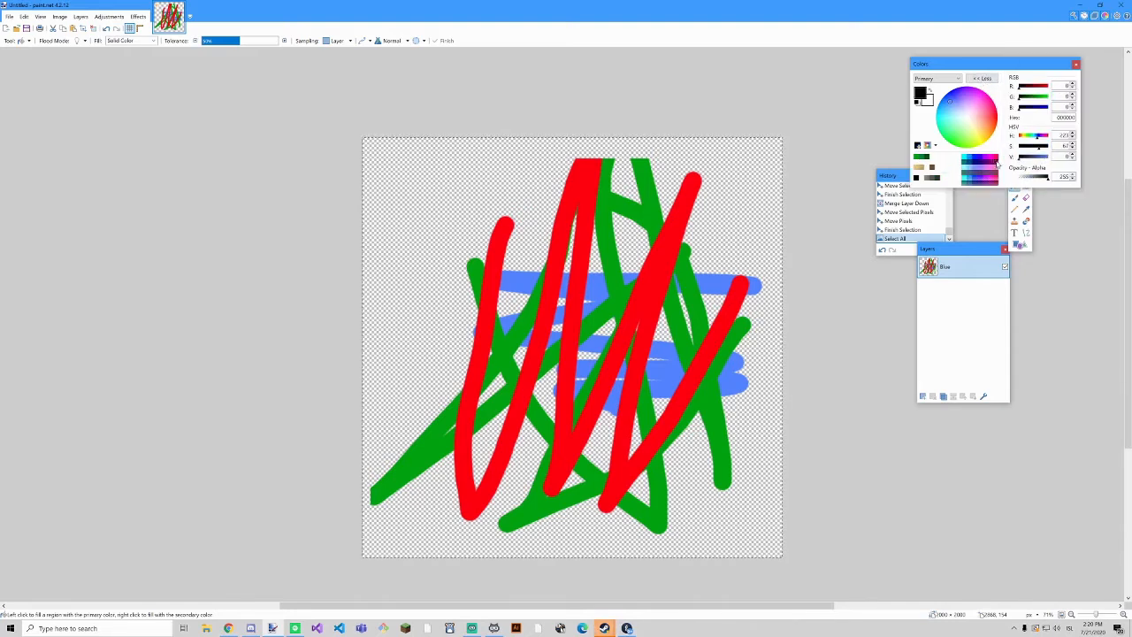
{"action": "left_click", "coordinate": [923, 396]}
{"action": "left_click_drag", "start_coordinate": [937, 266], "coordinate": [954, 306]}
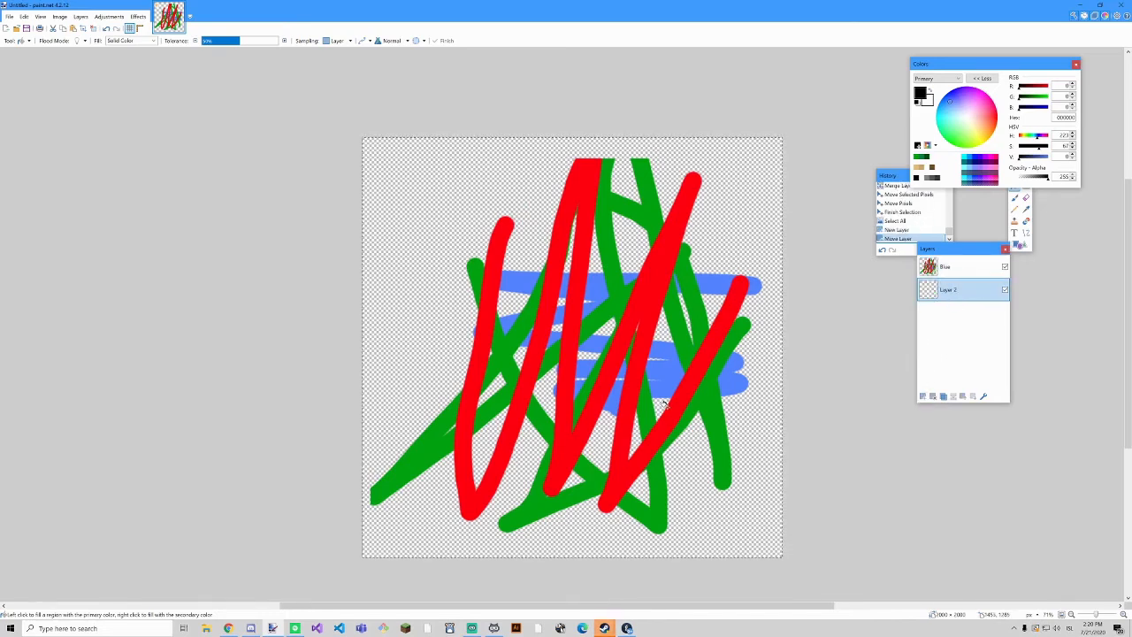
{"action": "left_click", "coordinate": [665, 404]}
{"action": "left_click", "coordinate": [944, 267]}
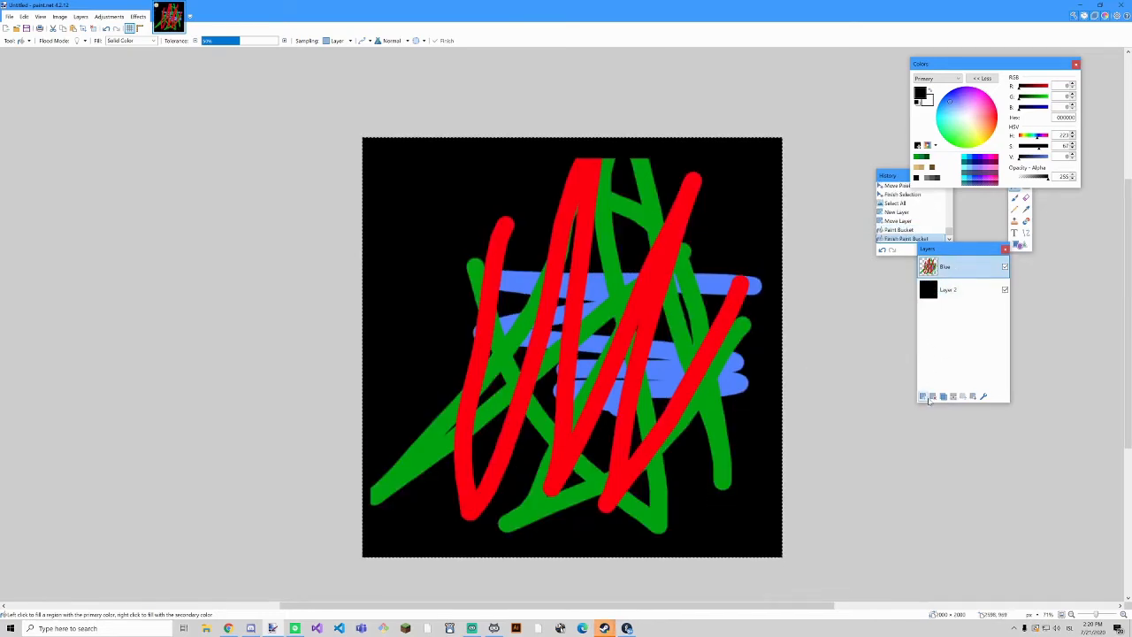
Delete the Blue layer and paint a broad white horizontal zigzag with the Paintbrush on a new layer above the black one.
{"action": "left_click", "coordinate": [932, 396]}
{"action": "key", "text": "x"}
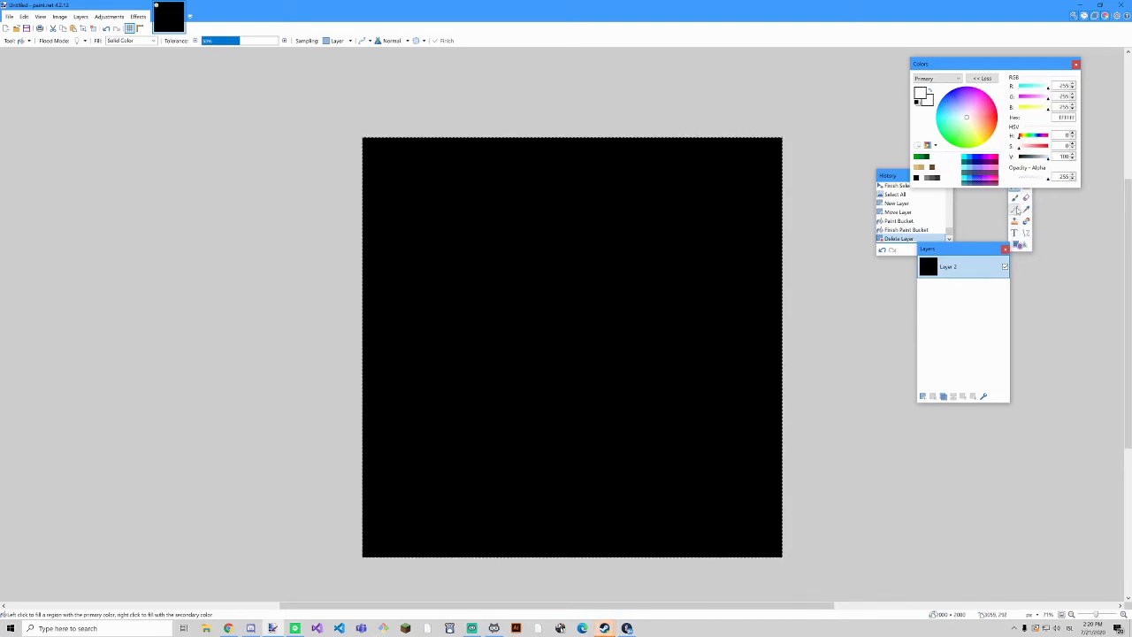
{"action": "left_click", "coordinate": [1015, 198]}
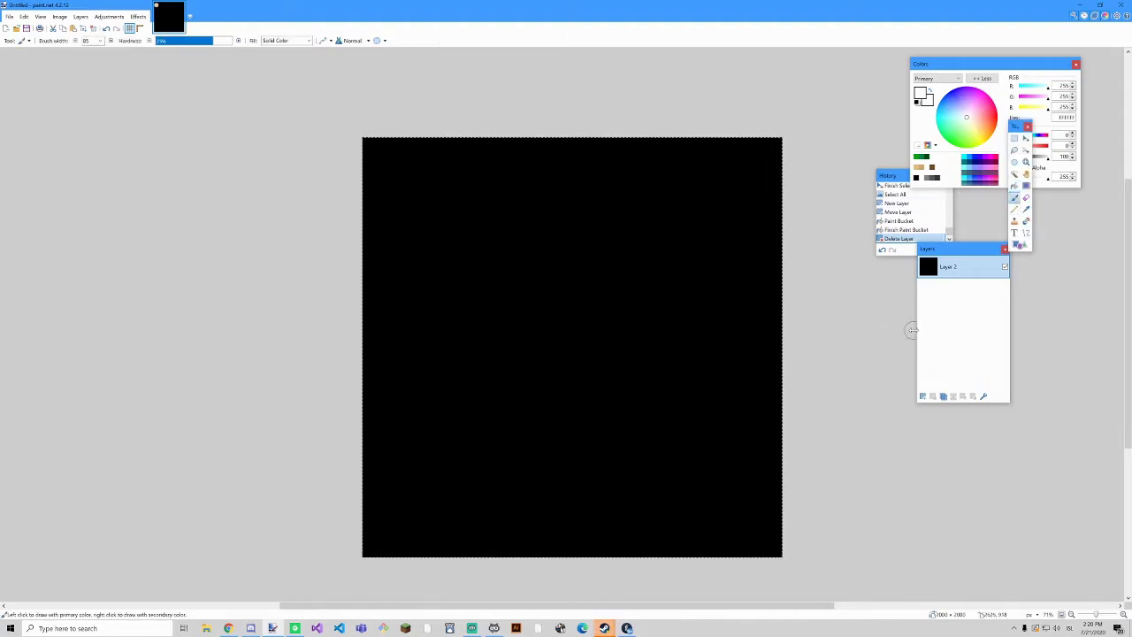
{"action": "left_click", "coordinate": [922, 397]}
{"action": "mouse_move", "coordinate": [451, 236]}
{"action": "left_mouse_down"}
{"action": "mouse_move", "coordinate": [682, 245]}
{"action": "mouse_move", "coordinate": [433, 247]}
{"action": "mouse_move", "coordinate": [704, 298]}
{"action": "mouse_move", "coordinate": [384, 304]}
{"action": "mouse_move", "coordinate": [693, 342]}
{"action": "mouse_move", "coordinate": [450, 357]}
{"action": "mouse_move", "coordinate": [541, 401]}
{"action": "mouse_move", "coordinate": [518, 438]}
{"action": "mouse_move", "coordinate": [642, 452]}
{"action": "mouse_move", "coordinate": [450, 468]}
{"action": "left_mouse_up"}
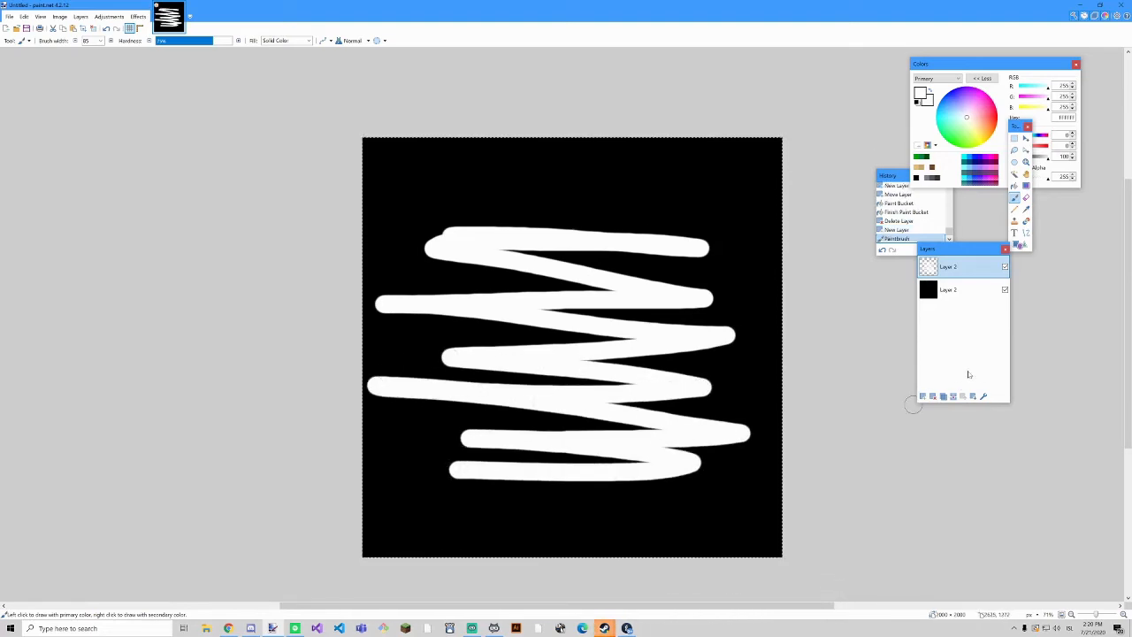
Add another layer on top and paint a thick, near-vertical red scribble across the white zigzag.
{"action": "left_click", "coordinate": [922, 397]}
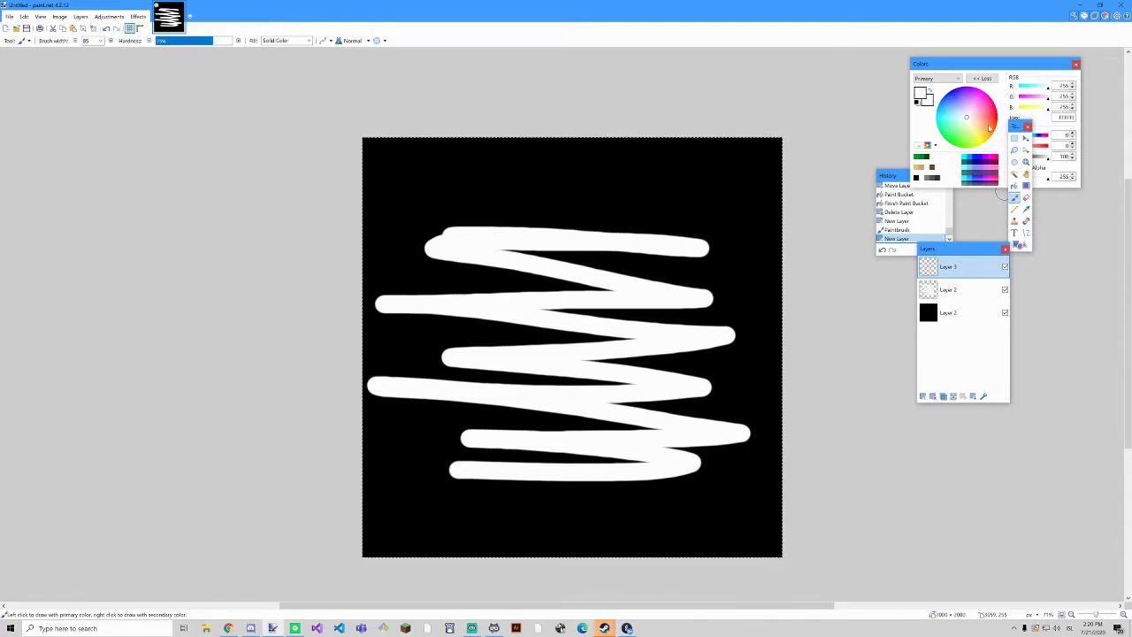
{"action": "left_click_drag", "start_coordinate": [987, 129], "coordinate": [997, 116]}
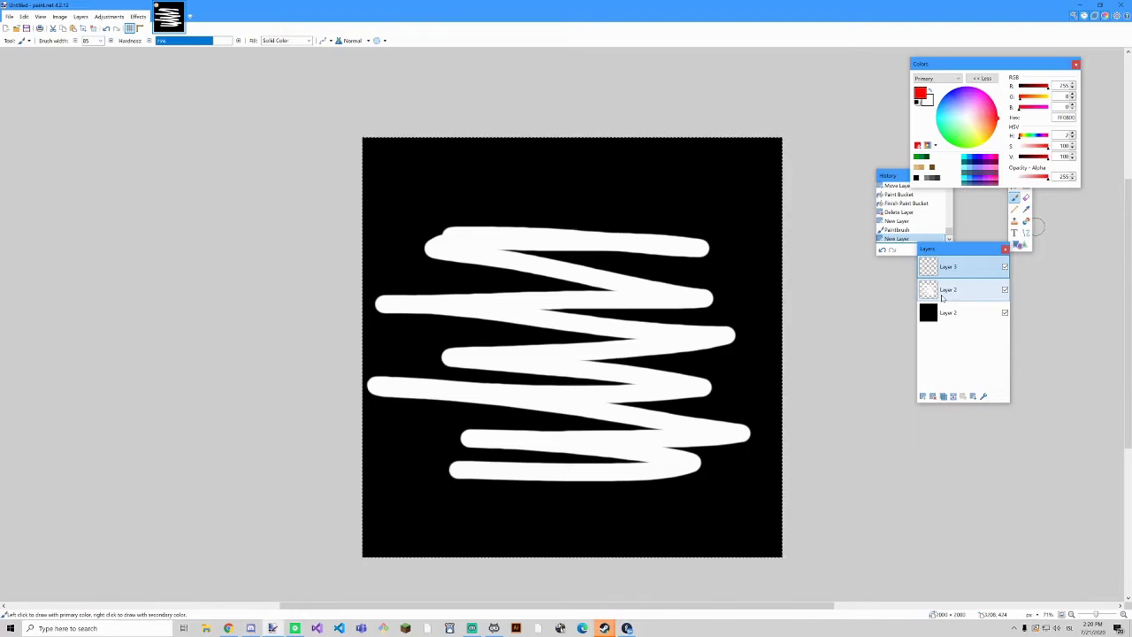
{"action": "mouse_move", "coordinate": [457, 215]}
{"action": "left_mouse_down"}
{"action": "mouse_move", "coordinate": [425, 475]}
{"action": "mouse_move", "coordinate": [457, 197]}
{"action": "mouse_move", "coordinate": [440, 424]}
{"action": "mouse_move", "coordinate": [482, 213]}
{"action": "mouse_move", "coordinate": [439, 520]}
{"action": "mouse_move", "coordinate": [514, 189]}
{"action": "left_mouse_up"}
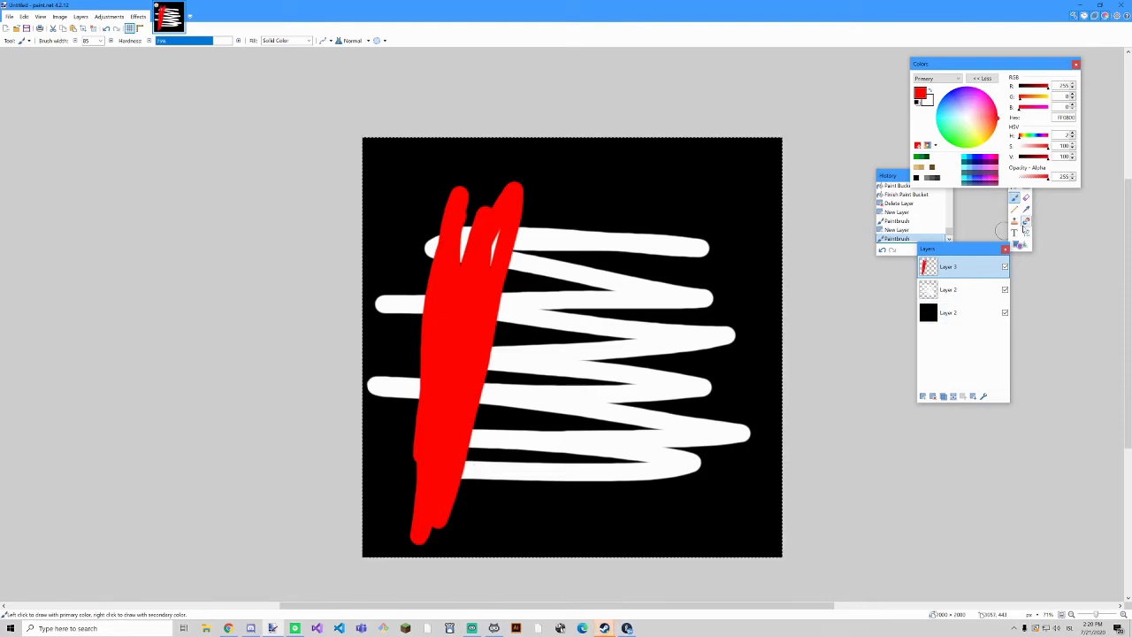
Paint a blue scribble through the middle and a bright green one beside it on the same layer as the red strokes.
{"action": "left_click", "coordinate": [989, 130]}
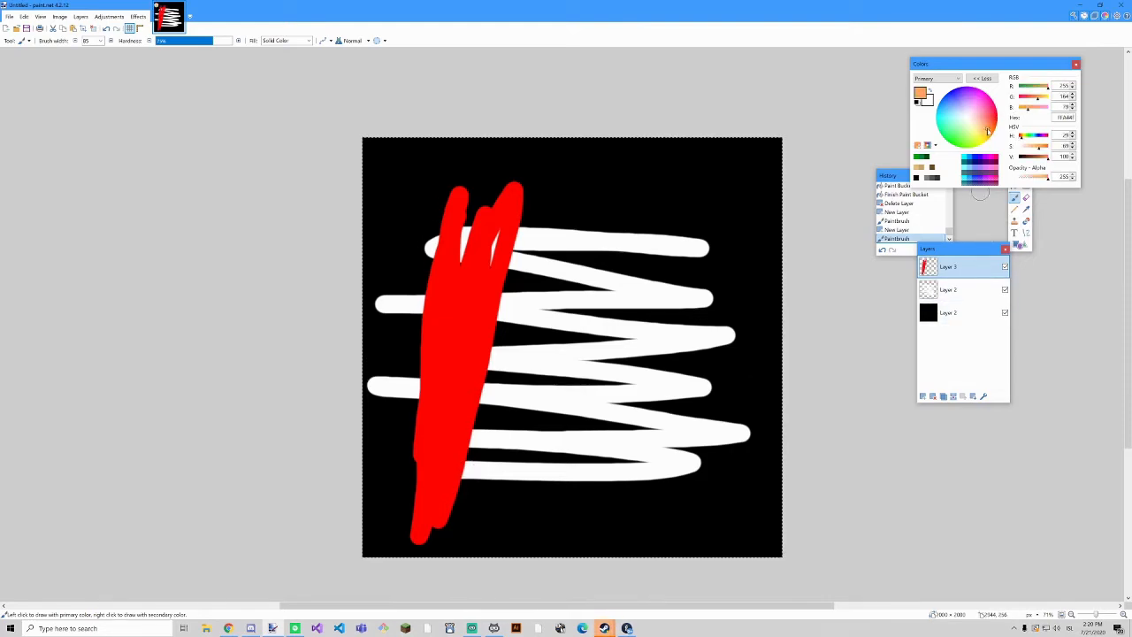
{"action": "left_click_drag", "start_coordinate": [991, 130], "coordinate": [951, 104]}
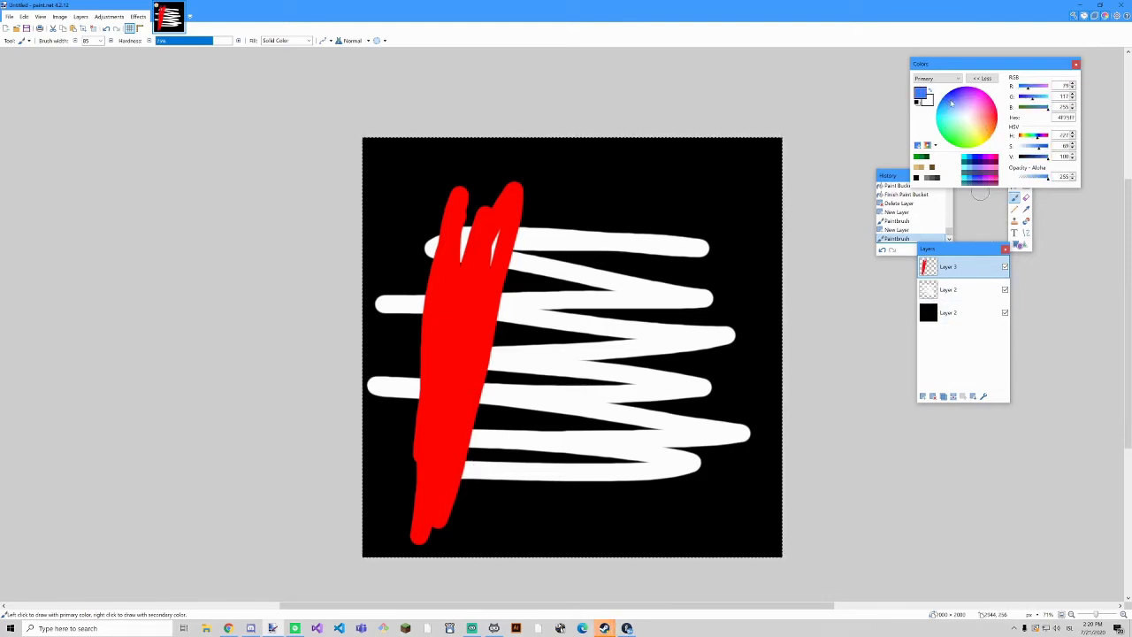
{"action": "mouse_move", "coordinate": [553, 207]}
{"action": "left_mouse_down"}
{"action": "mouse_move", "coordinate": [533, 277]}
{"action": "mouse_move", "coordinate": [506, 529]}
{"action": "mouse_move", "coordinate": [580, 202]}
{"action": "mouse_move", "coordinate": [593, 229]}
{"action": "mouse_move", "coordinate": [595, 212]}
{"action": "mouse_move", "coordinate": [529, 506]}
{"action": "mouse_move", "coordinate": [507, 529]}
{"action": "mouse_move", "coordinate": [517, 546]}
{"action": "mouse_move", "coordinate": [591, 196]}
{"action": "mouse_move", "coordinate": [584, 324]}
{"action": "mouse_move", "coordinate": [557, 508]}
{"action": "left_mouse_up"}
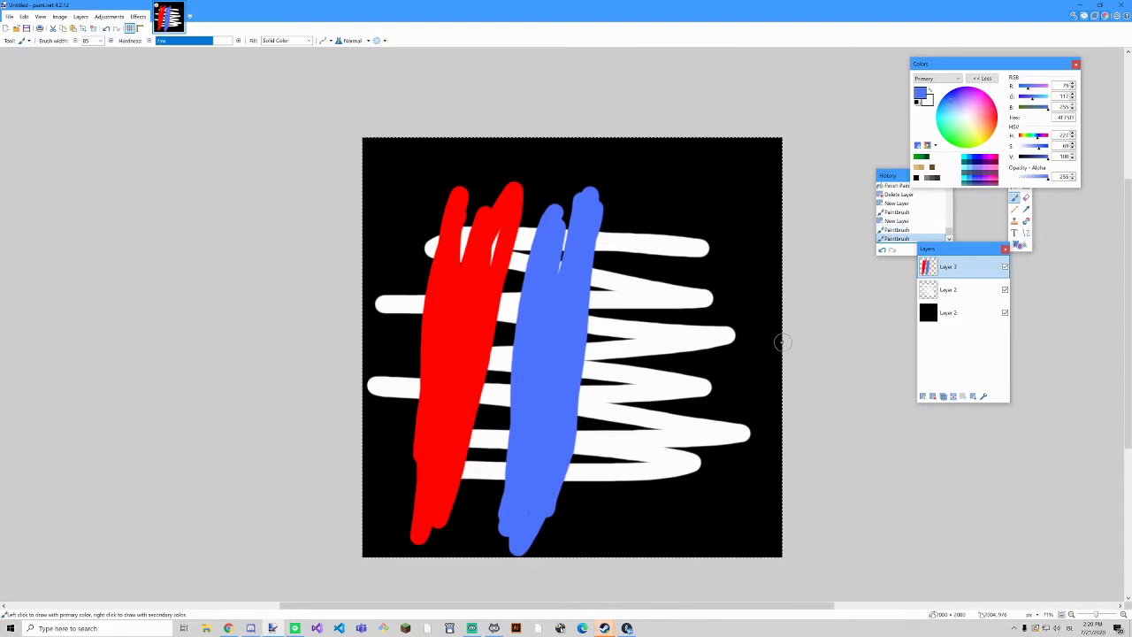
{"action": "left_click_drag", "start_coordinate": [959, 140], "coordinate": [949, 147]}
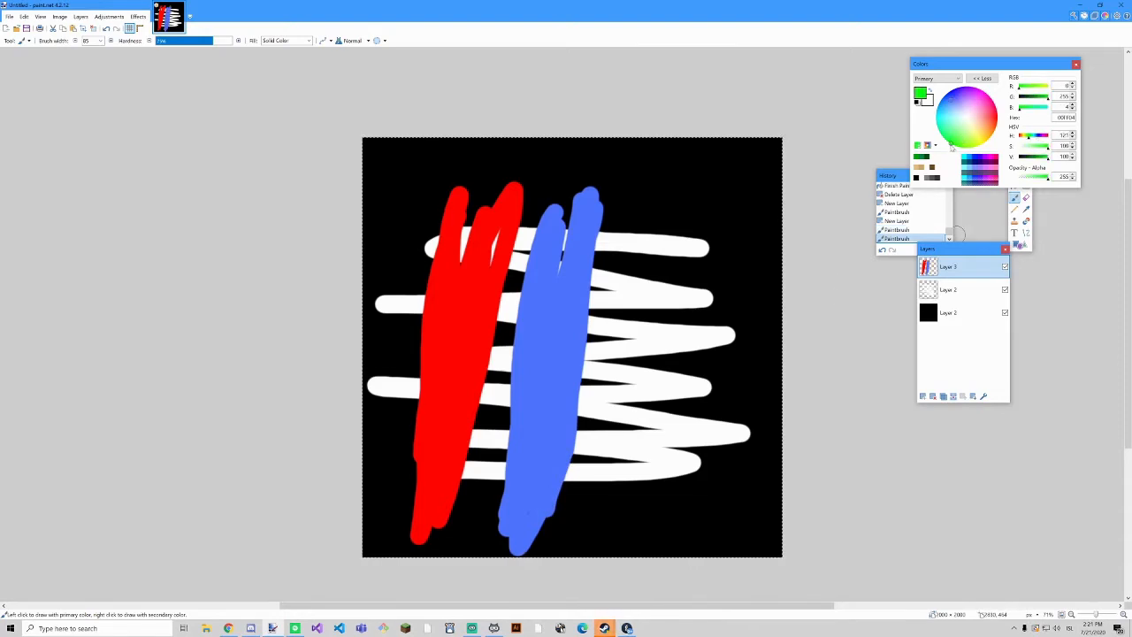
{"action": "mouse_move", "coordinate": [676, 221]}
{"action": "left_mouse_down"}
{"action": "mouse_move", "coordinate": [679, 257]}
{"action": "mouse_move", "coordinate": [650, 212]}
{"action": "mouse_move", "coordinate": [663, 265]}
{"action": "mouse_move", "coordinate": [646, 465]}
{"action": "mouse_move", "coordinate": [729, 201]}
{"action": "mouse_move", "coordinate": [634, 493]}
{"action": "left_mouse_up"}
{"action": "mouse_move", "coordinate": [682, 256]}
{"action": "left_mouse_down"}
{"action": "mouse_move", "coordinate": [709, 218]}
{"action": "mouse_move", "coordinate": [674, 352]}
{"action": "mouse_move", "coordinate": [681, 340]}
{"action": "left_mouse_up"}
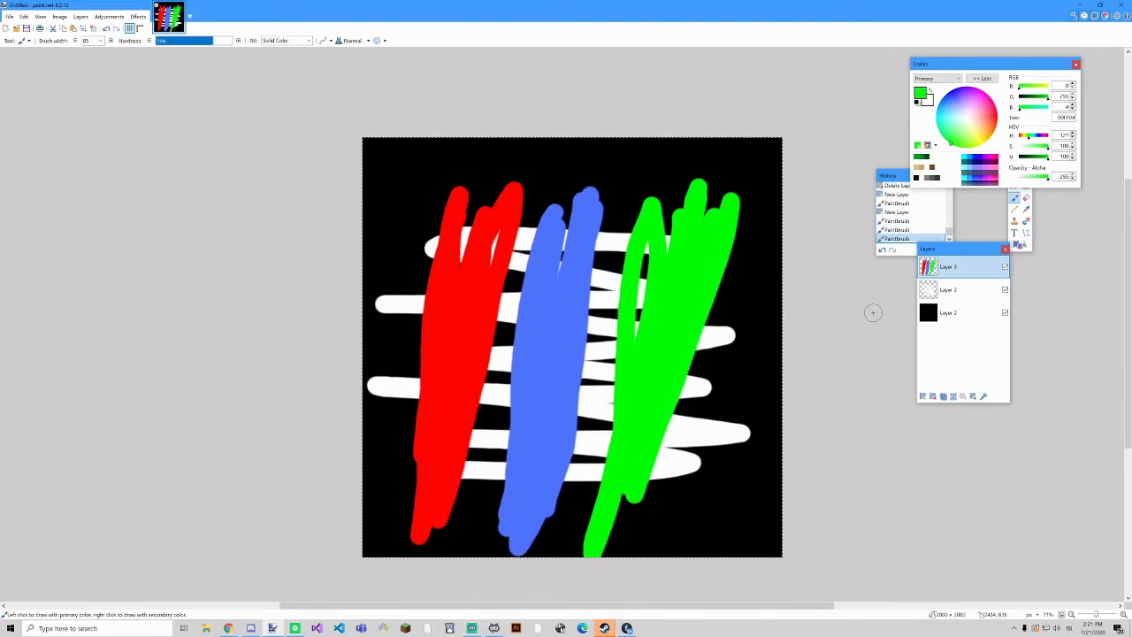
Open Layer 3's properties and toggle its visibility off and on, leaving the layer visible.
{"action": "double_click", "coordinate": [962, 267]}
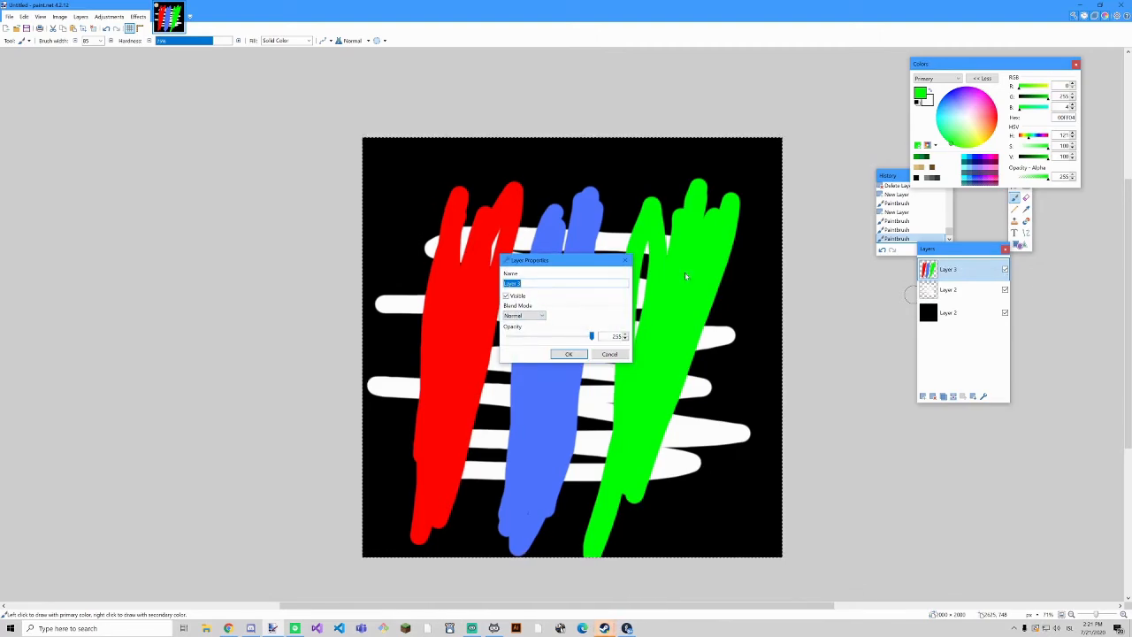
{"action": "left_click", "coordinate": [505, 297]}
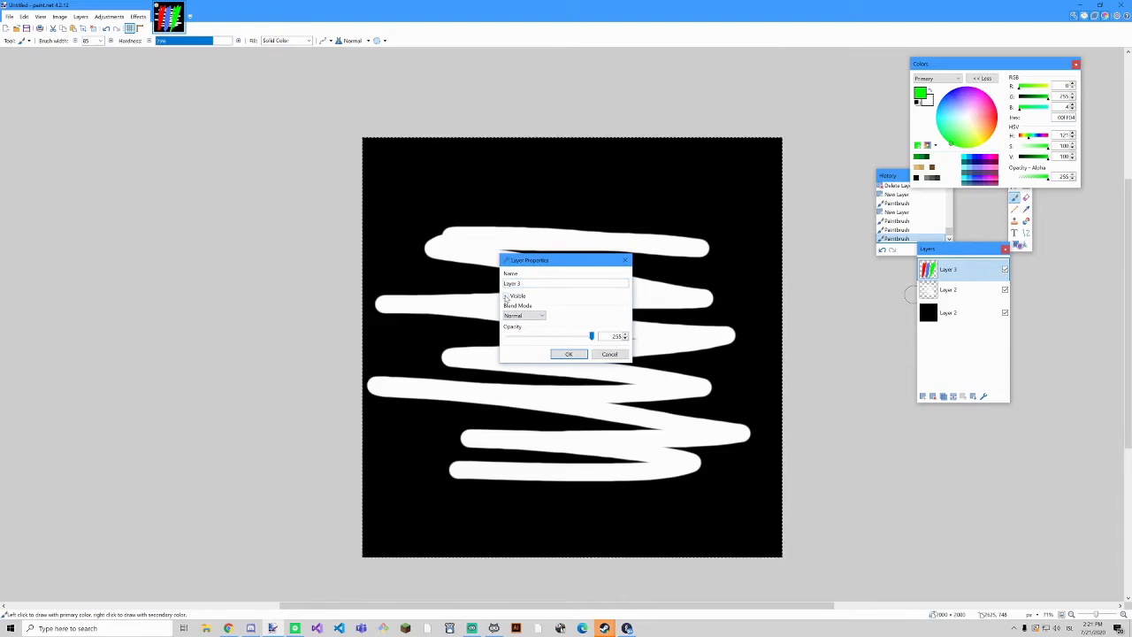
{"action": "left_click", "coordinate": [506, 298]}
{"action": "left_click", "coordinate": [506, 298]}
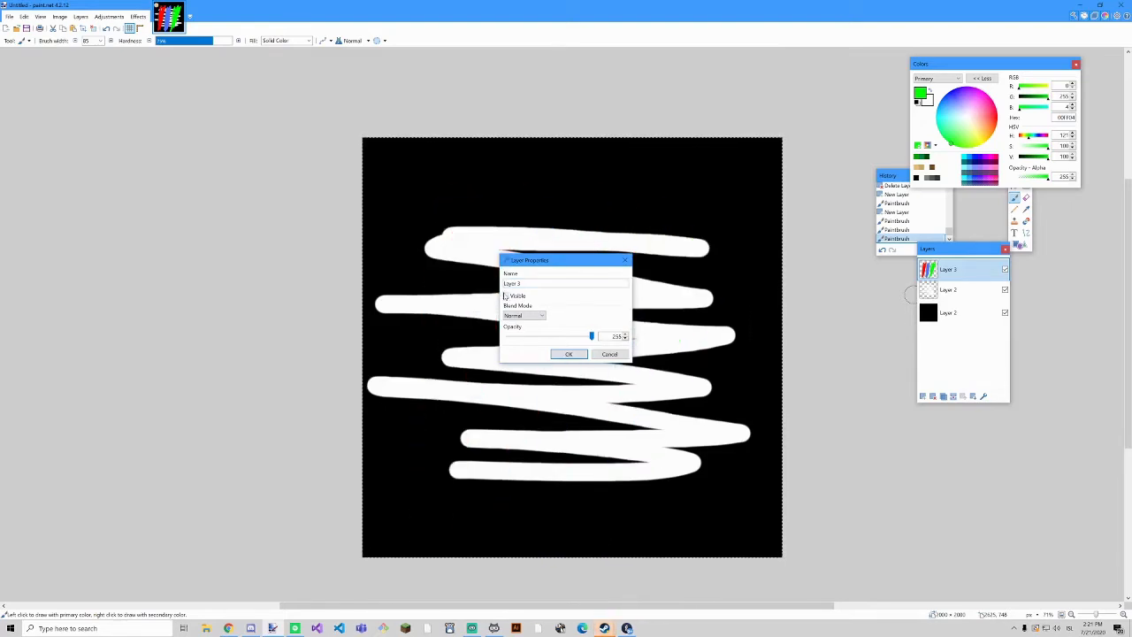
{"action": "left_click", "coordinate": [506, 296]}
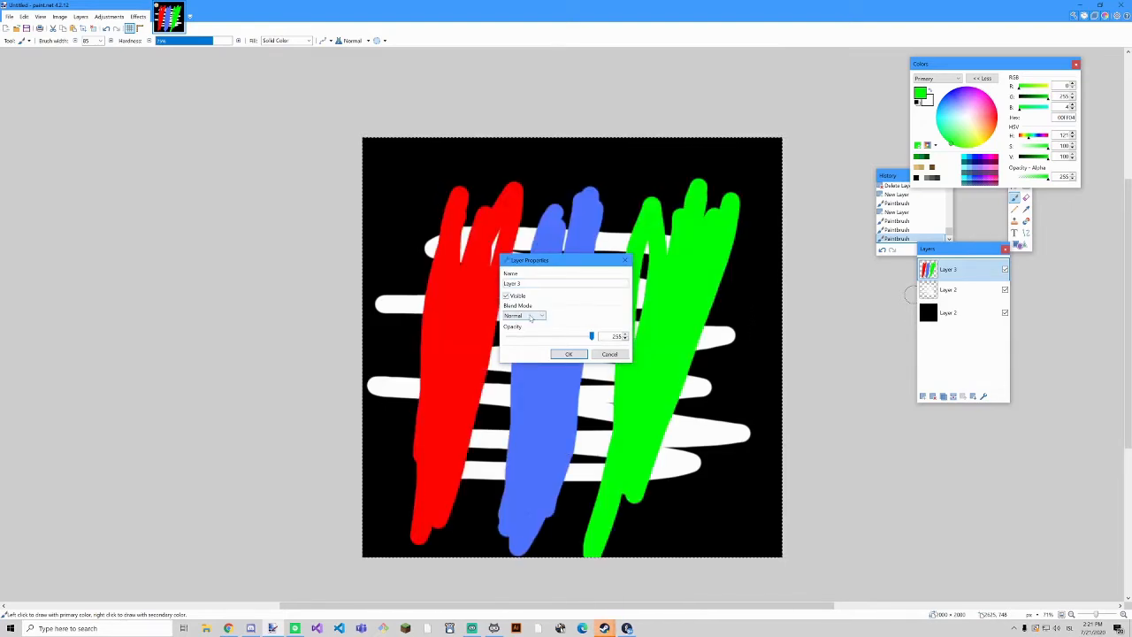
Preview the Multiply and Additive blend modes on Layer 3, switching between them to compare.
{"action": "left_click", "coordinate": [530, 317]}
{"action": "key", "text": "Down"}
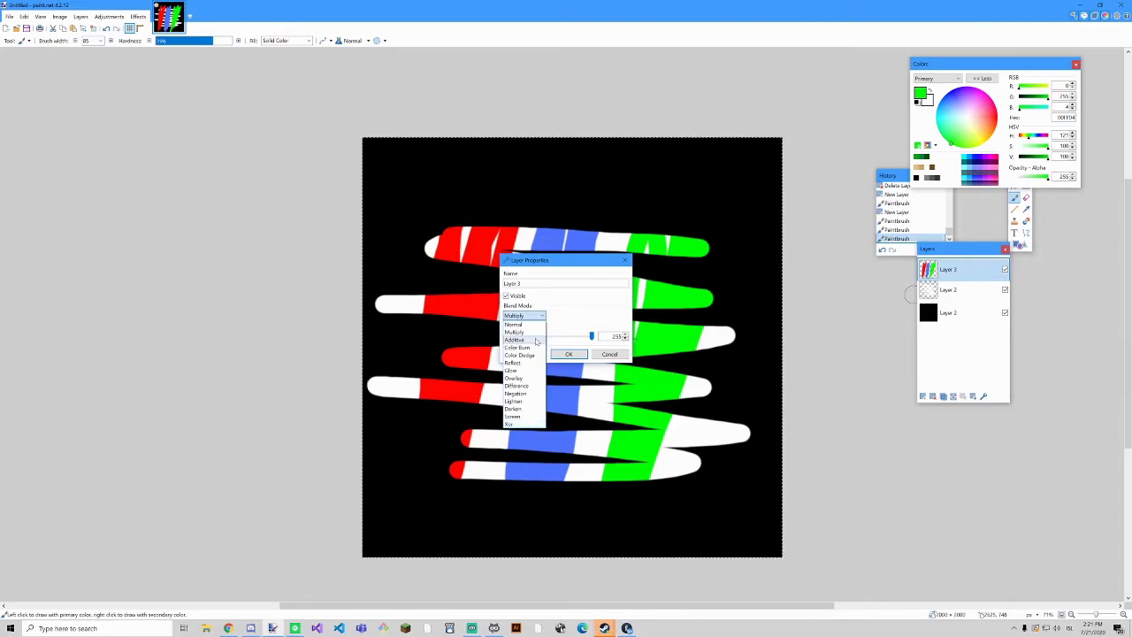
{"action": "key", "text": "Down"}
{"action": "key", "text": "Up"}
{"action": "key", "text": "Down"}
{"action": "key", "text": "Up"}
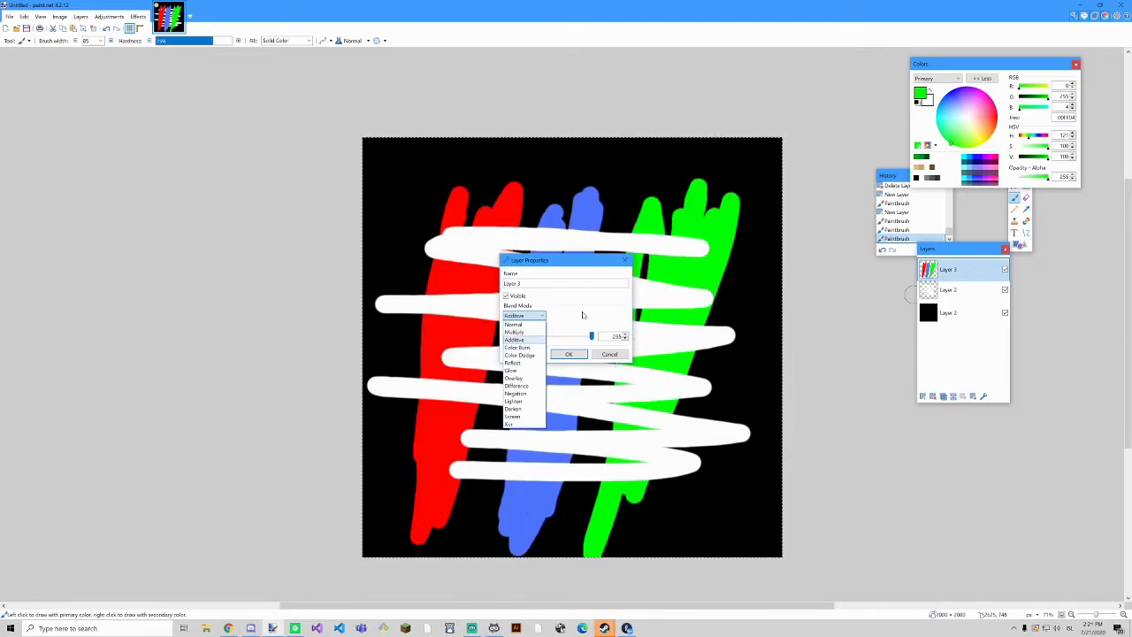
Preview the remaining blend modes on Layer 3 one by one, from Color Burn through Difference to Xor.
{"action": "key", "text": "Down"}
{"action": "key", "text": "Down"}
{"action": "key", "text": "Down"}
{"action": "key", "text": "Down"}
{"action": "key", "text": "Down"}
{"action": "key", "text": "Down"}
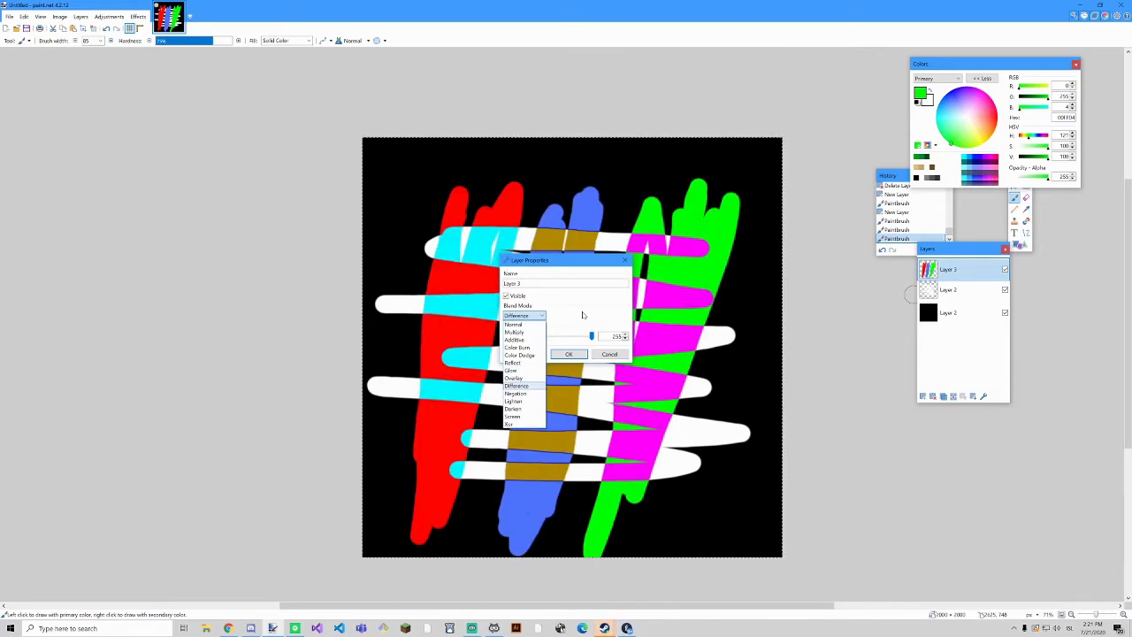
{"action": "key", "text": "Down"}
{"action": "key", "text": "Down"}
{"action": "key", "text": "Down"}
{"action": "key", "text": "Down"}
{"action": "key", "text": "Down"}
Go back up through the blend modes to Multiply, restore Layer 3 to Normal and accept the layer properties.
{"action": "key", "text": "Up"}
{"action": "key", "text": "Up"}
{"action": "key", "text": "Up"}
{"action": "key", "text": "Up"}
{"action": "key", "text": "Up"}
{"action": "key", "text": "Up"}
{"action": "key", "text": "Up"}
{"action": "key", "text": "Up"}
{"action": "key", "text": "Up"}
{"action": "key", "text": "Up"}
{"action": "key", "text": "Up"}
{"action": "key", "text": "Up"}
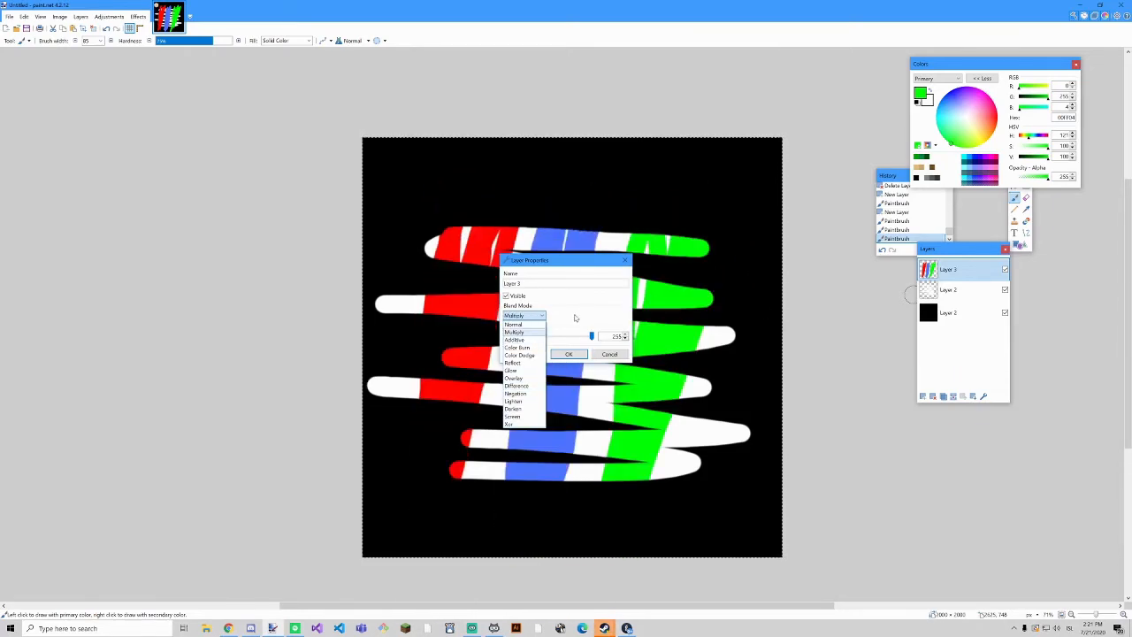
{"action": "key", "text": "Return"}
{"action": "key", "text": "alt+Down"}
{"action": "key", "text": "Up"}
{"action": "key", "text": "Return"}
{"action": "left_click", "coordinate": [569, 355]}
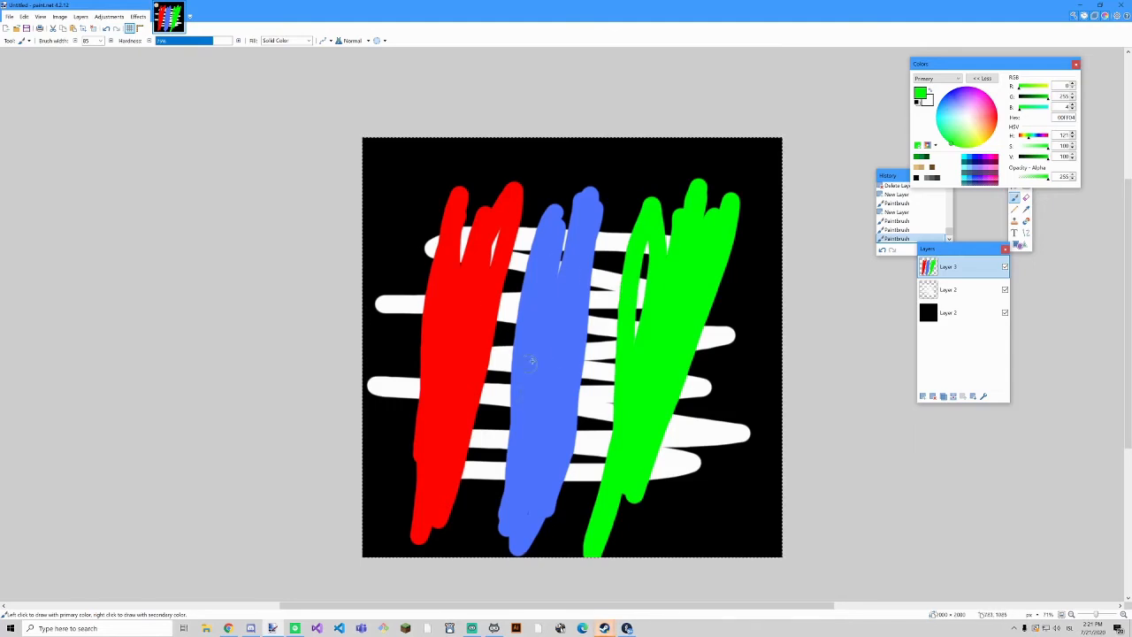
Lower Layer 3's opacity to about a quarter of its full value in the layer properties.
{"action": "double_click", "coordinate": [946, 268]}
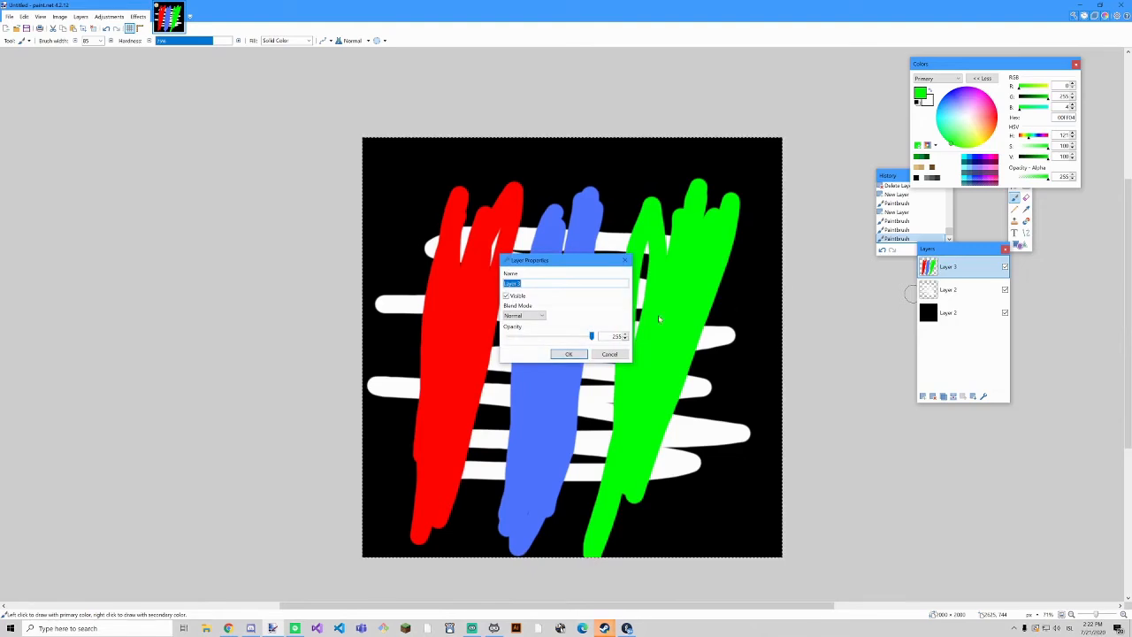
{"action": "mouse_move", "coordinate": [591, 337]}
{"action": "left_mouse_down"}
{"action": "mouse_move", "coordinate": [515, 340]}
{"action": "mouse_move", "coordinate": [578, 332]}
{"action": "mouse_move", "coordinate": [529, 336]}
{"action": "left_mouse_up"}
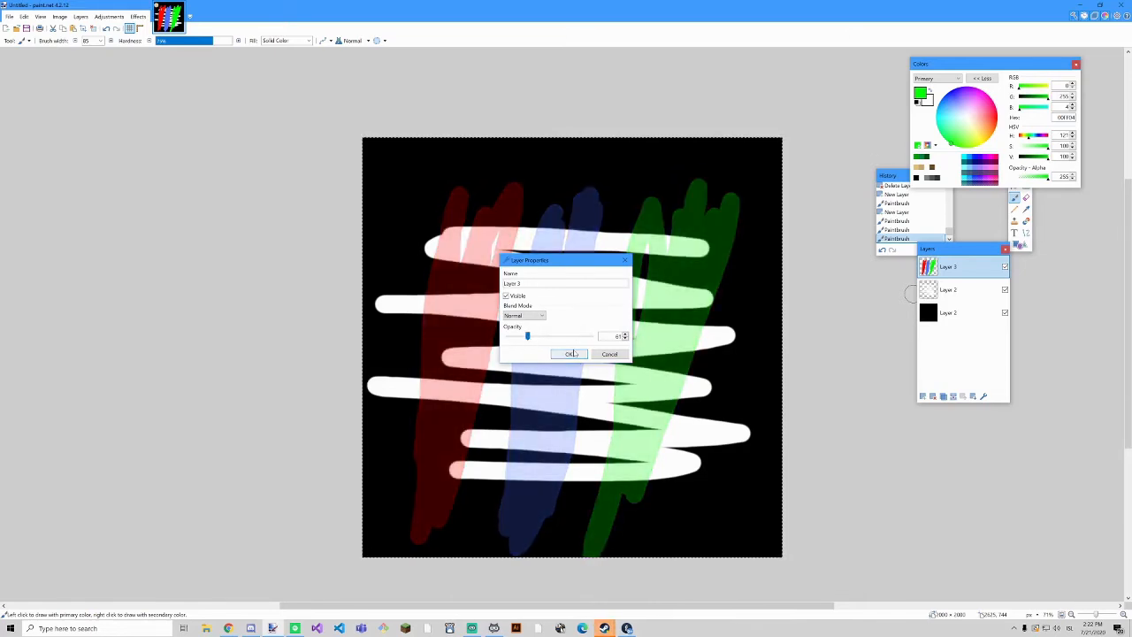
{"action": "left_click", "coordinate": [568, 353]}
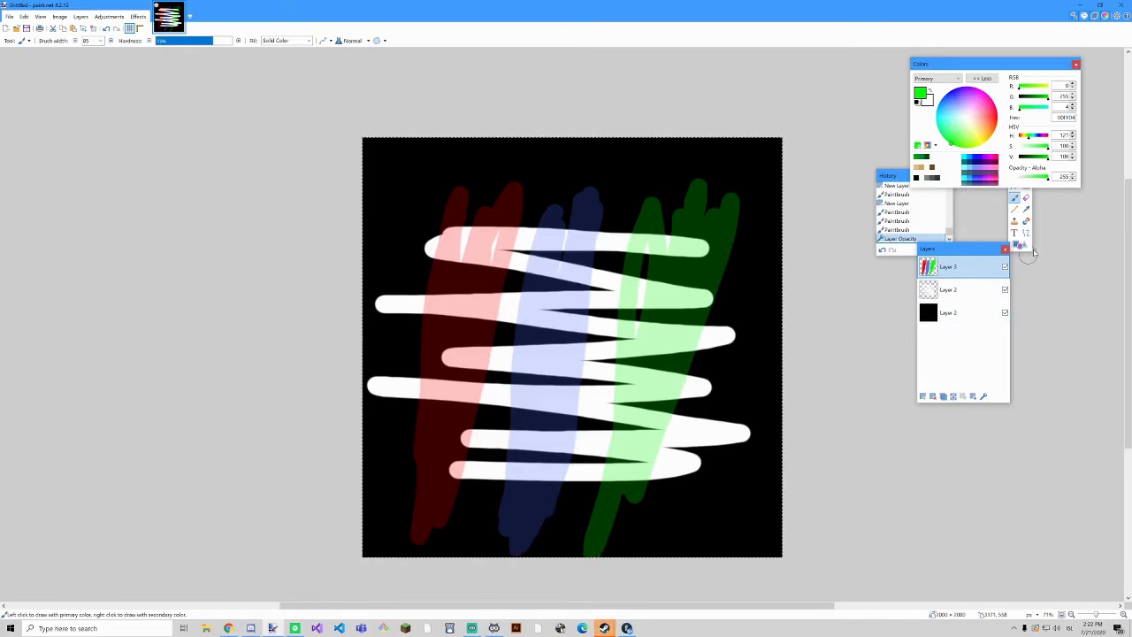
Move the Colors and Tools windows so that they no longer cover the History window.
{"action": "left_click_drag", "start_coordinate": [1022, 66], "coordinate": [903, 47]}
{"action": "left_click_drag", "start_coordinate": [1015, 129], "coordinate": [832, 235]}
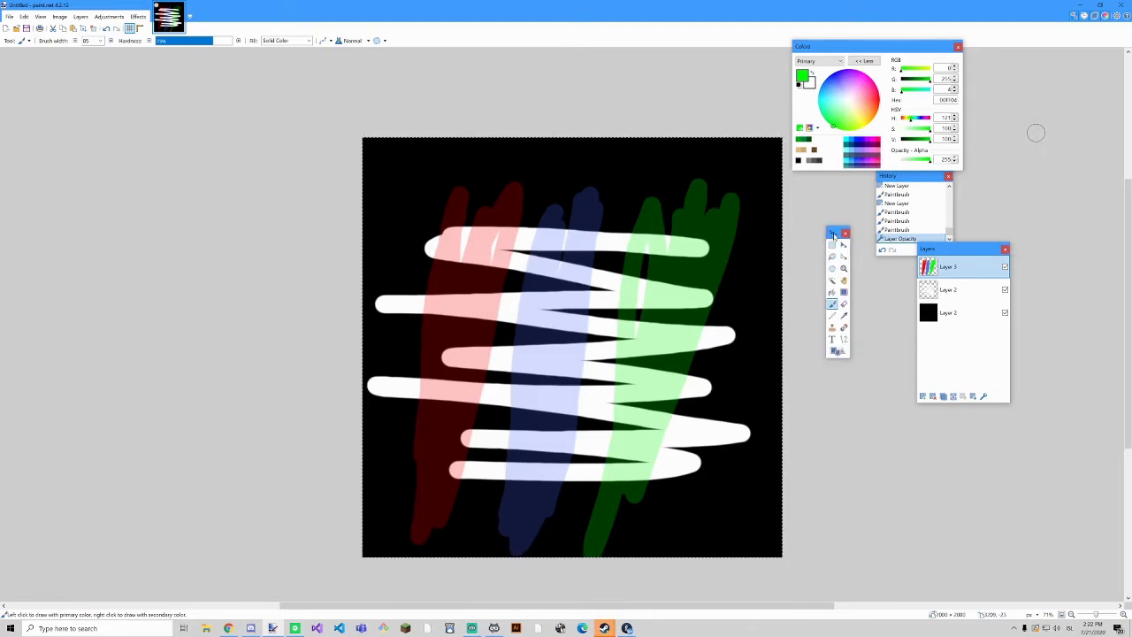
Demonstrate undo and redo on the Layer 3 opacity change from the History window.
{"action": "left_click", "coordinate": [882, 251]}
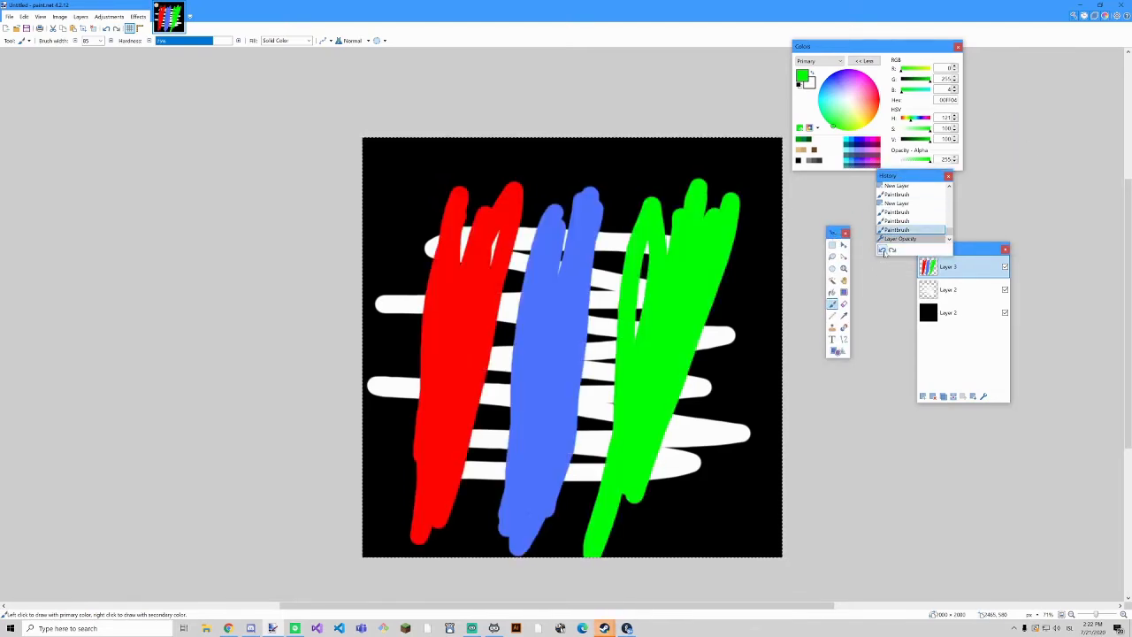
{"action": "left_click", "coordinate": [891, 250]}
{"action": "left_click", "coordinate": [883, 250]}
{"action": "left_click", "coordinate": [883, 251]}
Return the image to the earlier Finish Selection state in the history, and restore it to the latest Layer Opacity state.
{"action": "scroll", "coordinate": [898, 240], "scroll_direction": "up", "scroll_amount": 3}
{"action": "left_click", "coordinate": [904, 223]}
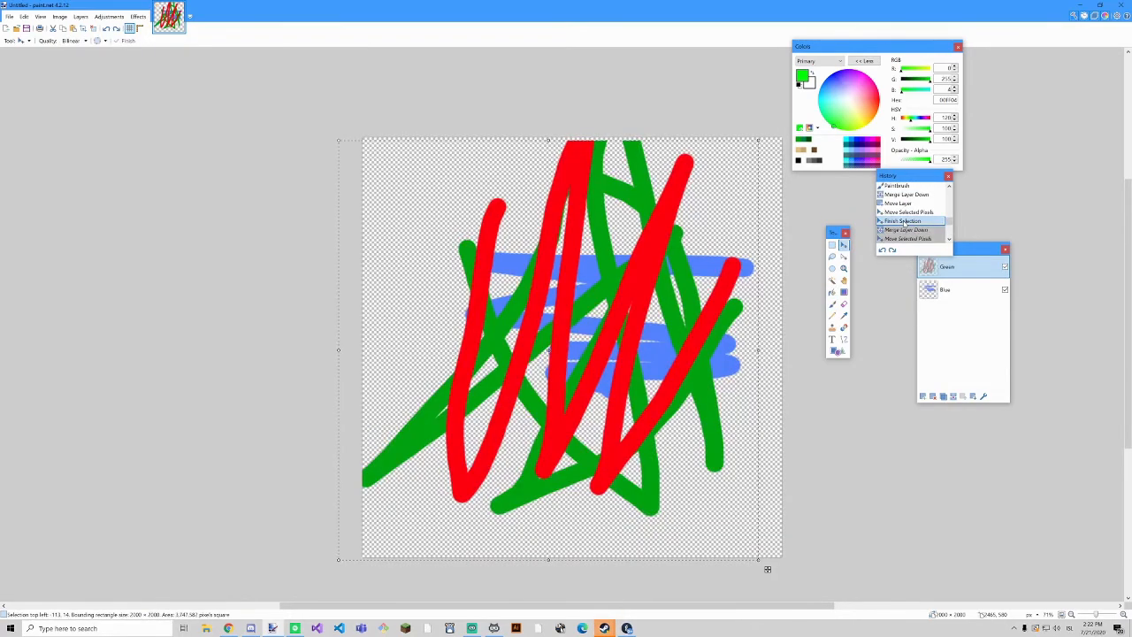
{"action": "scroll", "coordinate": [929, 236], "scroll_direction": "up", "scroll_amount": 3}
{"action": "scroll", "coordinate": [929, 236], "scroll_direction": "down", "scroll_amount": 5}
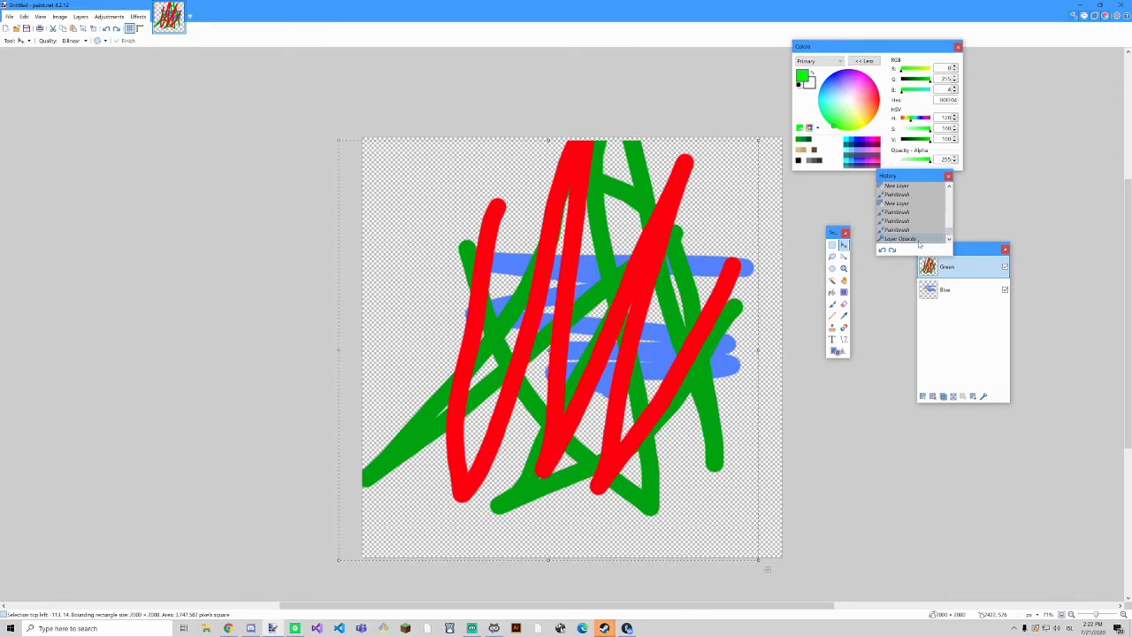
{"action": "left_click", "coordinate": [923, 239]}
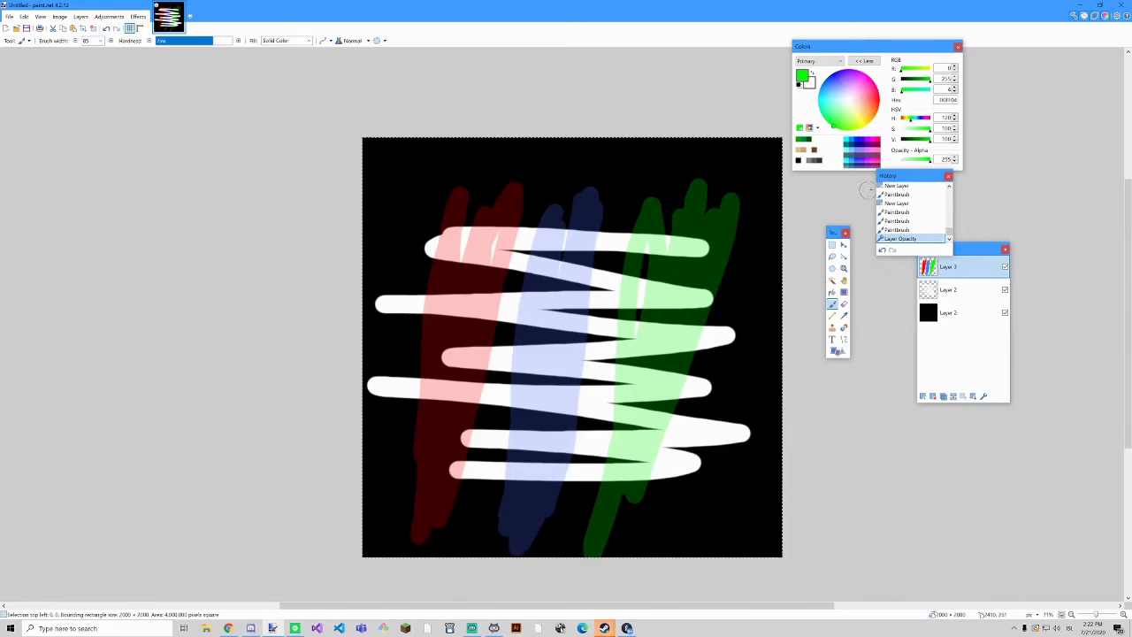
Arrange the Tools and History windows on either side of the Layers window, with the Colors window above them.
{"action": "left_click_drag", "start_coordinate": [905, 181], "coordinate": [1042, 264]}
{"action": "left_click_drag", "start_coordinate": [836, 231], "coordinate": [896, 249]}
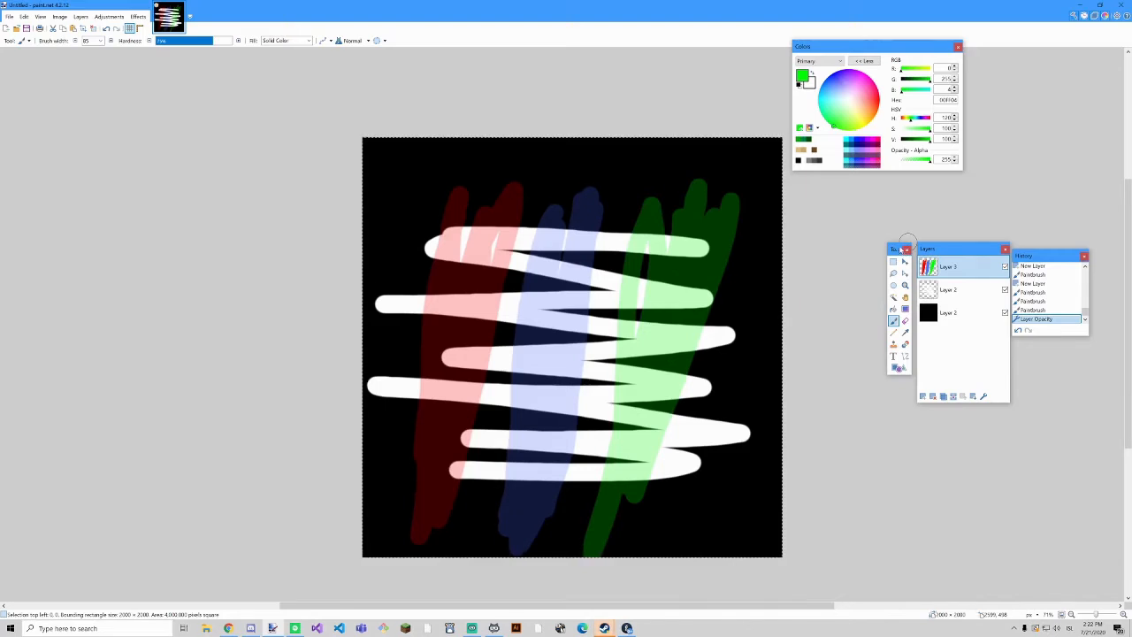
{"action": "left_click_drag", "start_coordinate": [849, 48], "coordinate": [864, 85]}
Keep Primary as the active color choice, collapse the Colors window to its compact view and place it near the canvas.
{"action": "left_click", "coordinate": [839, 99]}
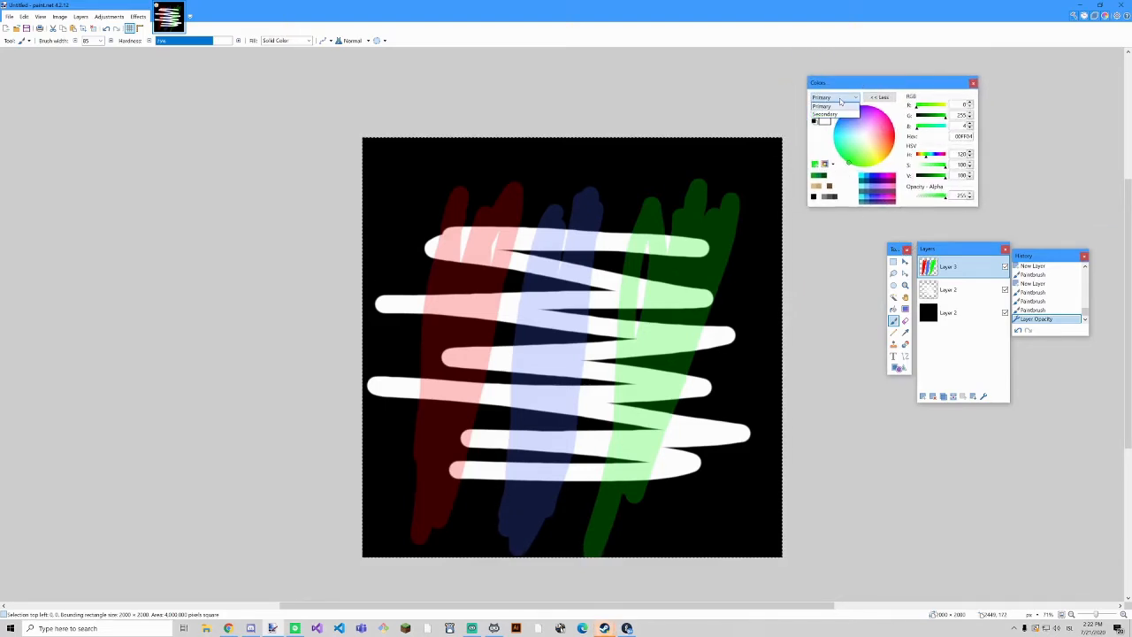
{"action": "left_click", "coordinate": [840, 105]}
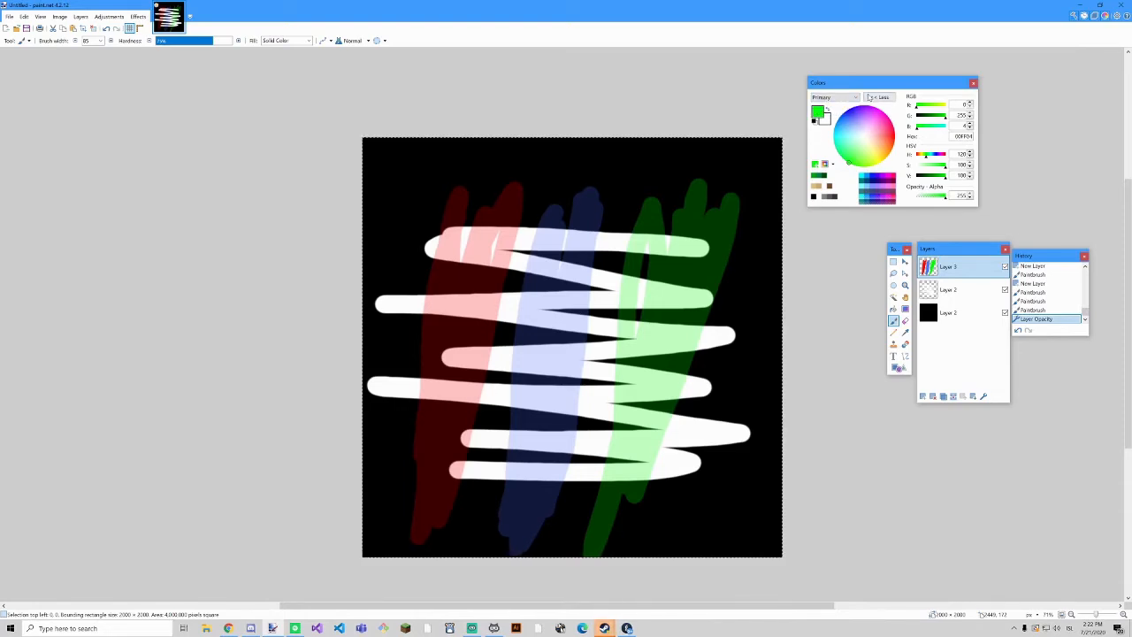
{"action": "left_click", "coordinate": [871, 98]}
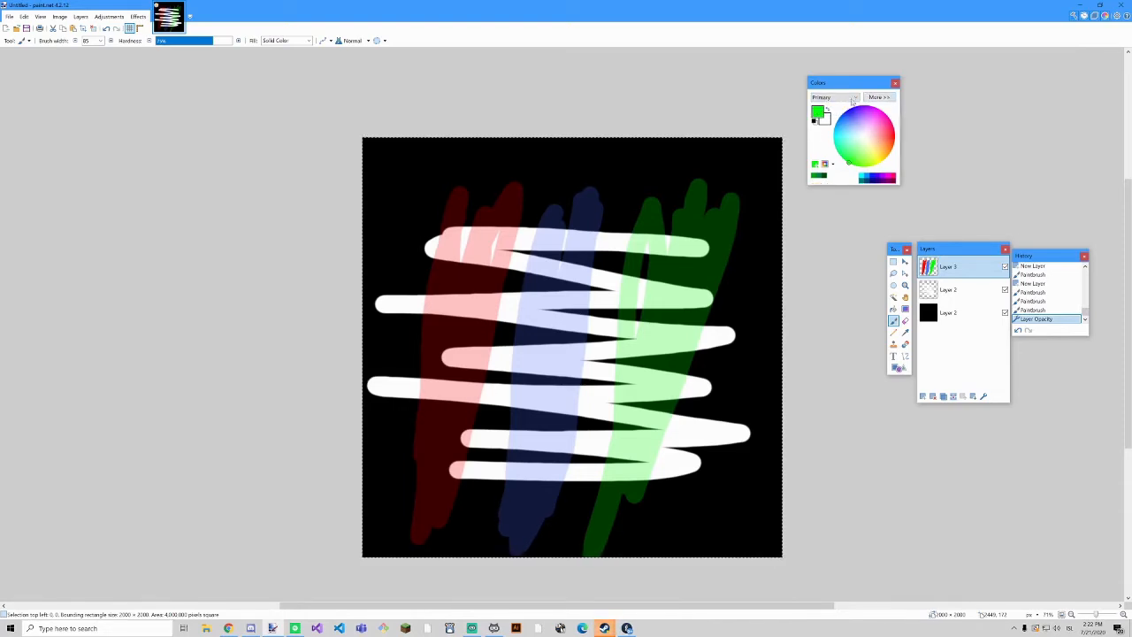
{"action": "left_click_drag", "start_coordinate": [842, 86], "coordinate": [865, 105]}
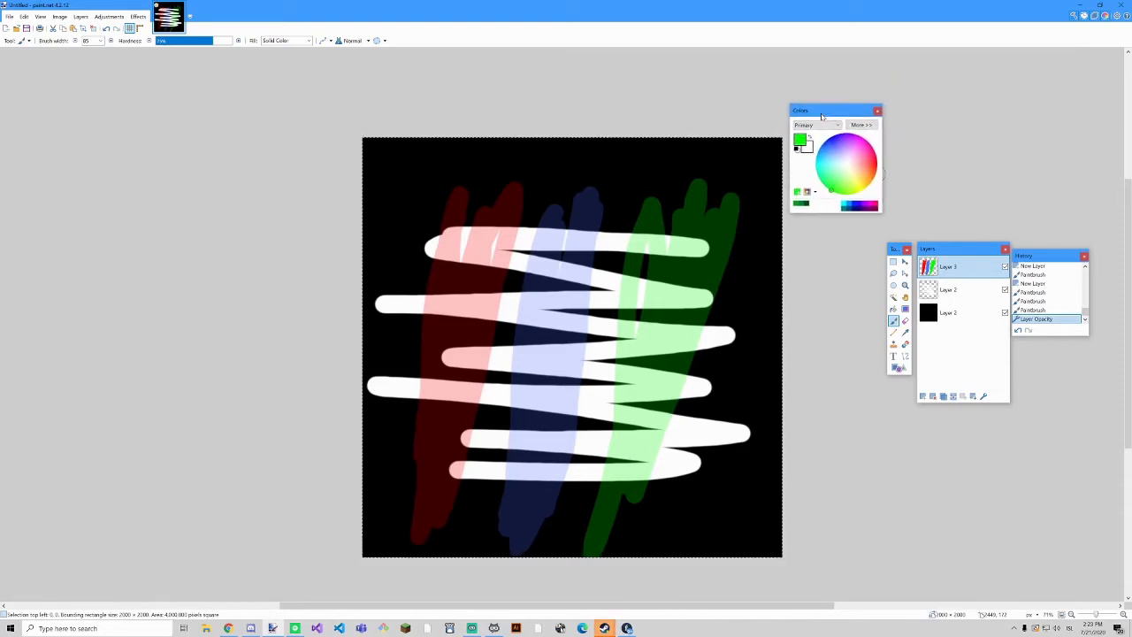
Replace the current swatches in the Colors window with the full-spectrum color palette.
{"action": "left_click", "coordinate": [816, 192]}
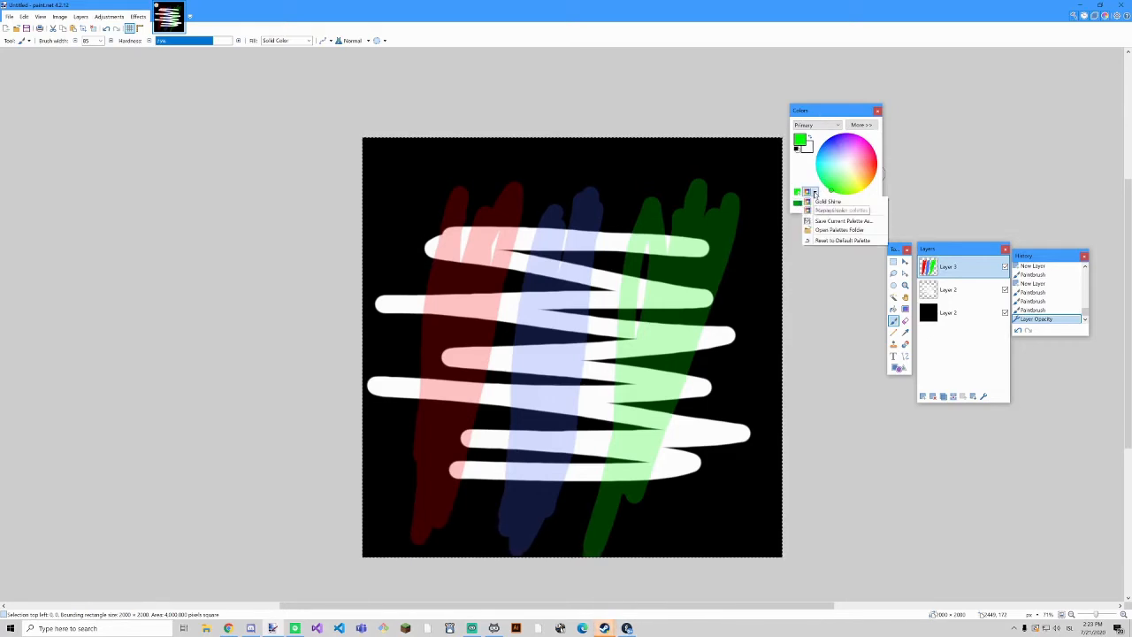
{"action": "left_click", "coordinate": [836, 211]}
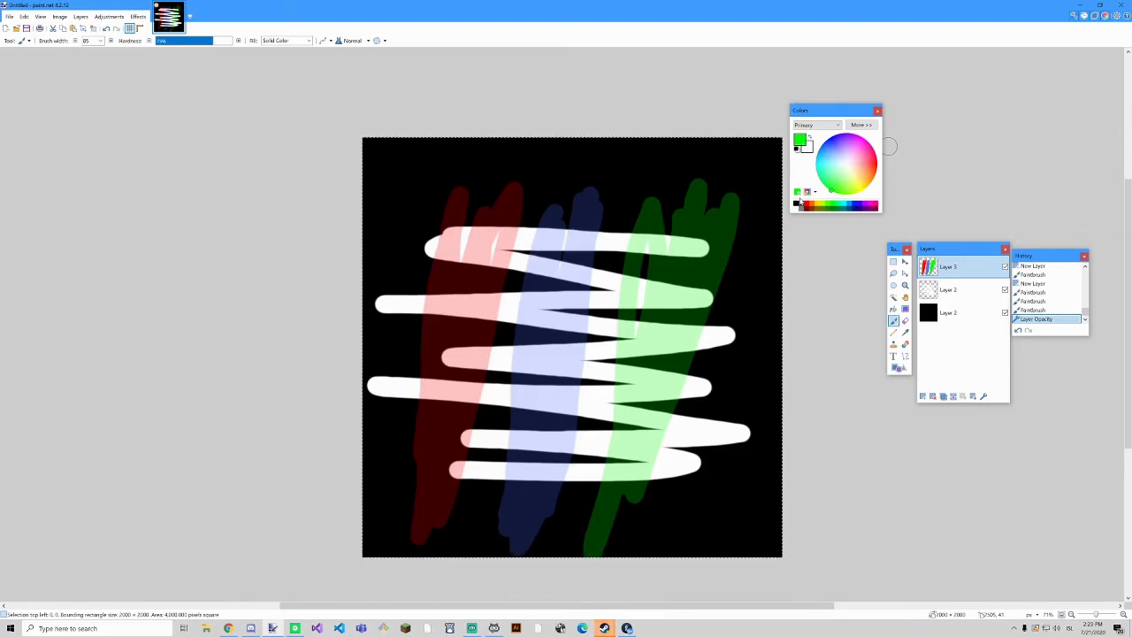
Set the primary color to yellow and the secondary color to cyan using the palette swatches.
{"action": "left_click", "coordinate": [796, 204]}
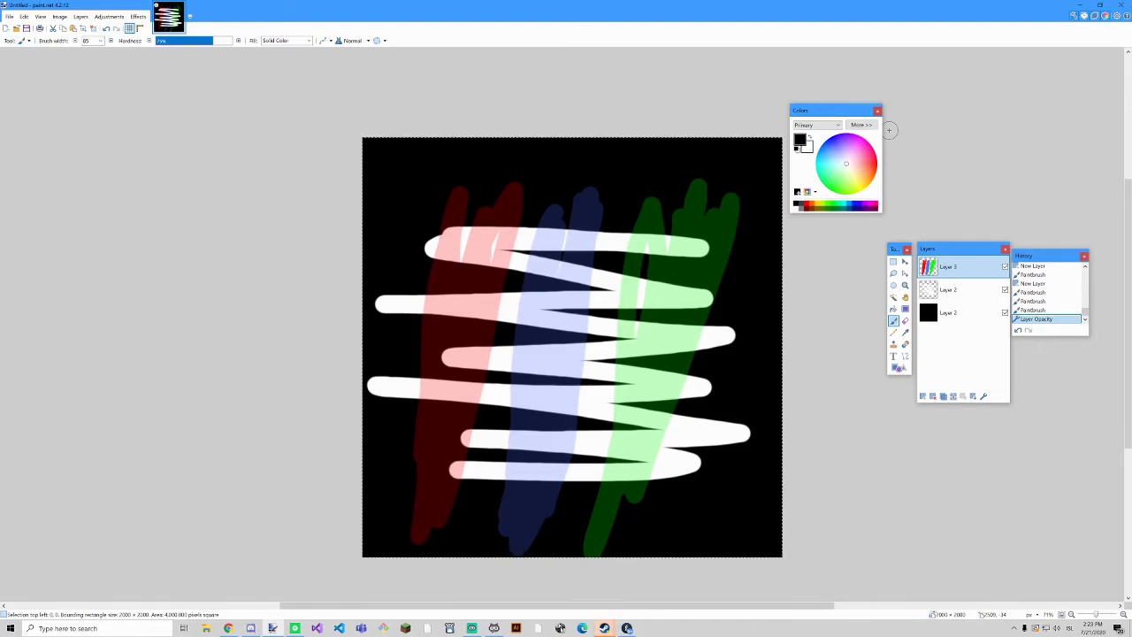
{"action": "left_click", "coordinate": [806, 148]}
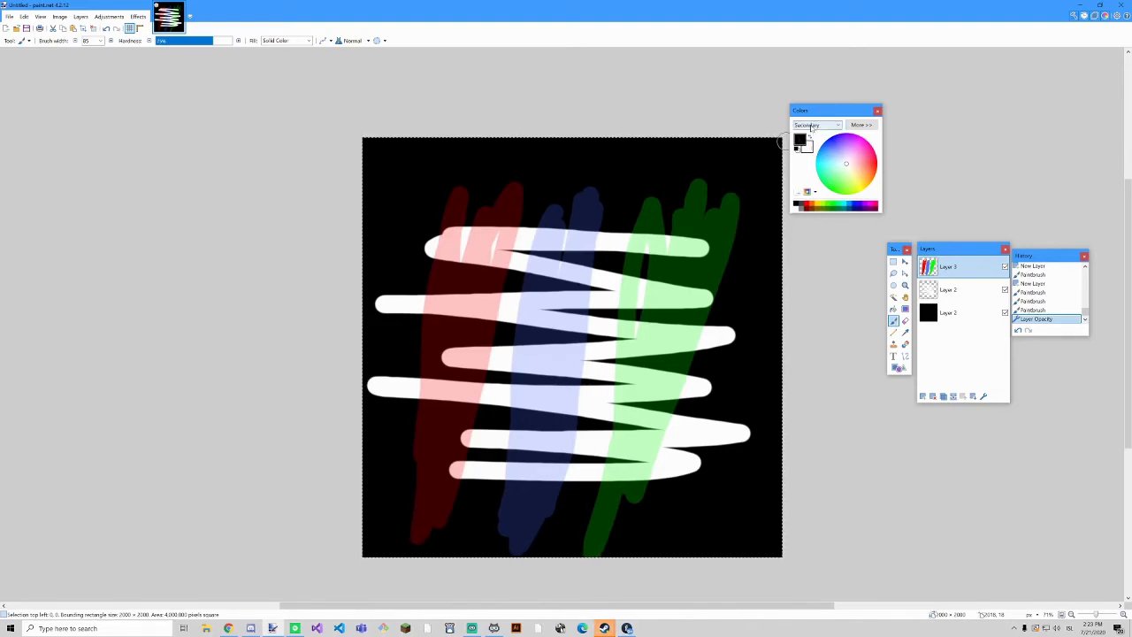
{"action": "left_click", "coordinate": [801, 140]}
{"action": "left_click", "coordinate": [818, 206]}
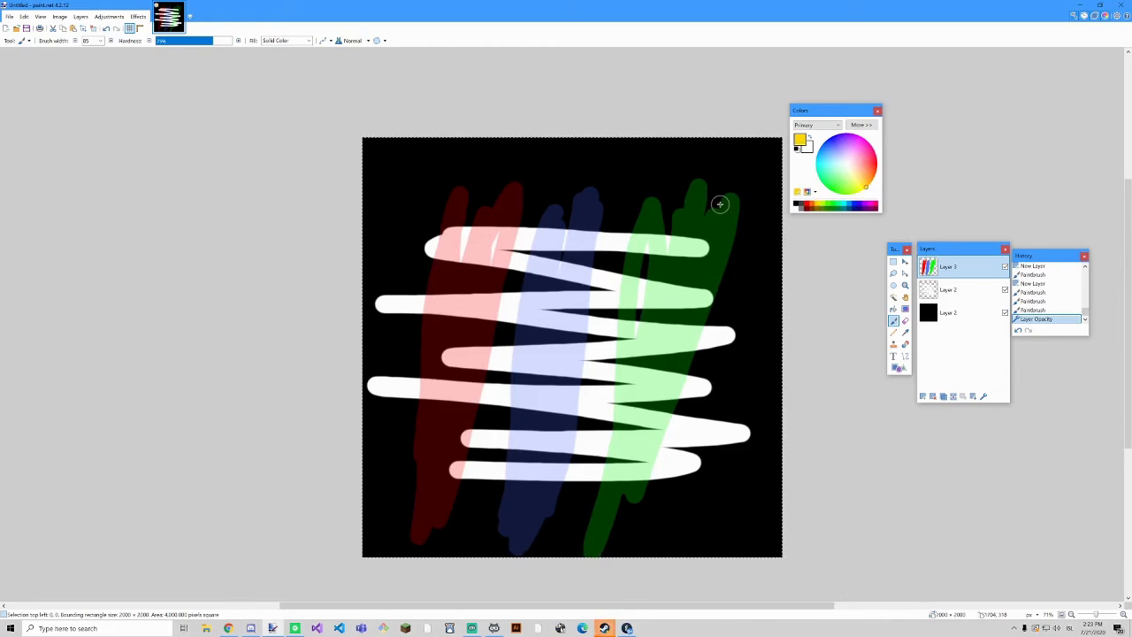
{"action": "left_click", "coordinate": [808, 152]}
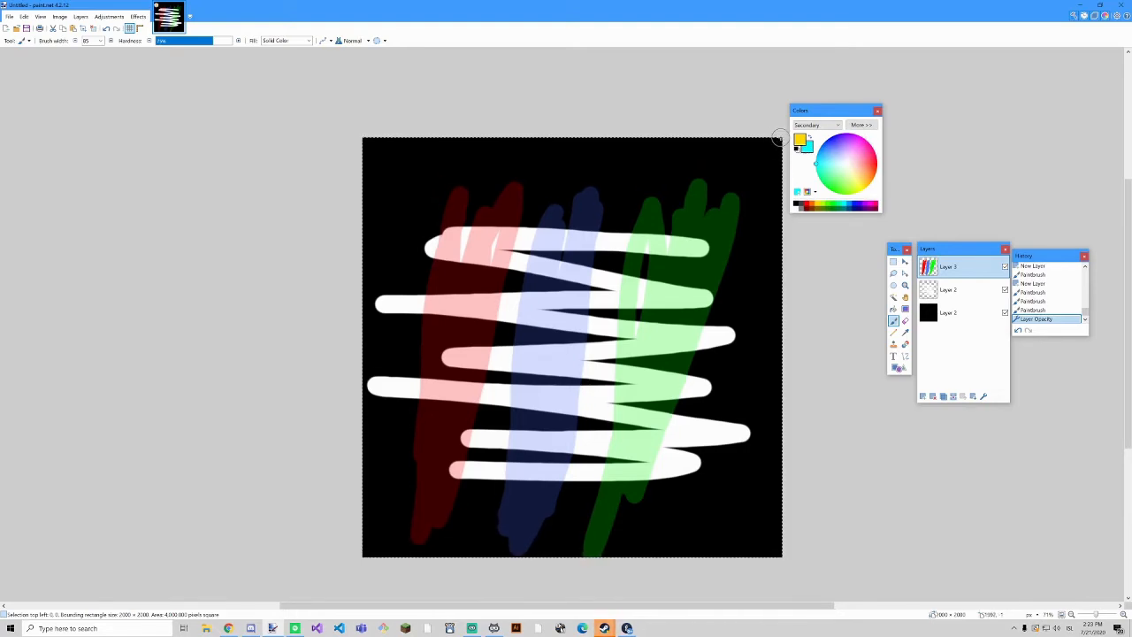
Add a new layer with a linear yellow-to-cyan gradient whose end point lies just past the canvas's right edge.
{"action": "left_click", "coordinate": [922, 395]}
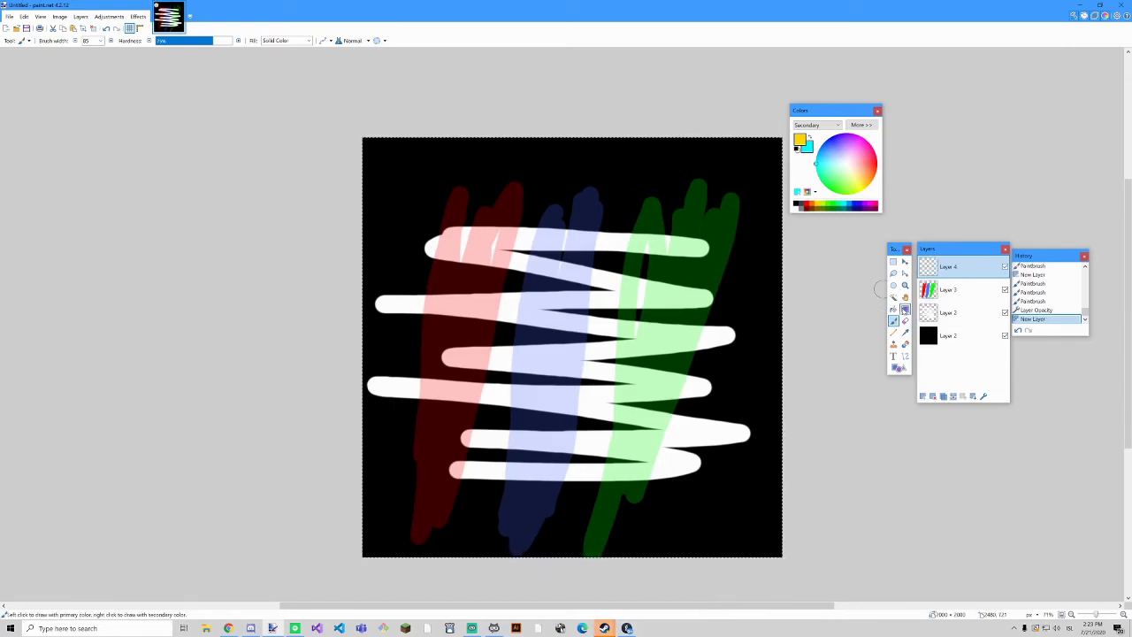
{"action": "left_click", "coordinate": [904, 309]}
{"action": "left_click_drag", "start_coordinate": [423, 256], "coordinate": [795, 531]}
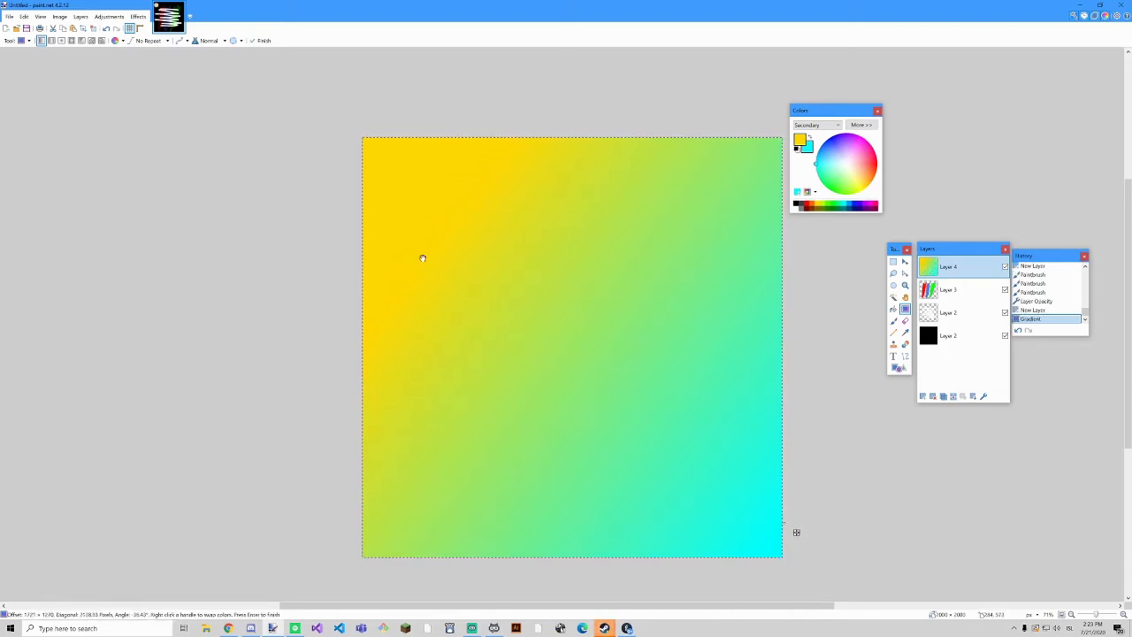
{"action": "key", "text": "ctrl+z"}
{"action": "left_click", "coordinate": [445, 245]}
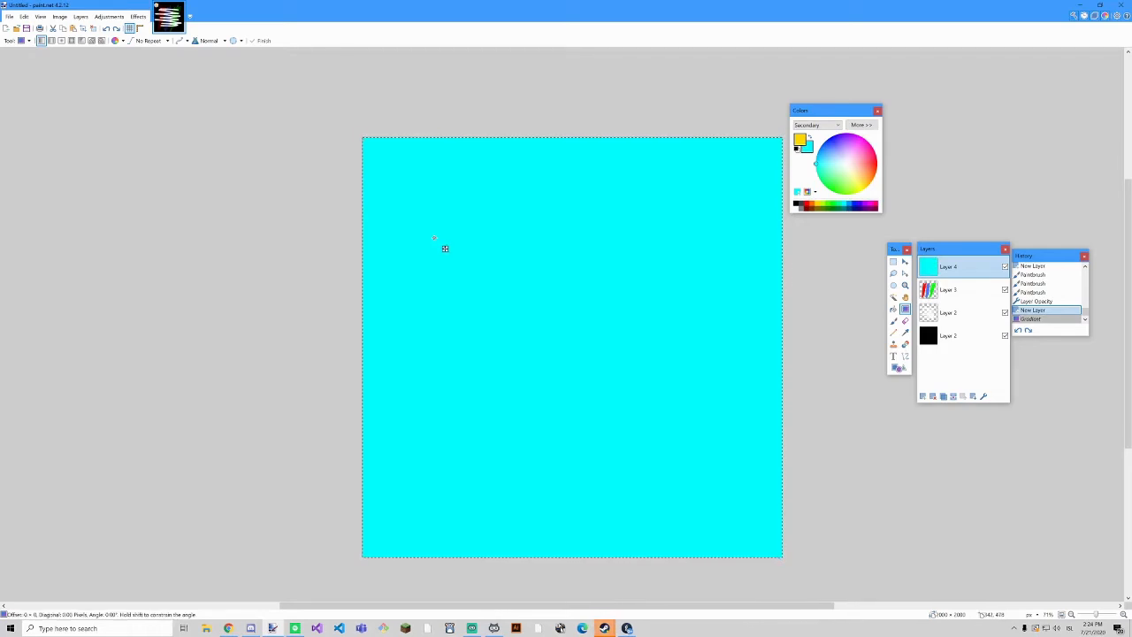
{"action": "left_click_drag", "start_coordinate": [445, 245], "coordinate": [728, 561]}
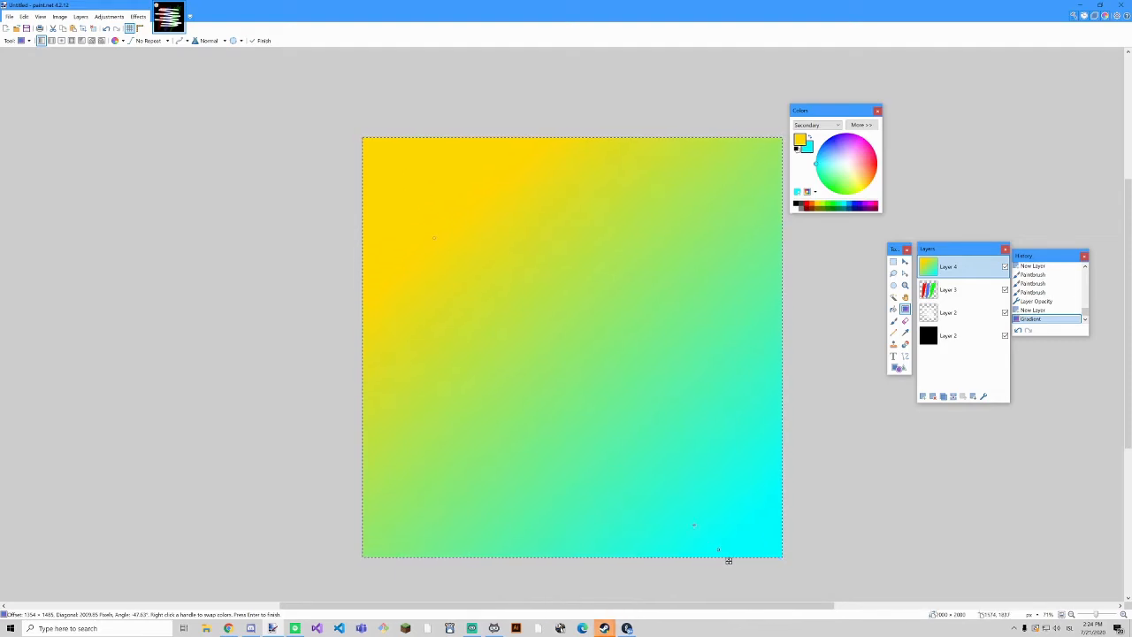
{"action": "left_click_drag", "start_coordinate": [719, 549], "coordinate": [793, 353]}
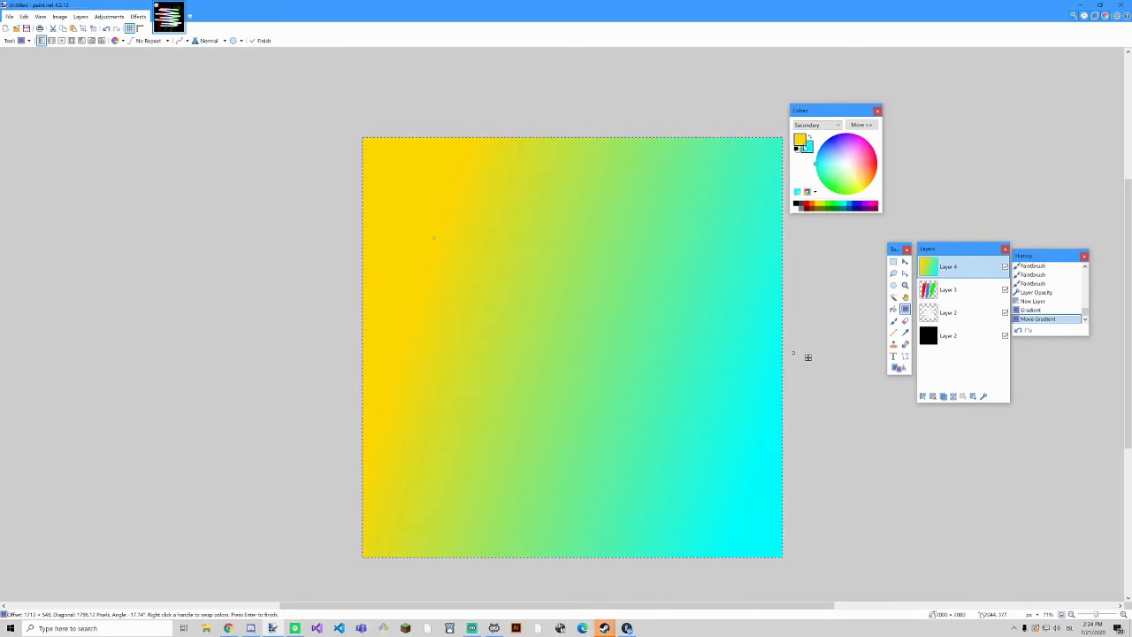
Recolor the gradient to run from blue to coral red and move its end point below the canvas's bottom edge.
{"action": "left_click", "coordinate": [800, 140]}
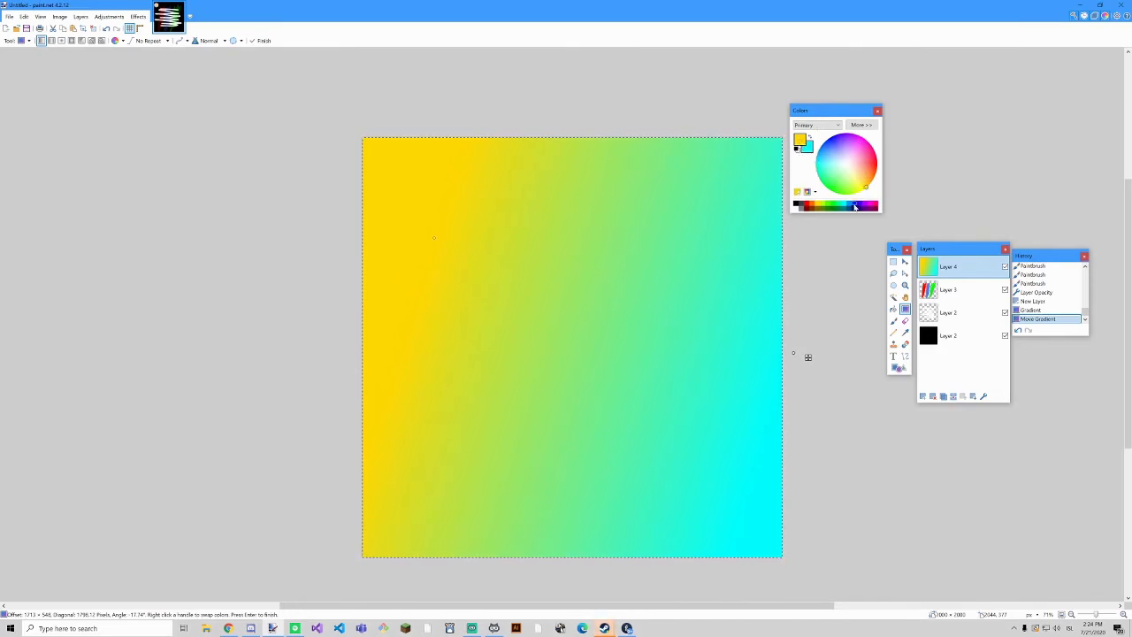
{"action": "left_click", "coordinate": [854, 206]}
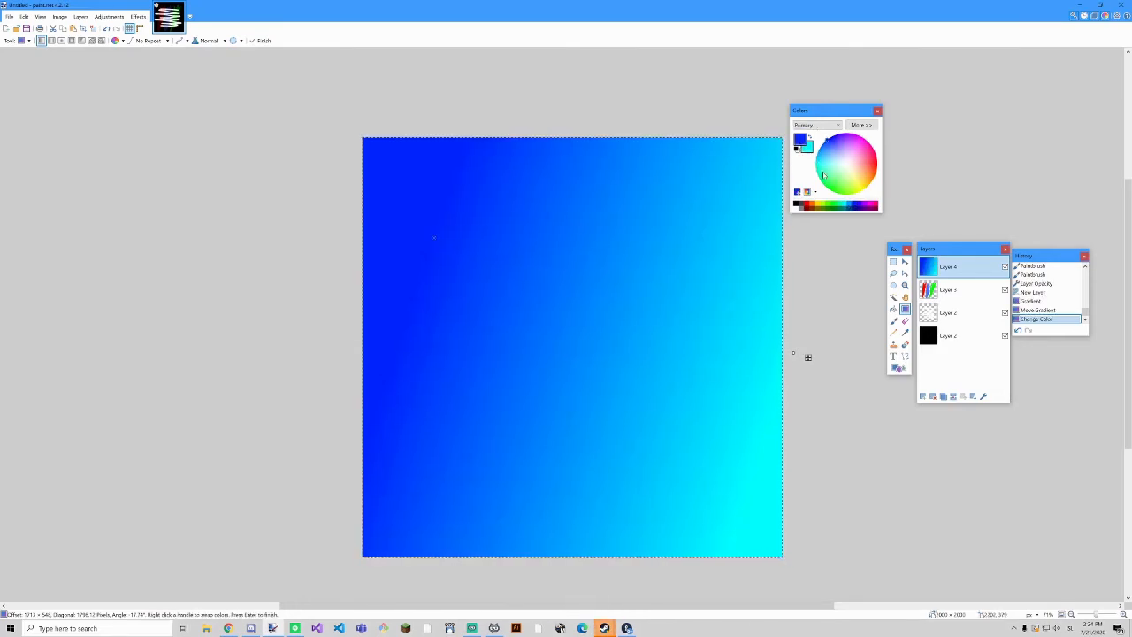
{"action": "left_click", "coordinate": [808, 148]}
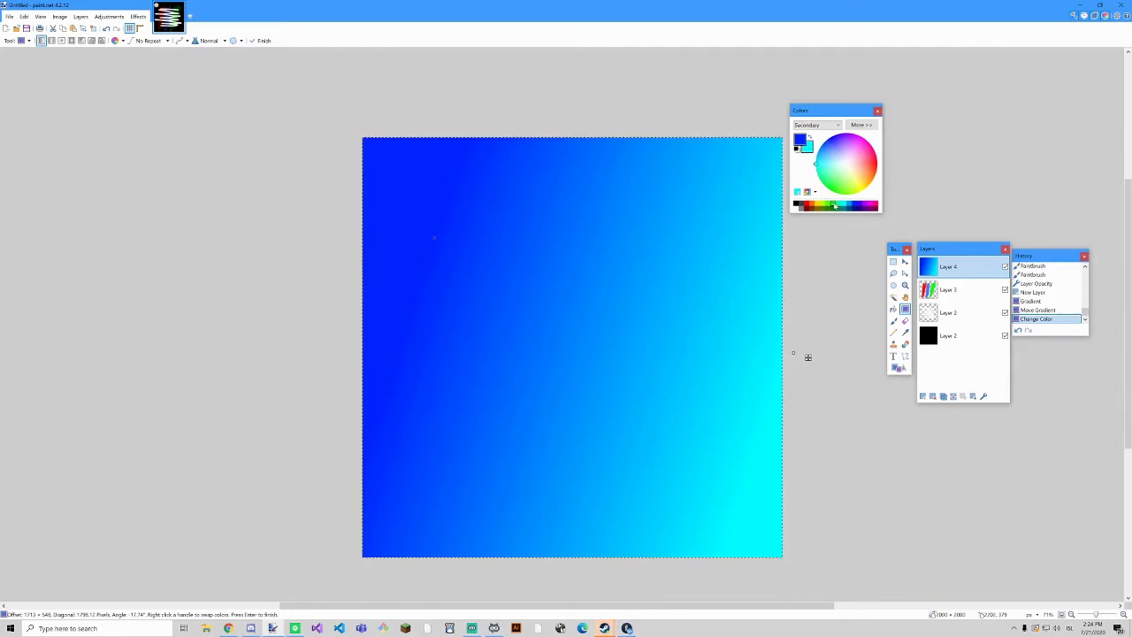
{"action": "left_click", "coordinate": [829, 206]}
{"action": "left_click_drag", "start_coordinate": [793, 351], "coordinate": [649, 631]}
{"action": "left_click_drag", "start_coordinate": [872, 184], "coordinate": [879, 160]}
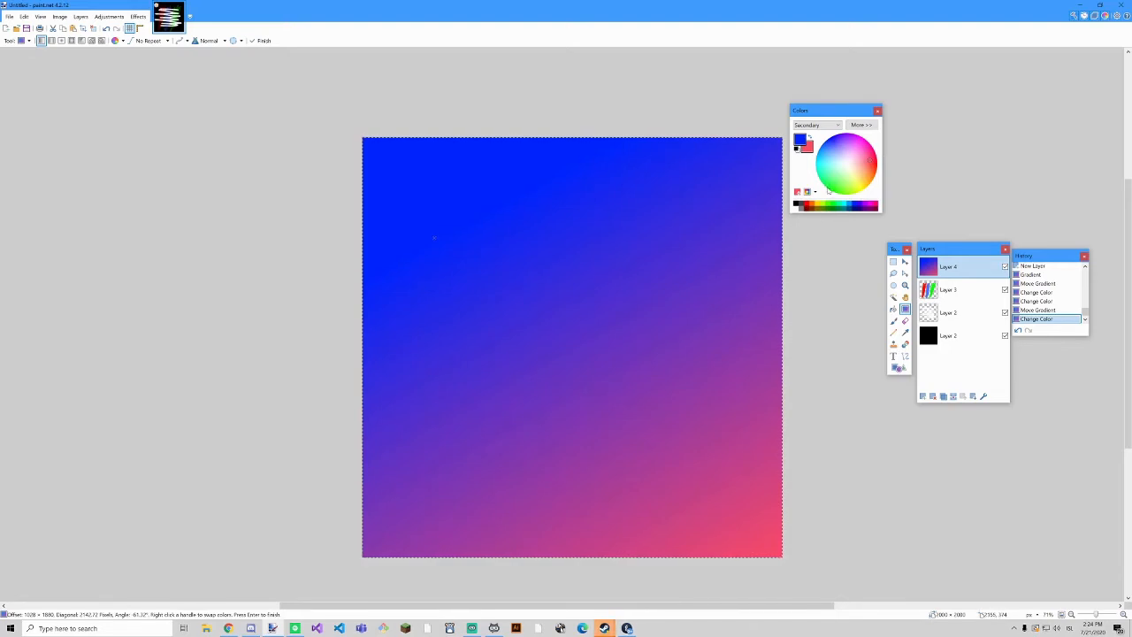
Delete the top three layers and add a new empty layer above the black background.
{"action": "left_click", "coordinate": [933, 397]}
{"action": "left_click", "coordinate": [932, 397]}
{"action": "left_click", "coordinate": [933, 397]}
{"action": "left_click", "coordinate": [921, 396]}
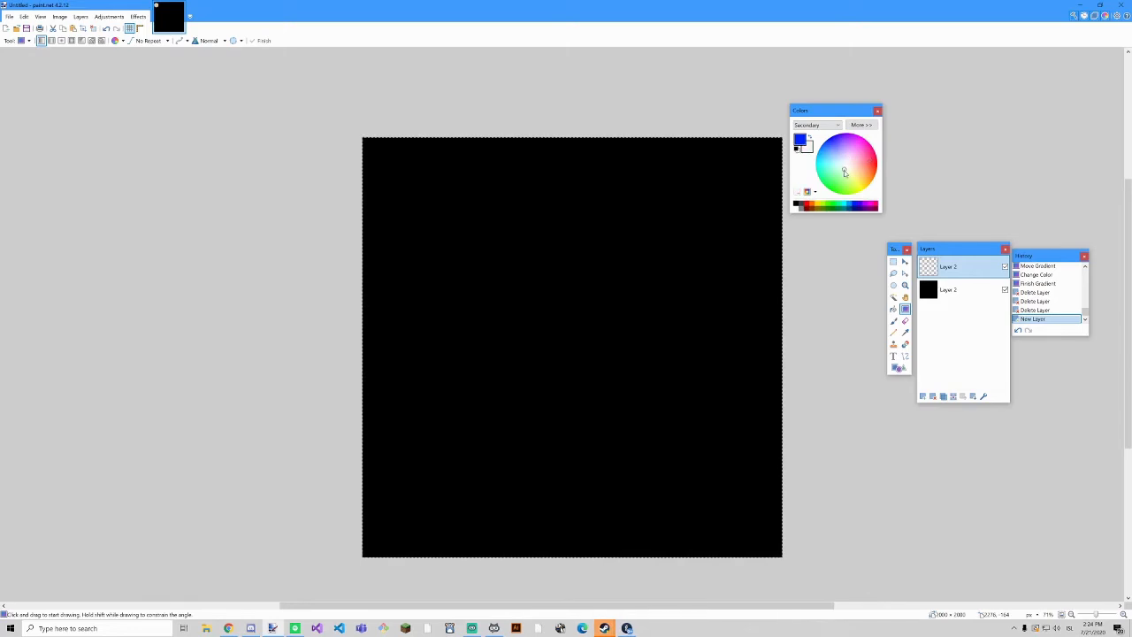
Expand the Colors window to its full view and set the secondary color's RGB values to 93, 173 and 127.
{"action": "left_click", "coordinate": [840, 181]}
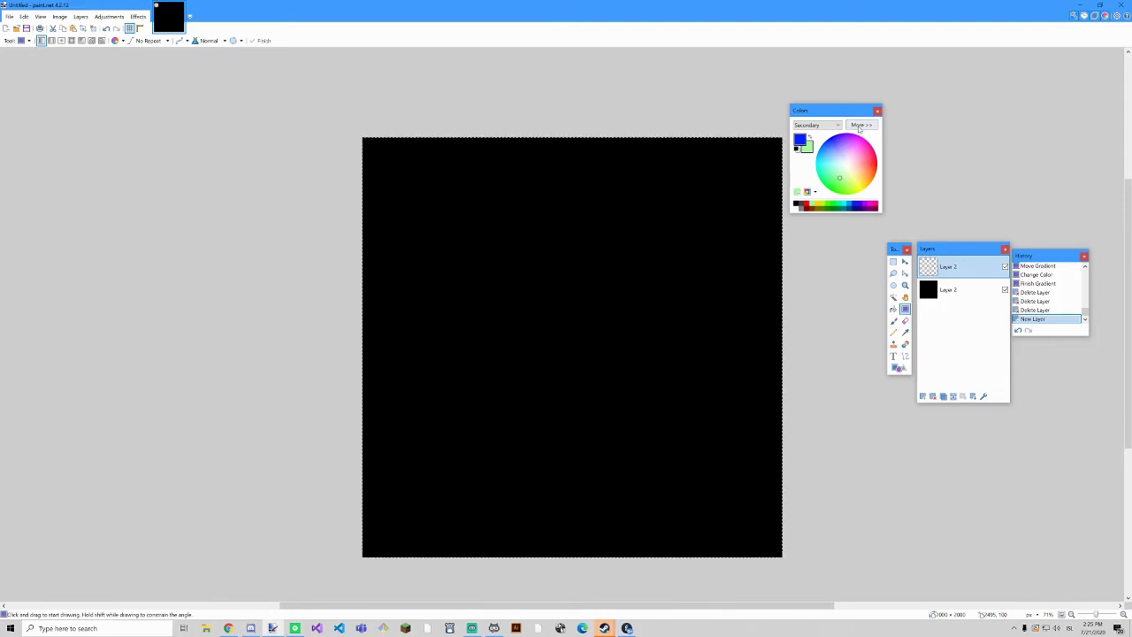
{"action": "left_click", "coordinate": [858, 126]}
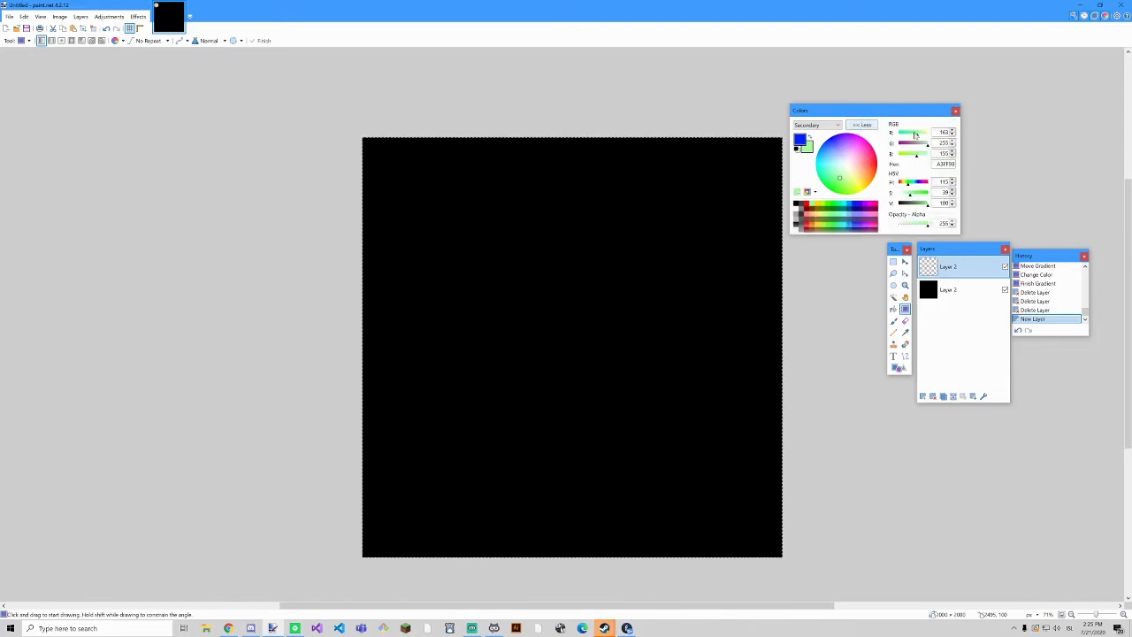
{"action": "left_click_drag", "start_coordinate": [917, 135], "coordinate": [928, 183]}
{"action": "left_click", "coordinate": [913, 184]}
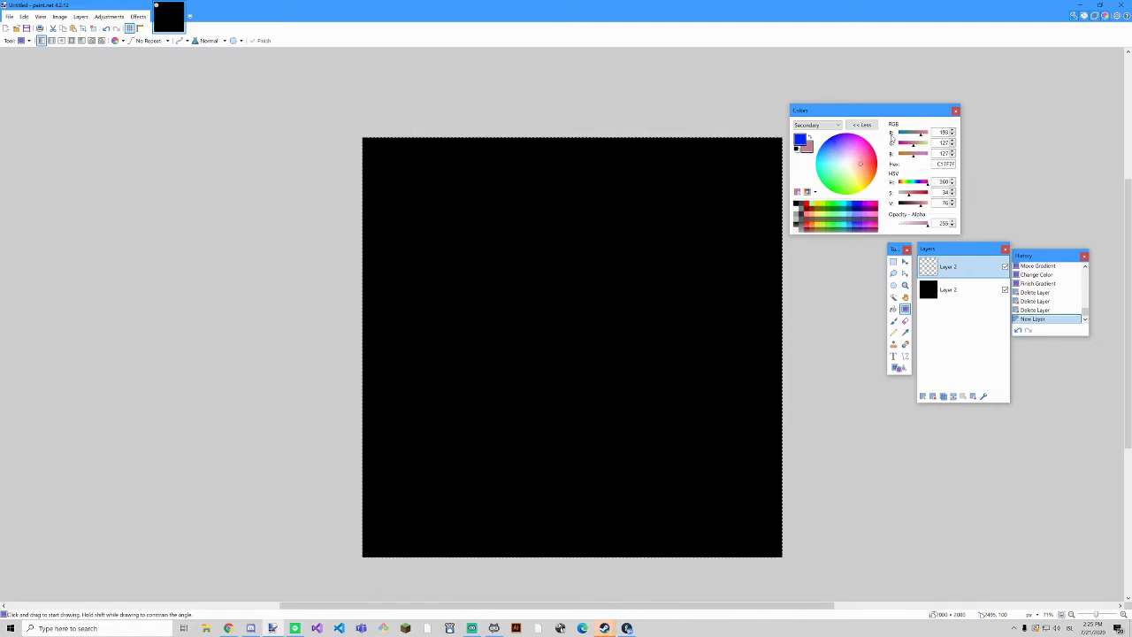
{"action": "left_click_drag", "start_coordinate": [899, 132], "coordinate": [954, 164]}
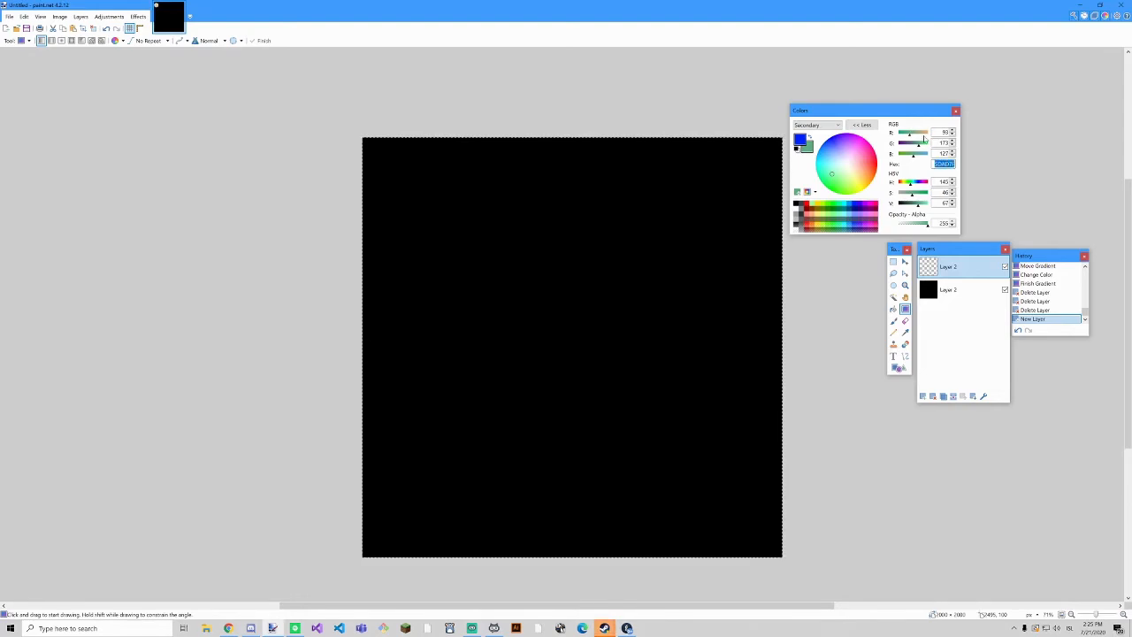
Vary the secondary color's HSV values, ending at hue 360, saturation 64 and value 22.
{"action": "left_click", "coordinate": [905, 183]}
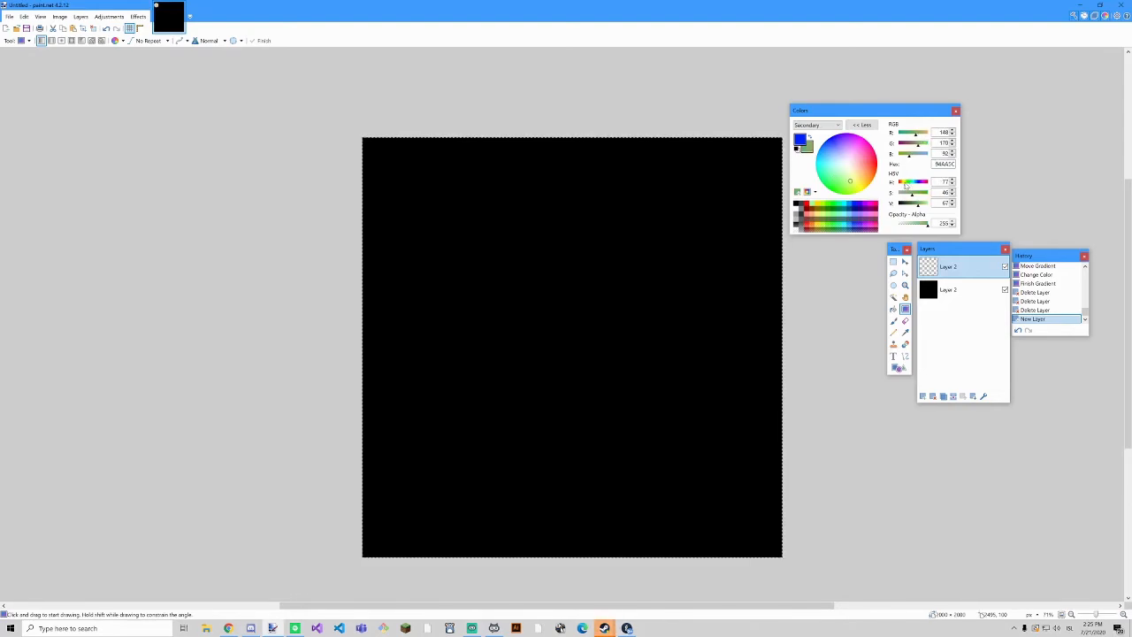
{"action": "left_click", "coordinate": [913, 193]}
{"action": "left_click", "coordinate": [918, 182]}
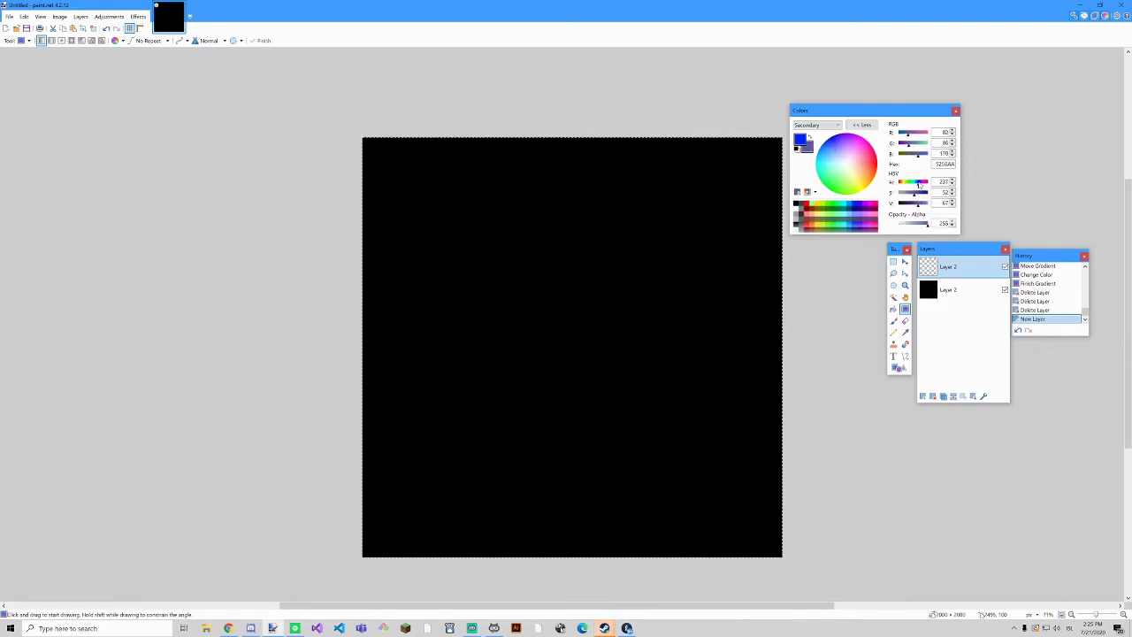
{"action": "mouse_move", "coordinate": [916, 191]}
{"action": "left_mouse_down"}
{"action": "mouse_move", "coordinate": [892, 196]}
{"action": "mouse_move", "coordinate": [921, 194]}
{"action": "mouse_move", "coordinate": [904, 196]}
{"action": "left_mouse_up"}
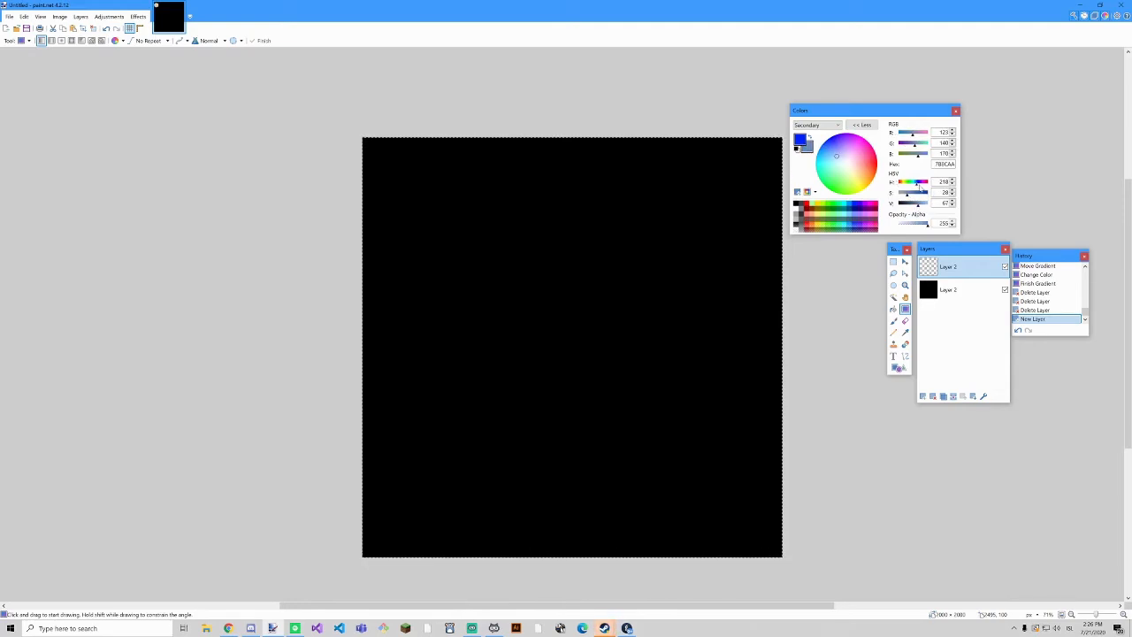
{"action": "mouse_move", "coordinate": [915, 186]}
{"action": "left_mouse_down"}
{"action": "mouse_move", "coordinate": [893, 184]}
{"action": "mouse_move", "coordinate": [927, 185]}
{"action": "mouse_move", "coordinate": [902, 205]}
{"action": "mouse_move", "coordinate": [928, 205]}
{"action": "mouse_move", "coordinate": [906, 205]}
{"action": "left_mouse_up"}
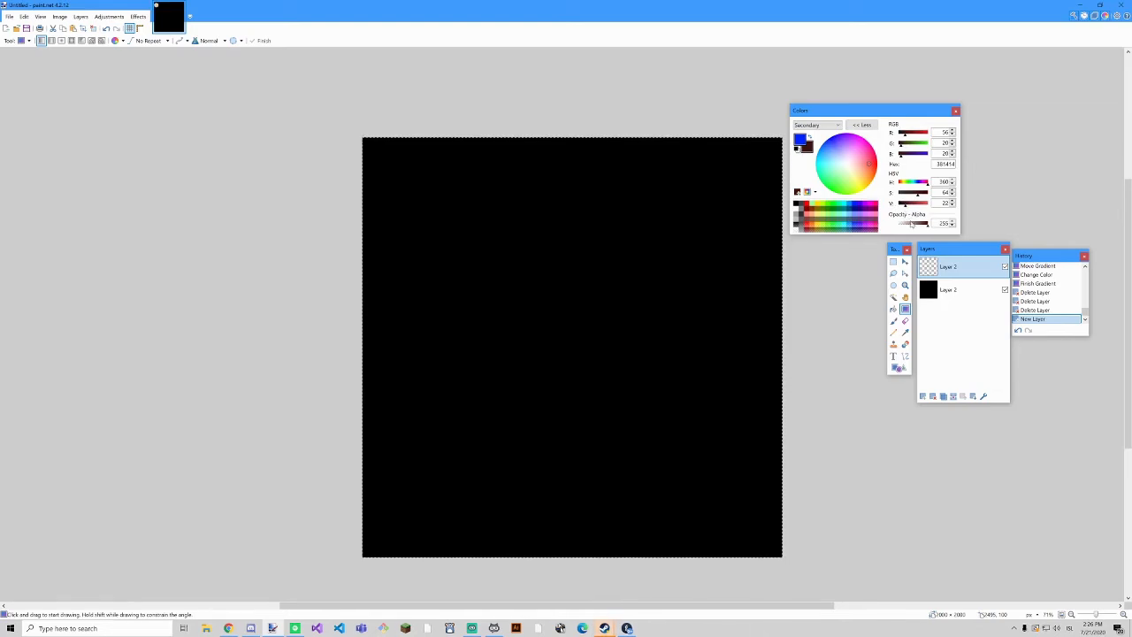
Lower the secondary color's alpha to 150 and set its hex value to FFFFFF.
{"action": "left_click_drag", "start_coordinate": [926, 227], "coordinate": [917, 226]}
{"action": "left_click_drag", "start_coordinate": [915, 191], "coordinate": [922, 192]}
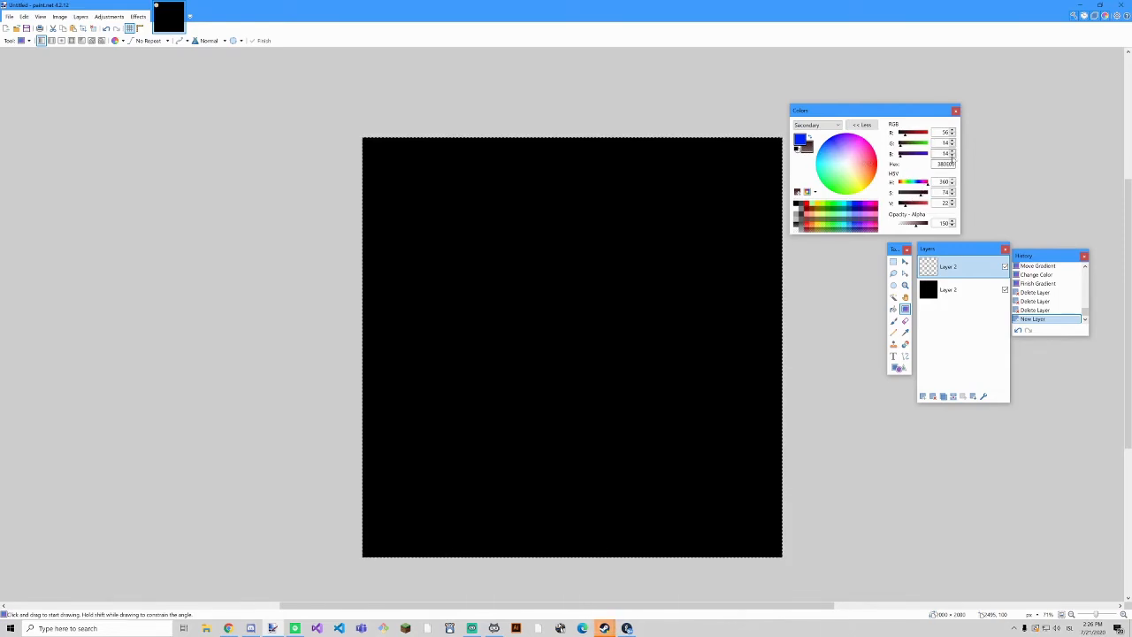
{"action": "left_click_drag", "start_coordinate": [920, 194], "coordinate": [914, 196]}
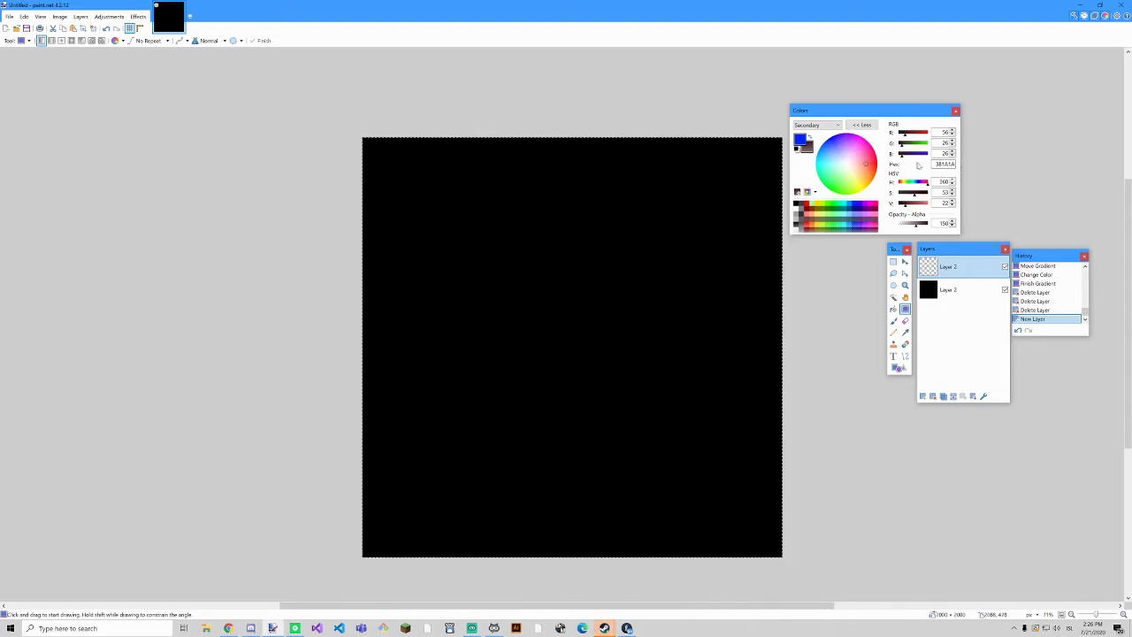
{"action": "double_click", "coordinate": [943, 163]}
{"action": "type", "text": "ffffff"}
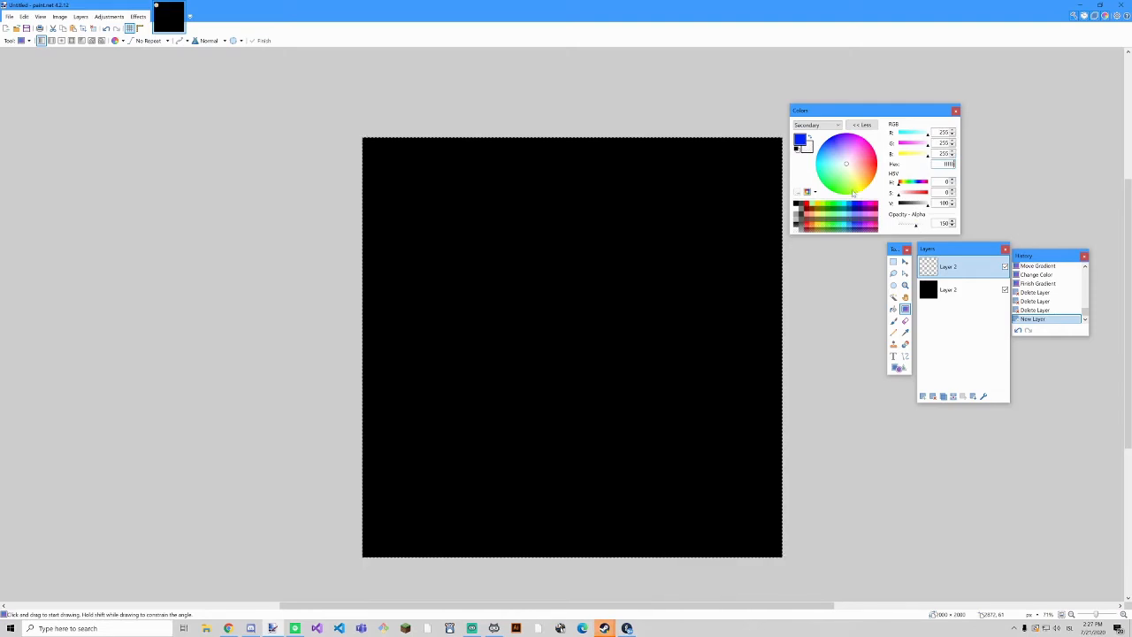
Switch the Colors window between its compact and expanded views, ending on the expanded one.
{"action": "left_click", "coordinate": [870, 126]}
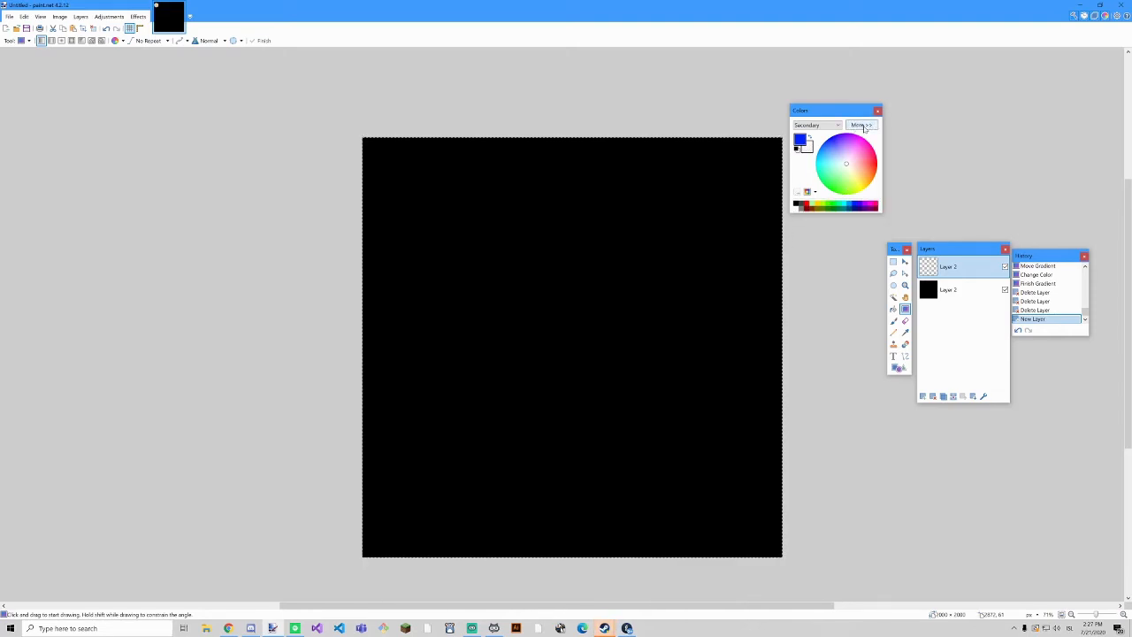
{"action": "left_click", "coordinate": [864, 127]}
{"action": "left_click", "coordinate": [864, 127]}
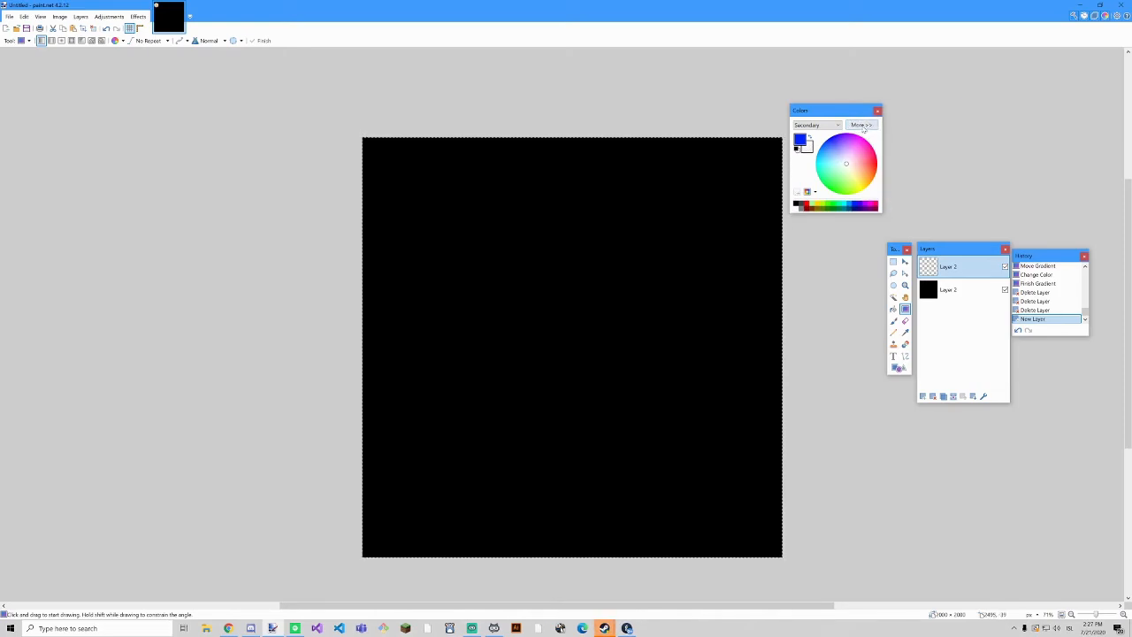
{"action": "left_click", "coordinate": [862, 129]}
{"action": "left_click", "coordinate": [866, 125]}
{"action": "left_click", "coordinate": [861, 125]}
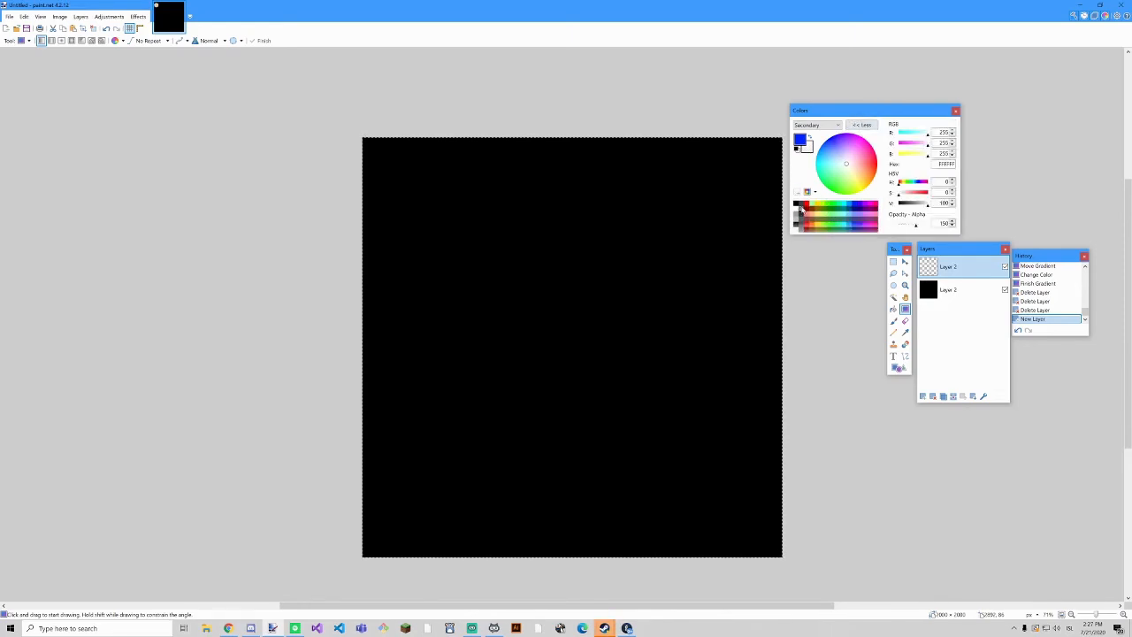
Swap the primary and secondary colors and overwrite the palette's black, gray and red swatches with opaque white.
{"action": "left_click", "coordinate": [808, 137]}
{"action": "left_click", "coordinate": [799, 139]}
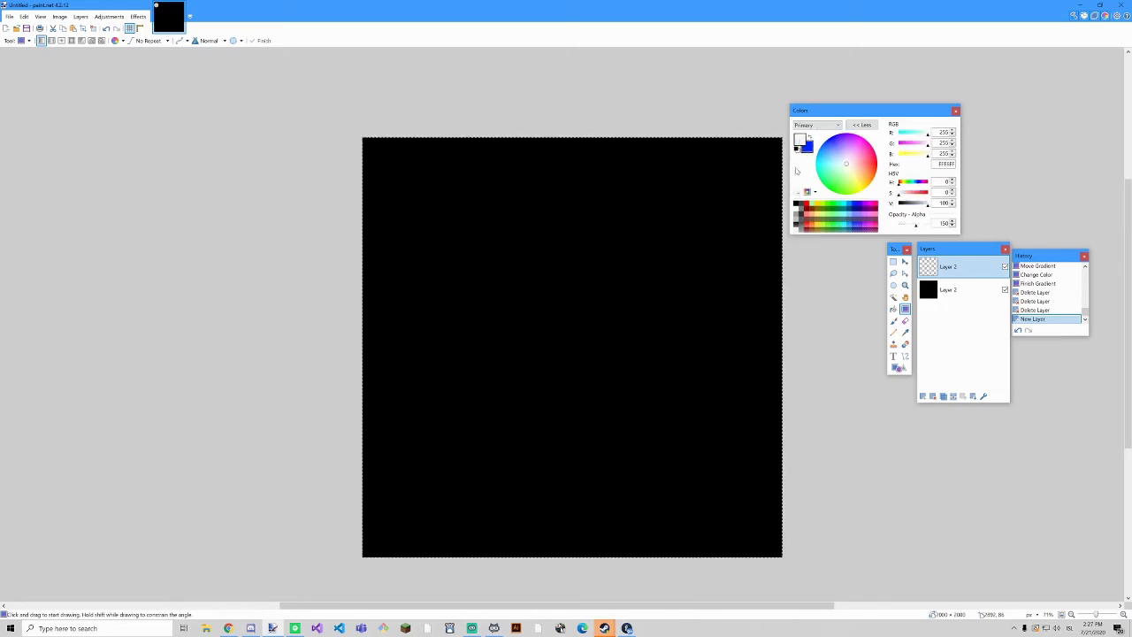
{"action": "left_click", "coordinate": [796, 203]}
{"action": "left_click", "coordinate": [796, 204]}
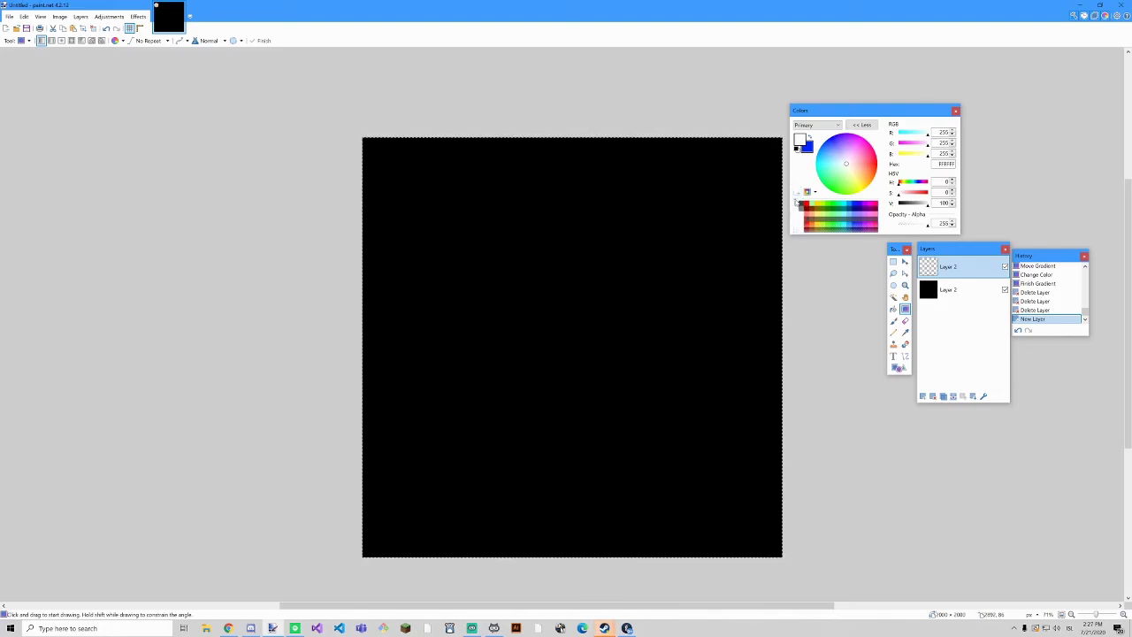
{"action": "left_click", "coordinate": [802, 207]}
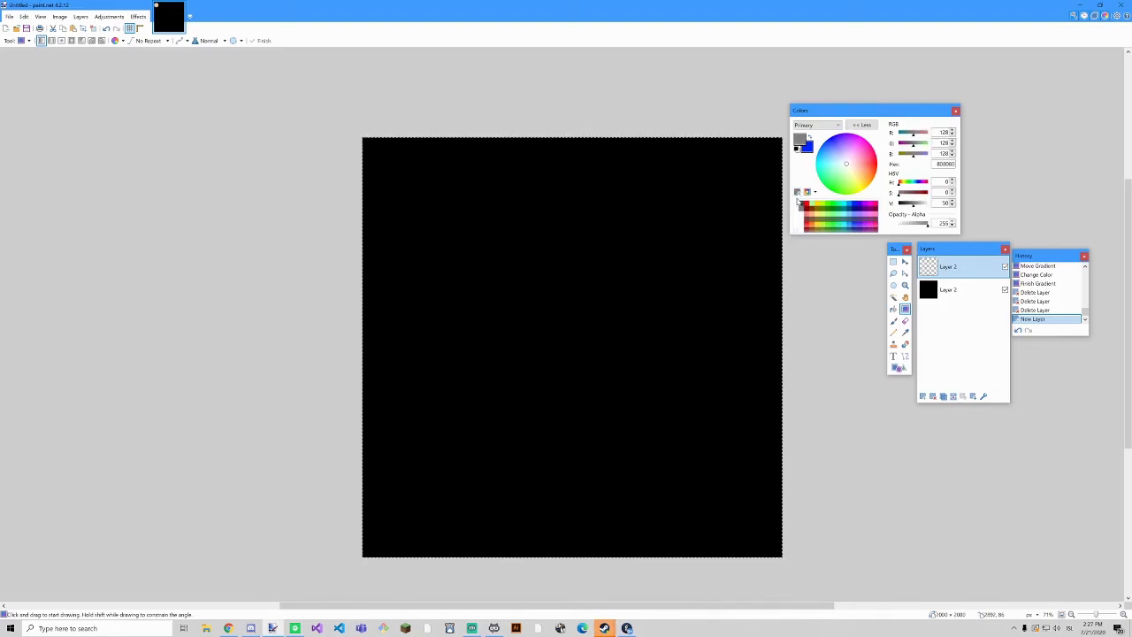
{"action": "left_click", "coordinate": [795, 220]}
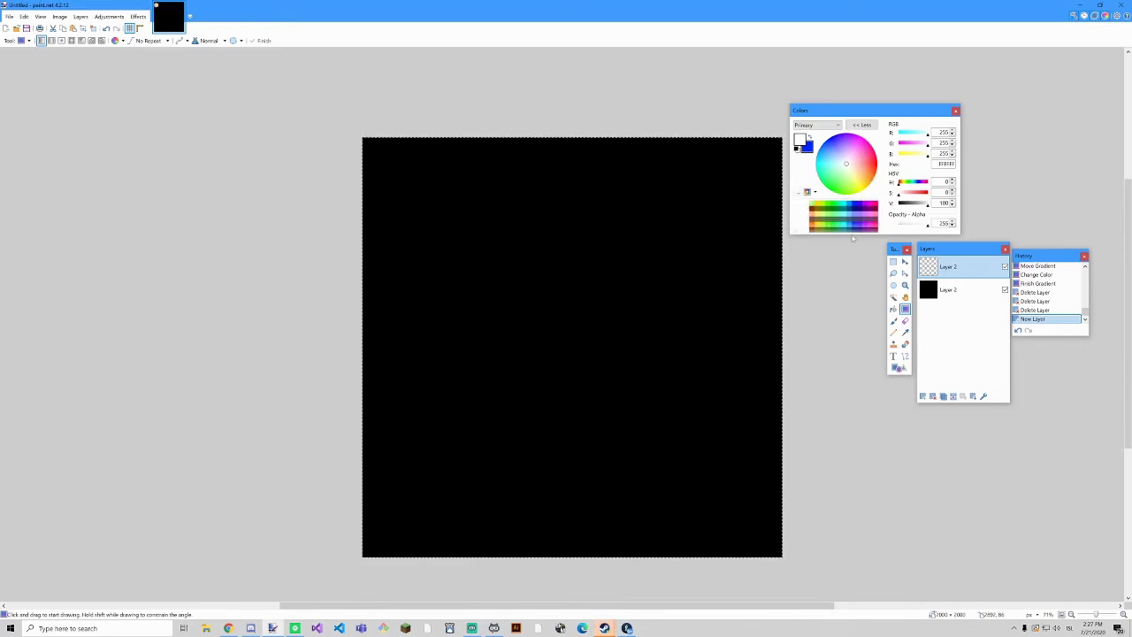
Overwrite the palette's orange swatches with white and store green 00FF00 as the primary color in the first swatch.
{"action": "left_click", "coordinate": [833, 206]}
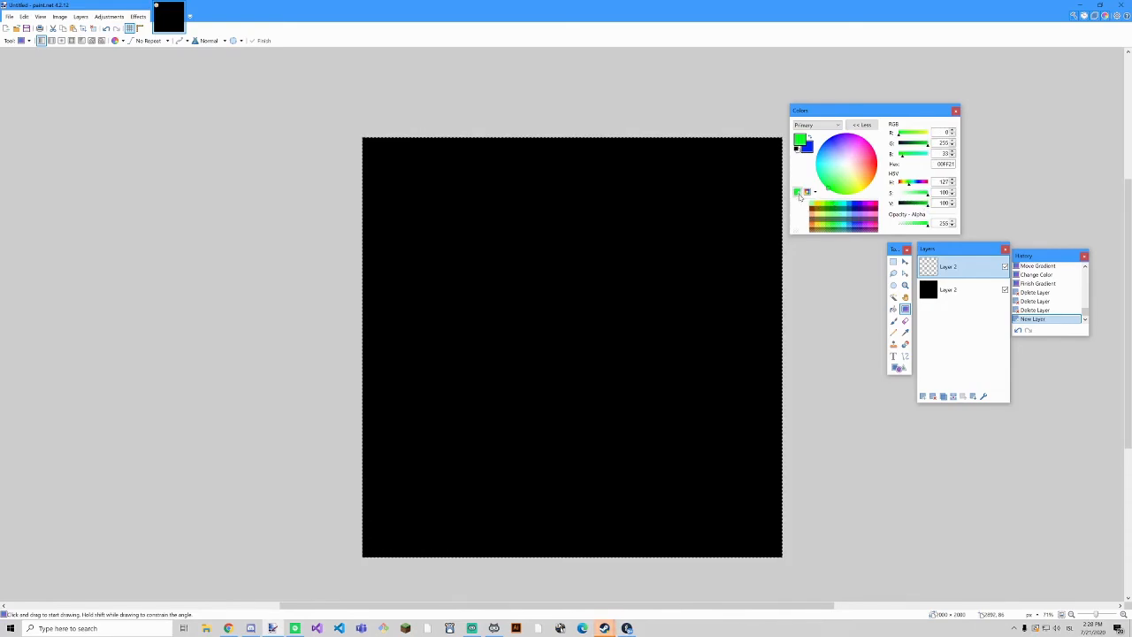
{"action": "left_click", "coordinate": [797, 207]}
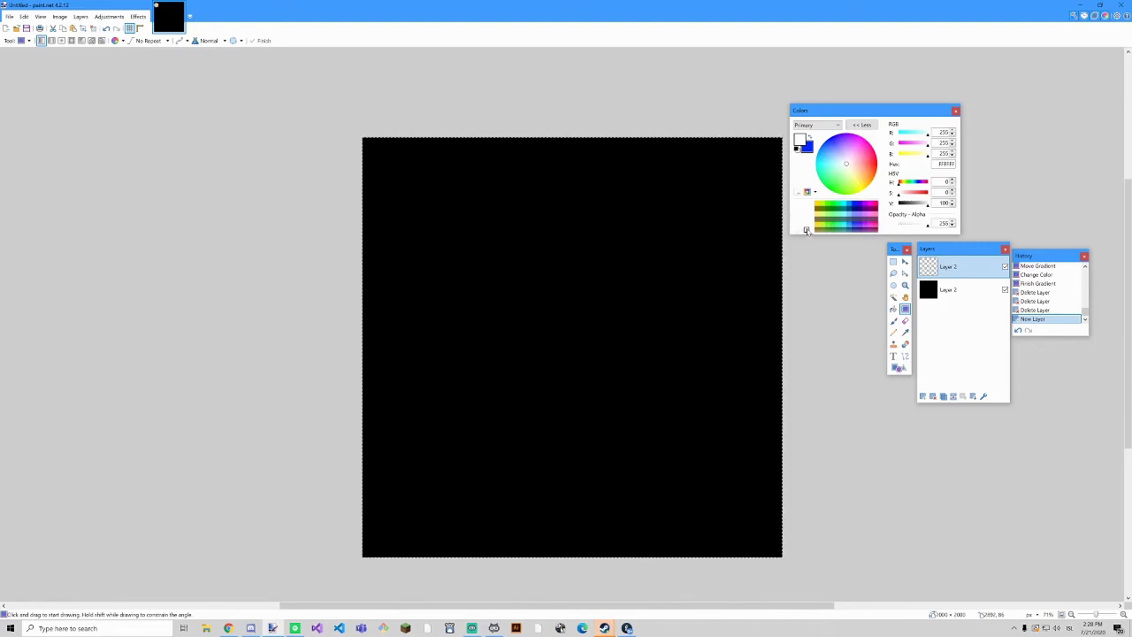
{"action": "left_click_drag", "start_coordinate": [851, 167], "coordinate": [823, 207]}
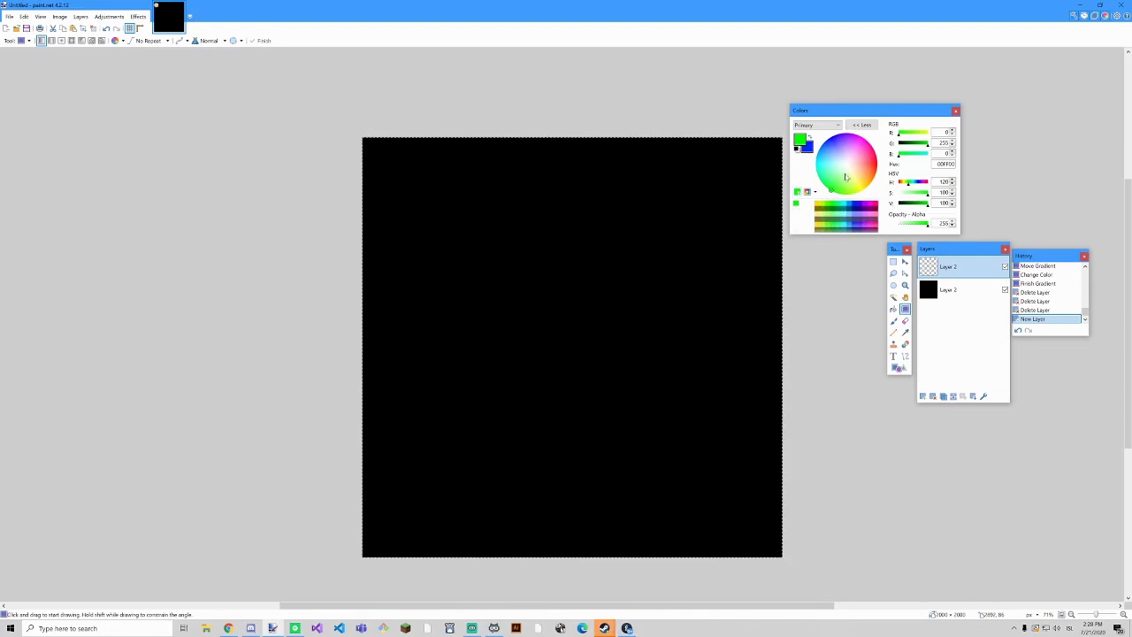
Darken the green primary color to a value of 64 and 46, storing both shades beside the bright green swatch.
{"action": "left_click_drag", "start_coordinate": [925, 205], "coordinate": [918, 207]}
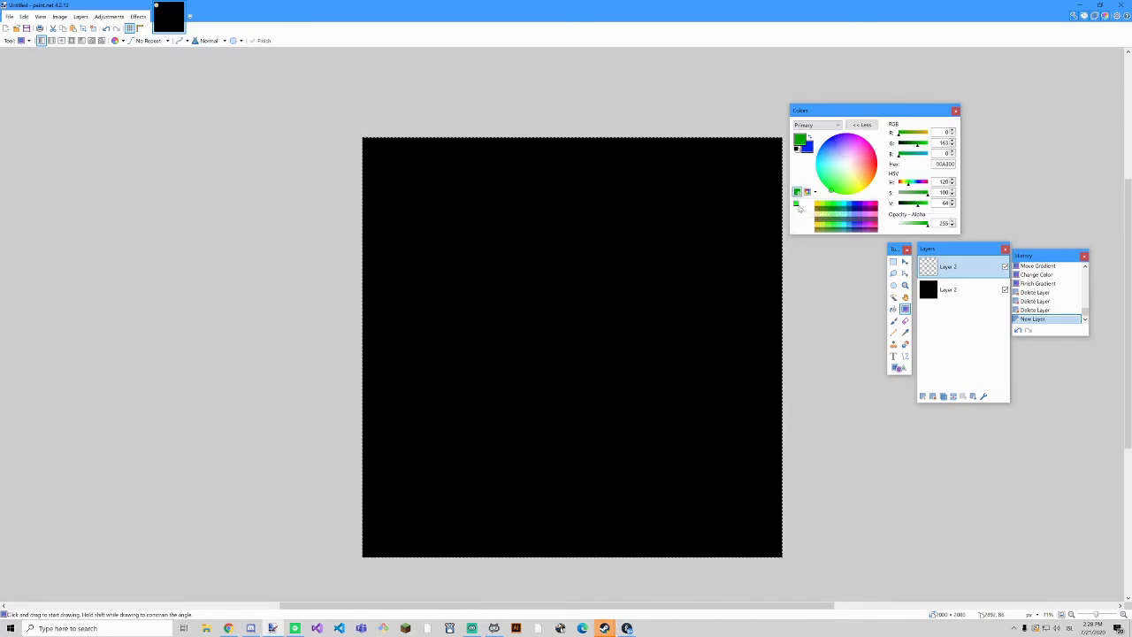
{"action": "left_click", "coordinate": [917, 206]}
{"action": "left_click_drag", "start_coordinate": [917, 207], "coordinate": [912, 207]}
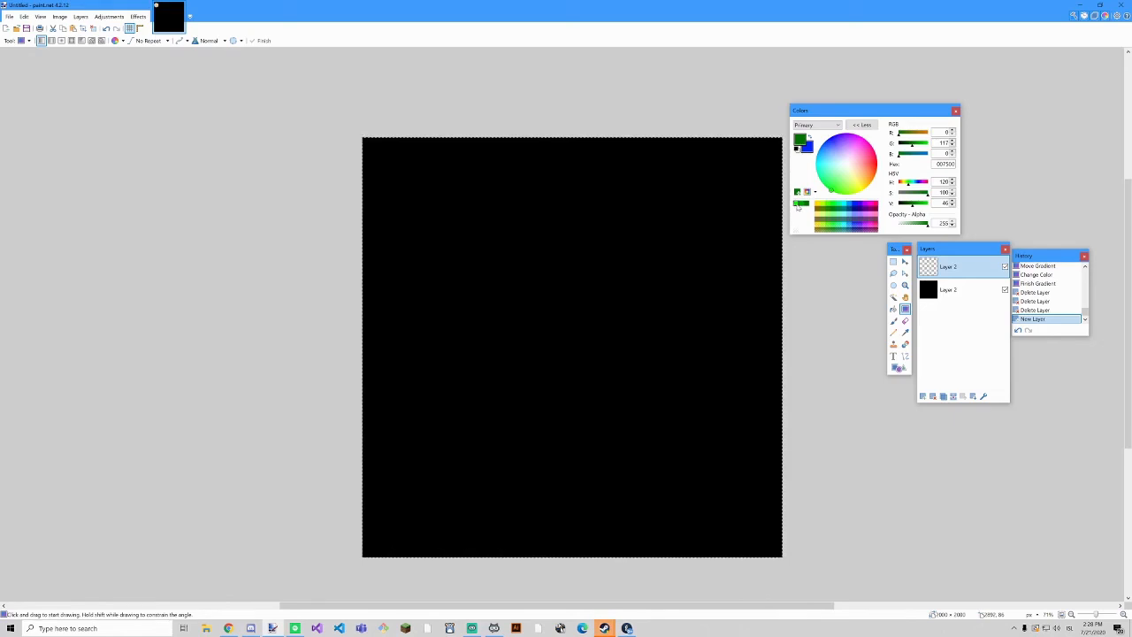
Recall bright green from the palette and adjust the primary color to yellow FFFF00.
{"action": "left_click", "coordinate": [797, 207]}
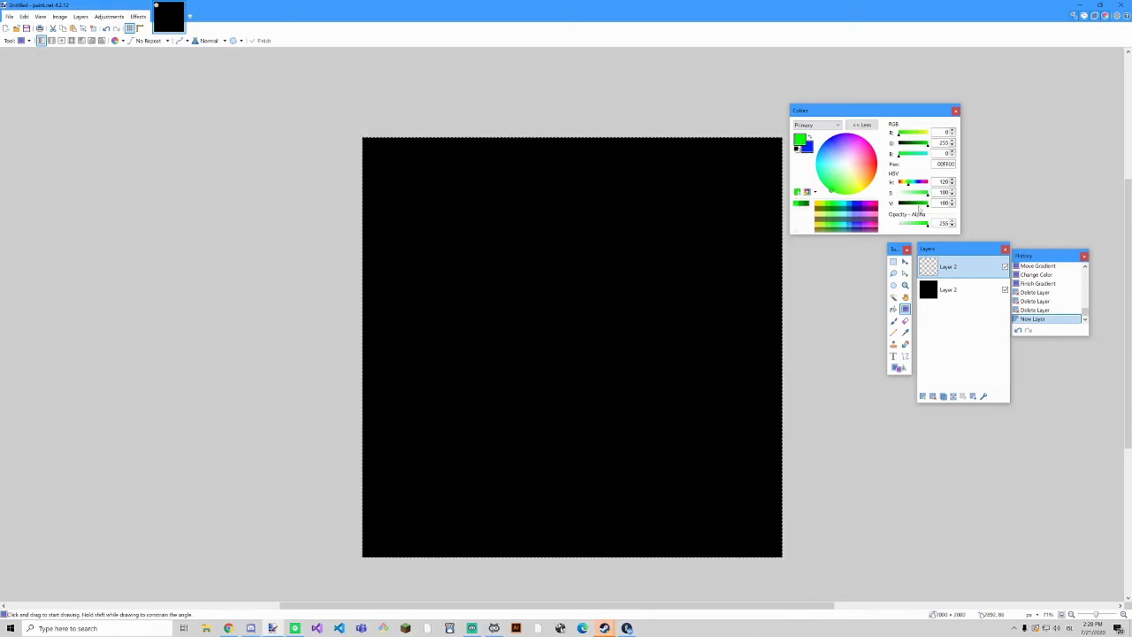
{"action": "mouse_move", "coordinate": [927, 204]}
{"action": "left_mouse_down"}
{"action": "mouse_move", "coordinate": [863, 184]}
{"action": "mouse_move", "coordinate": [928, 198]}
{"action": "left_mouse_up"}
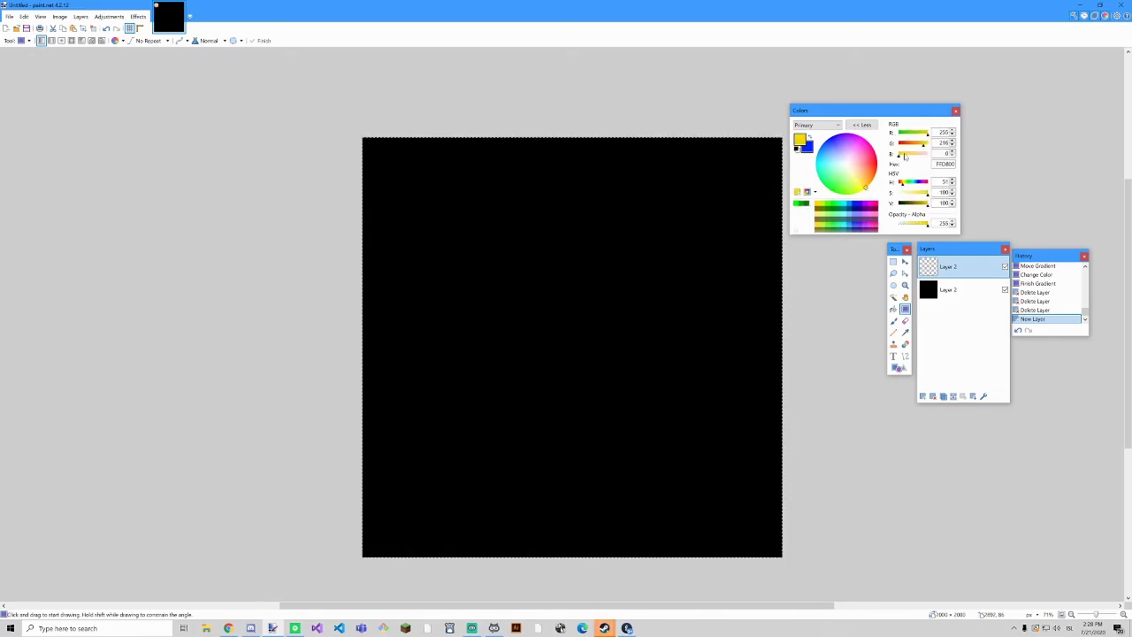
{"action": "left_click_drag", "start_coordinate": [921, 143], "coordinate": [930, 144]}
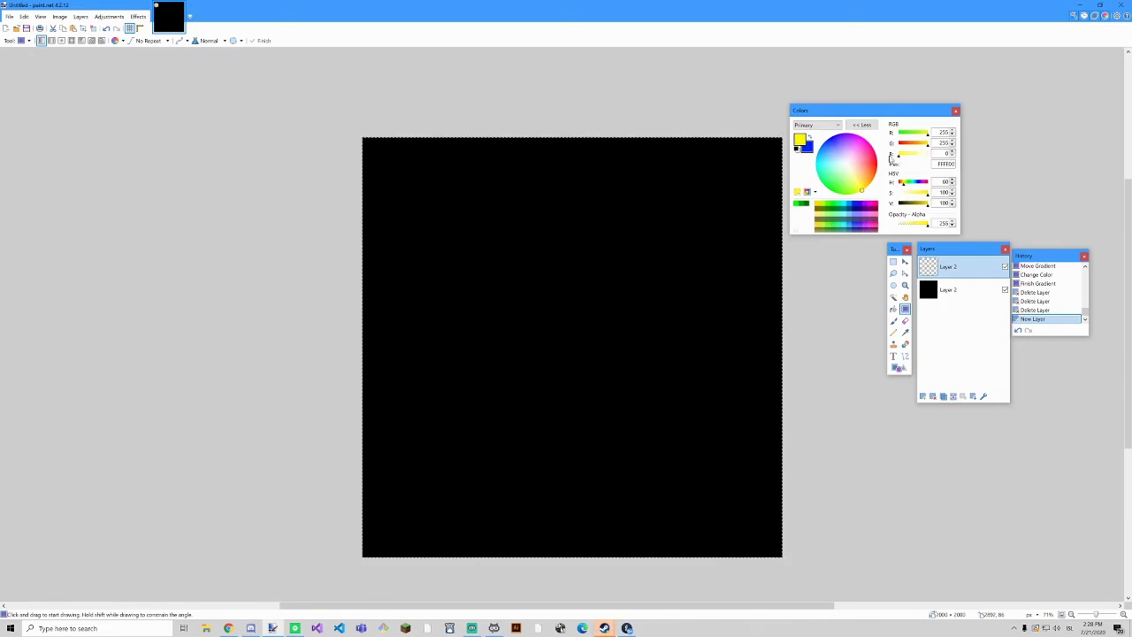
Store red FF0000 and its darker shade B20000 below the green swatches, and darken the primary color to a value of 49.
{"action": "left_click_drag", "start_coordinate": [874, 172], "coordinate": [878, 163]}
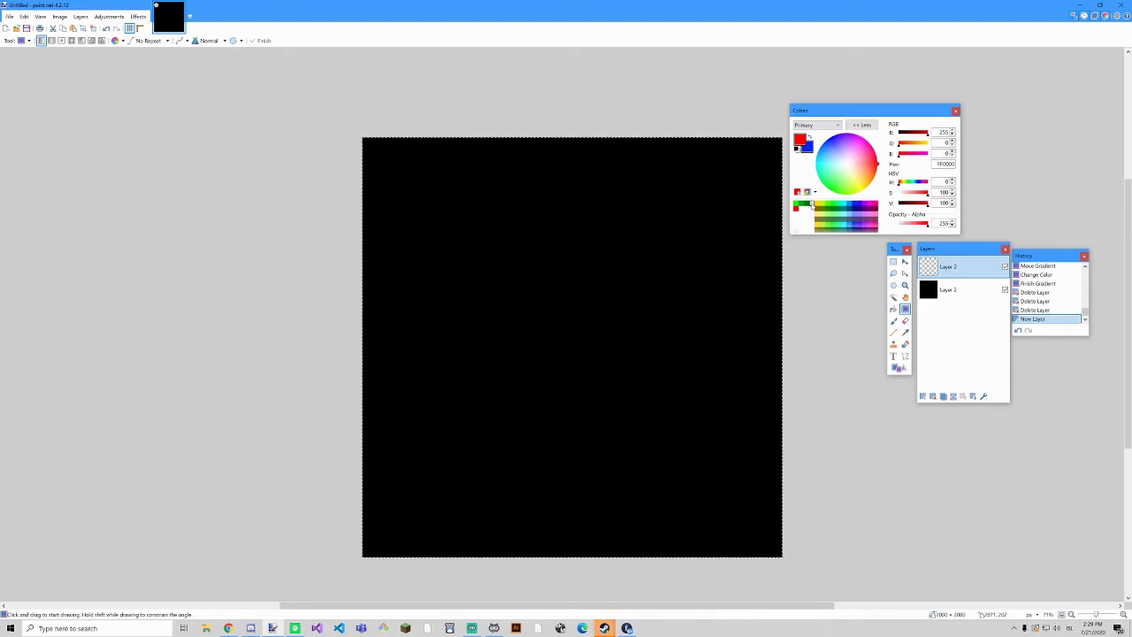
{"action": "left_click_drag", "start_coordinate": [929, 210], "coordinate": [919, 208]}
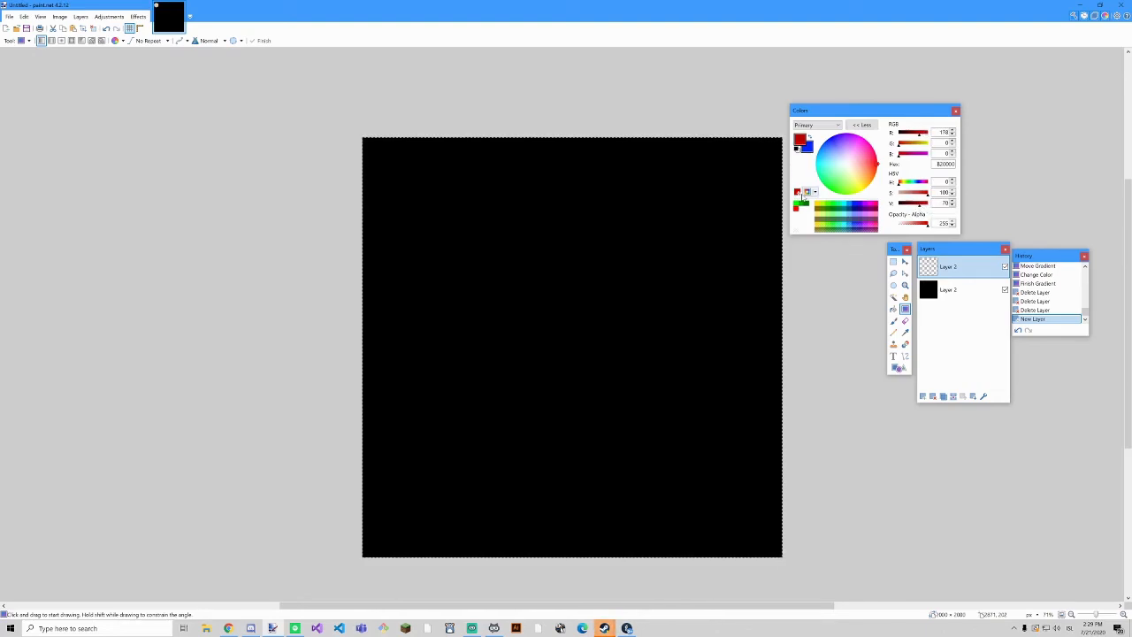
{"action": "left_click_drag", "start_coordinate": [920, 210], "coordinate": [913, 209]}
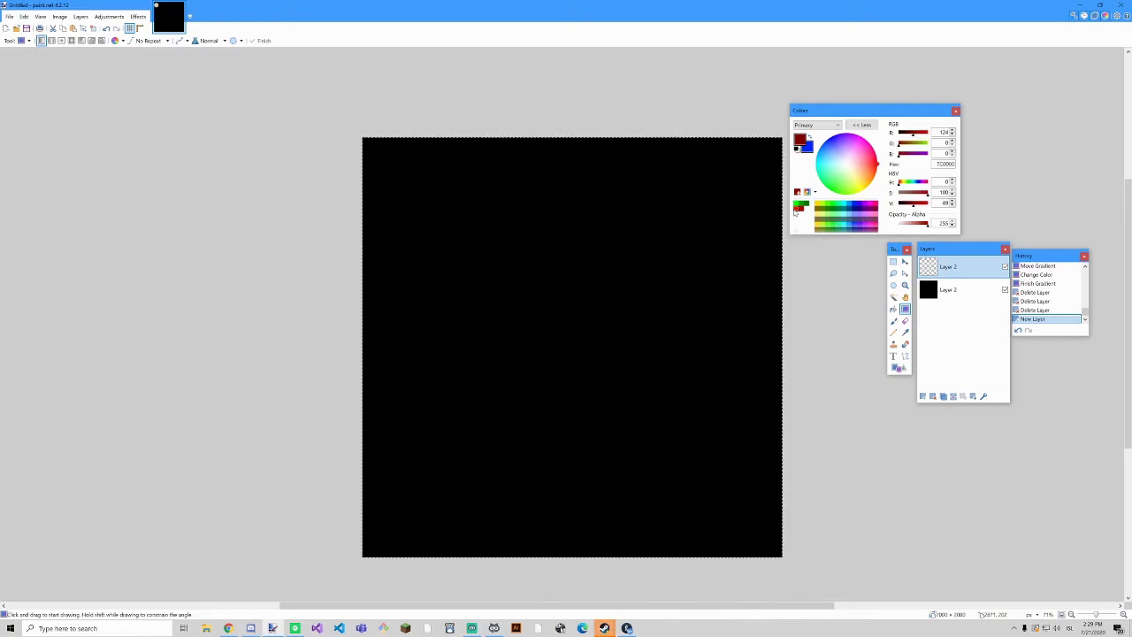